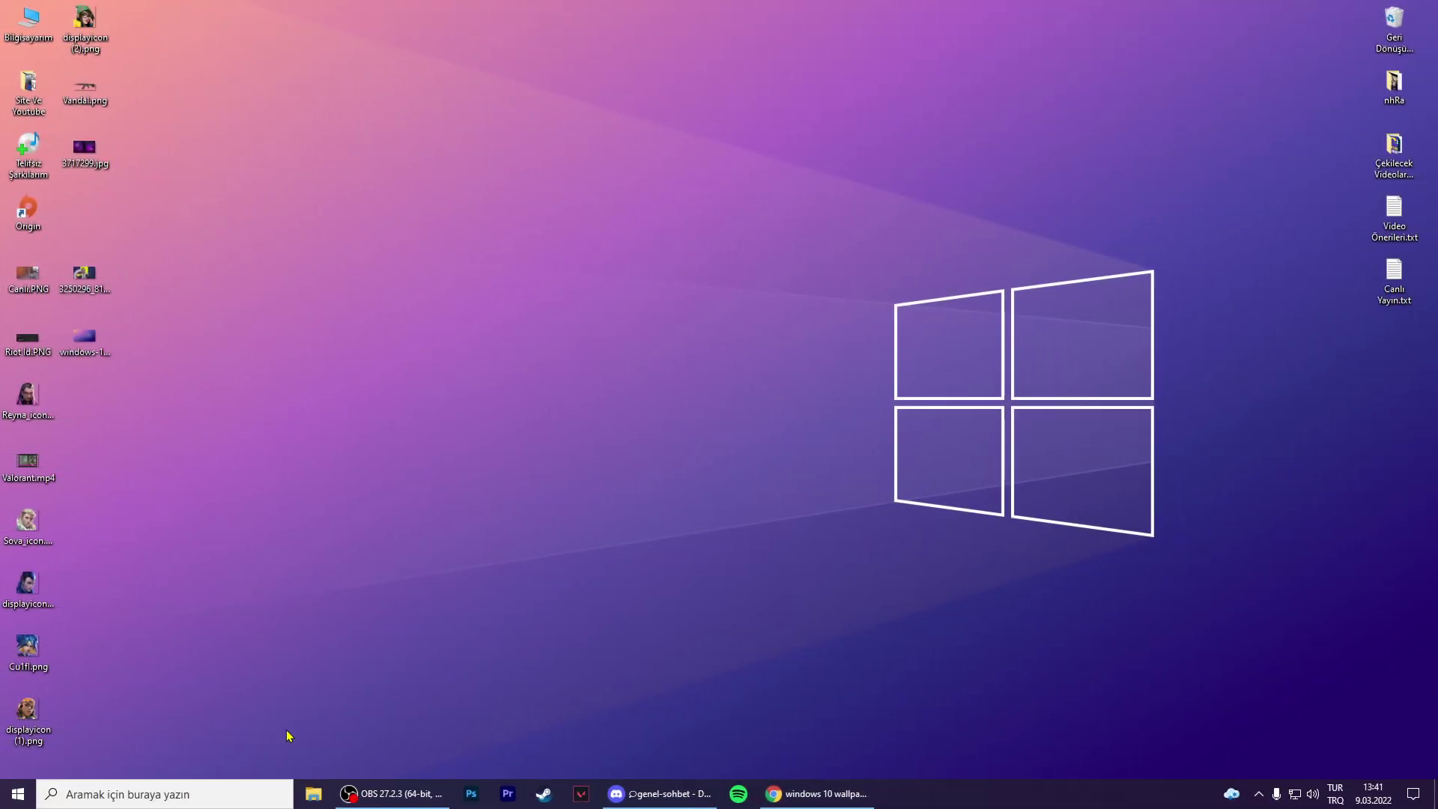
- Open the Grafik ayarları page of the Windows display settings and enlarge the settings window to show the whole app list
click(128, 799)
text(ayarl)
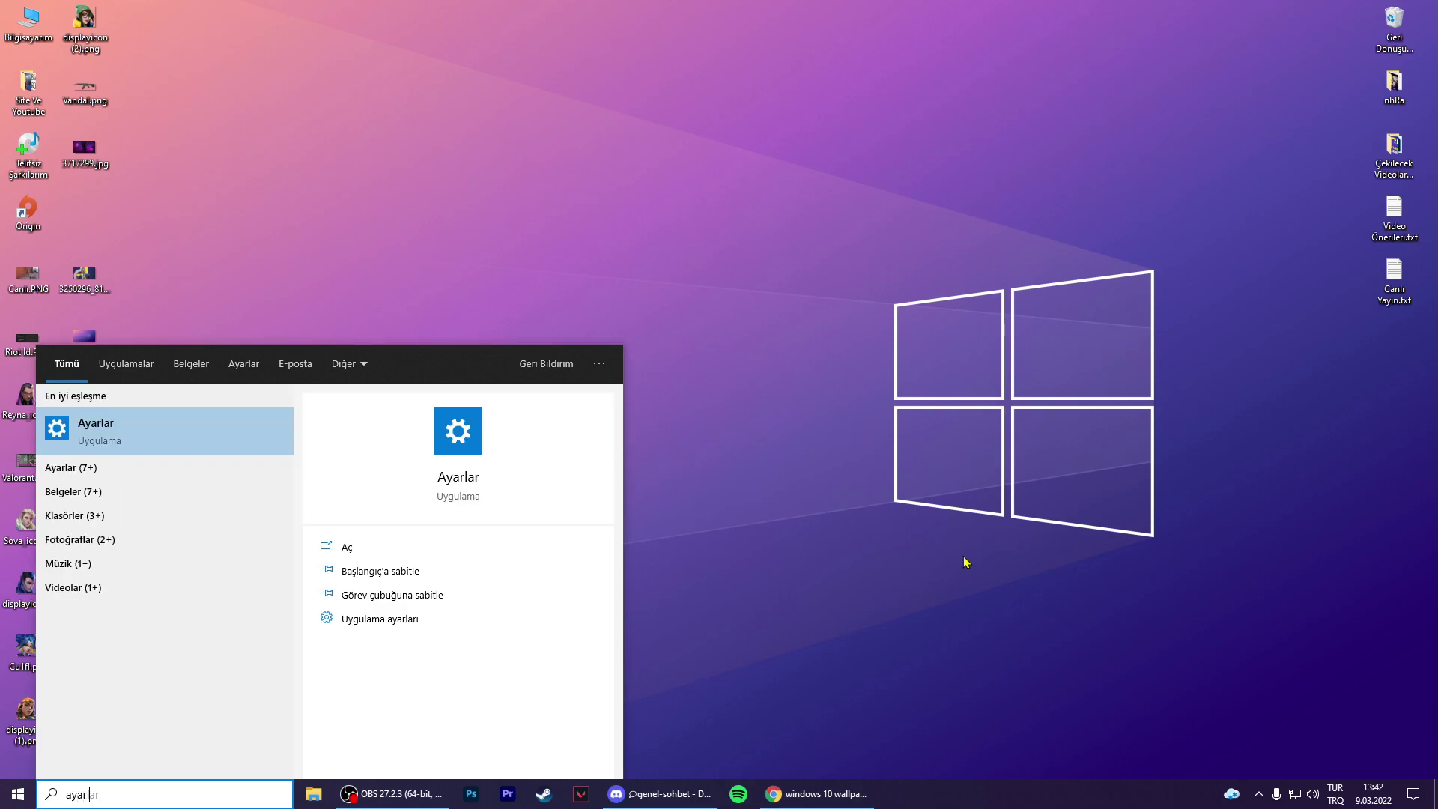
key(Return)
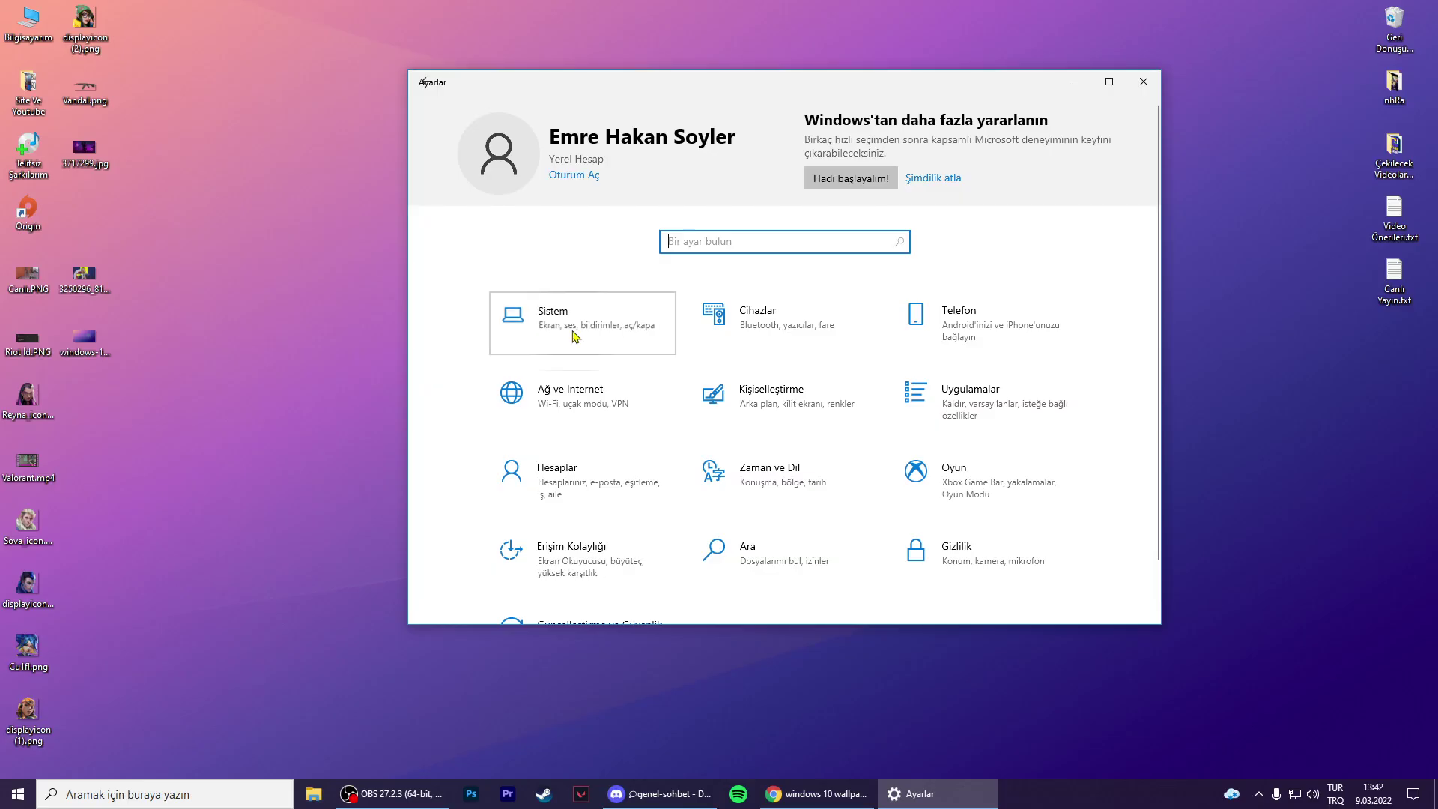
click(575, 336)
scroll(794, 329, down, 5)
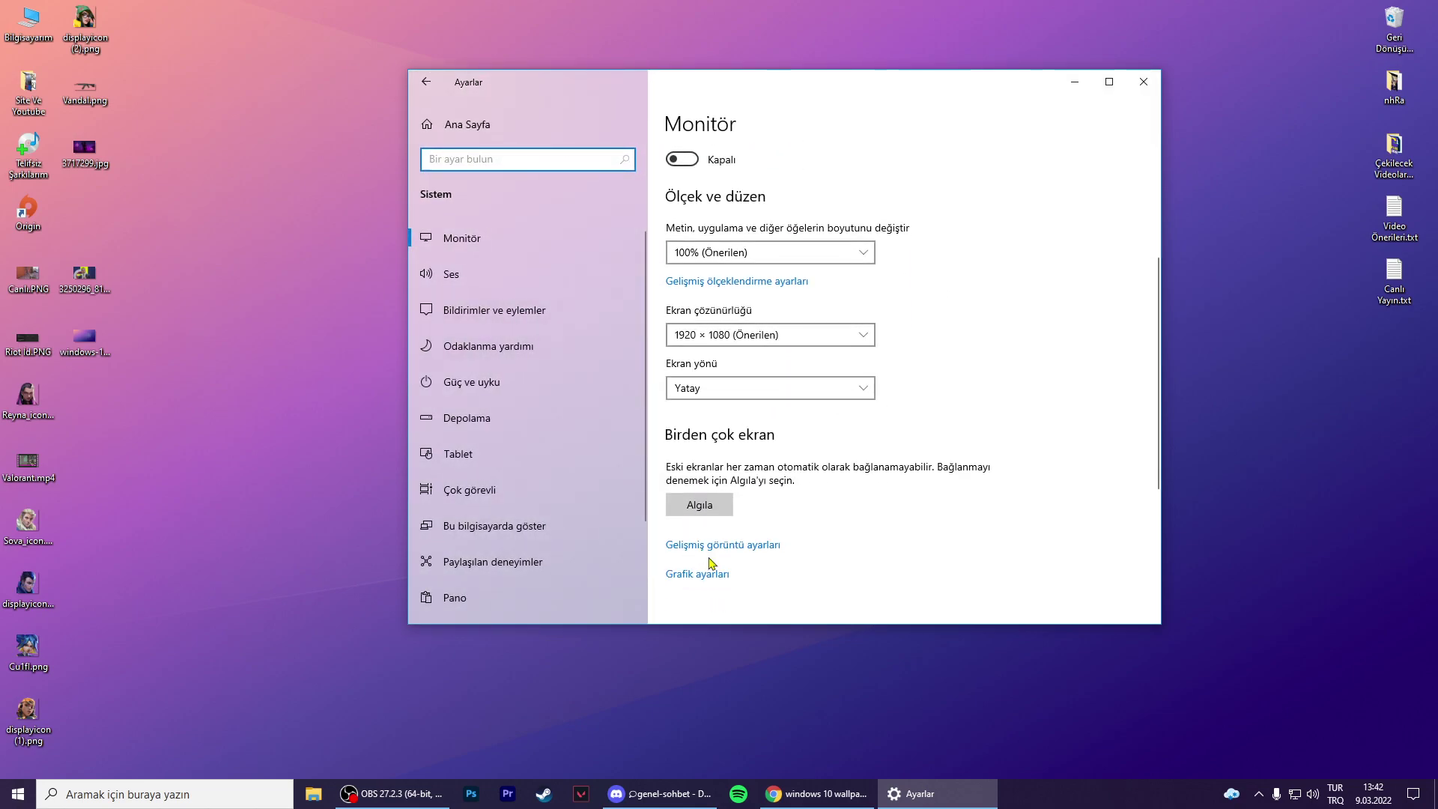
click(713, 575)
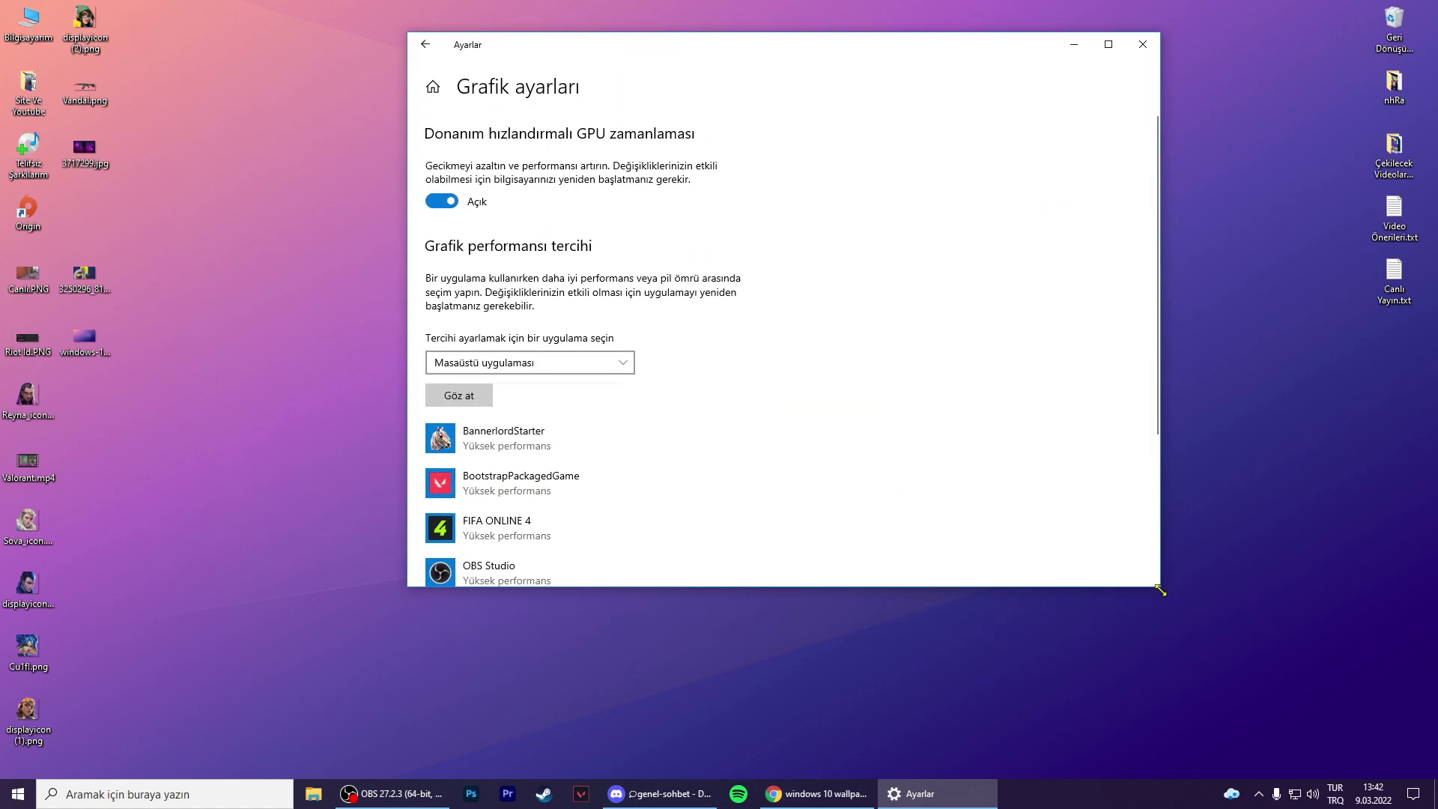
drag(1161, 589, 1304, 764)
drag(695, 45, 571, 32)
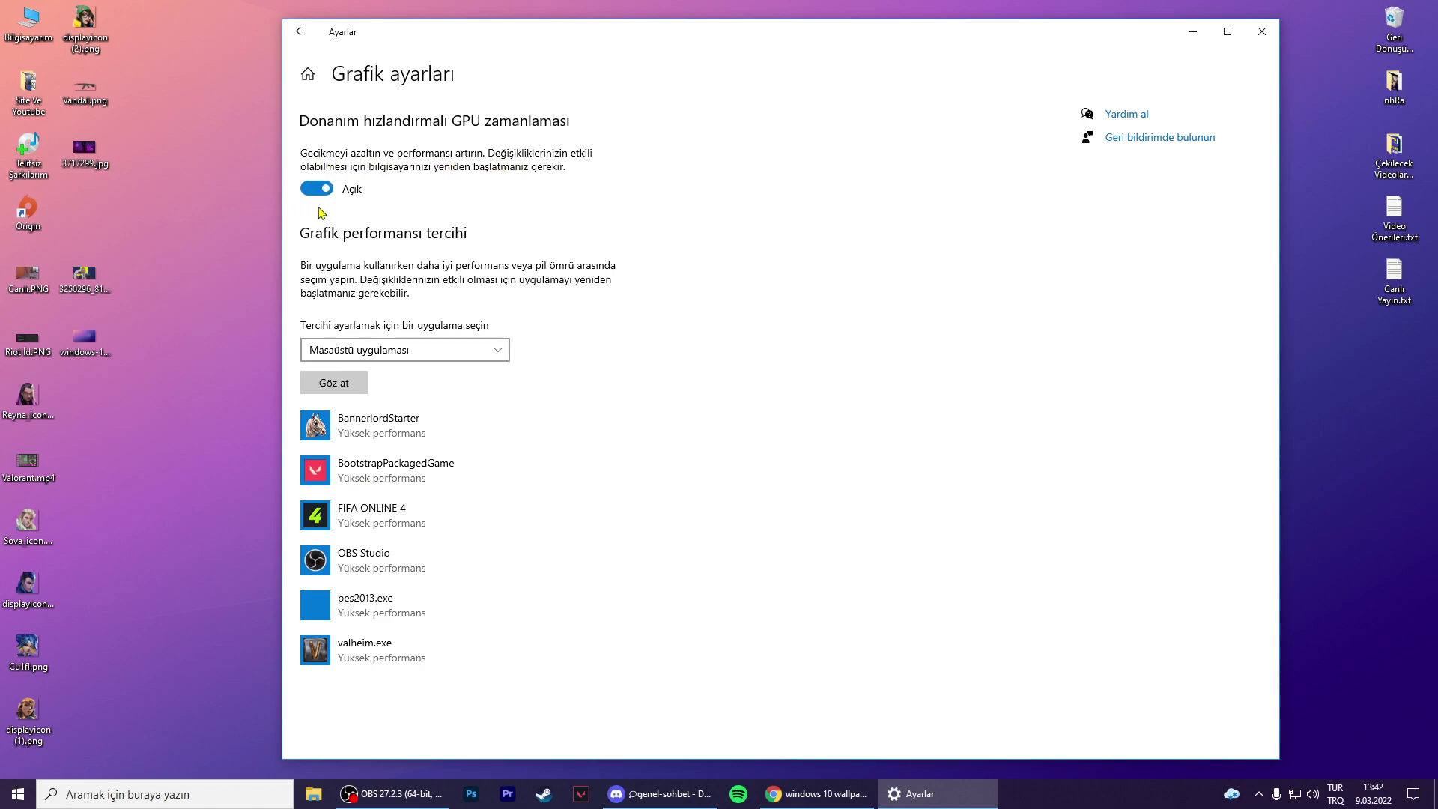
- Look at the file browser for adding a desktop app and at the graphics preference options of BootstrapPackagedGame
click(347, 382)
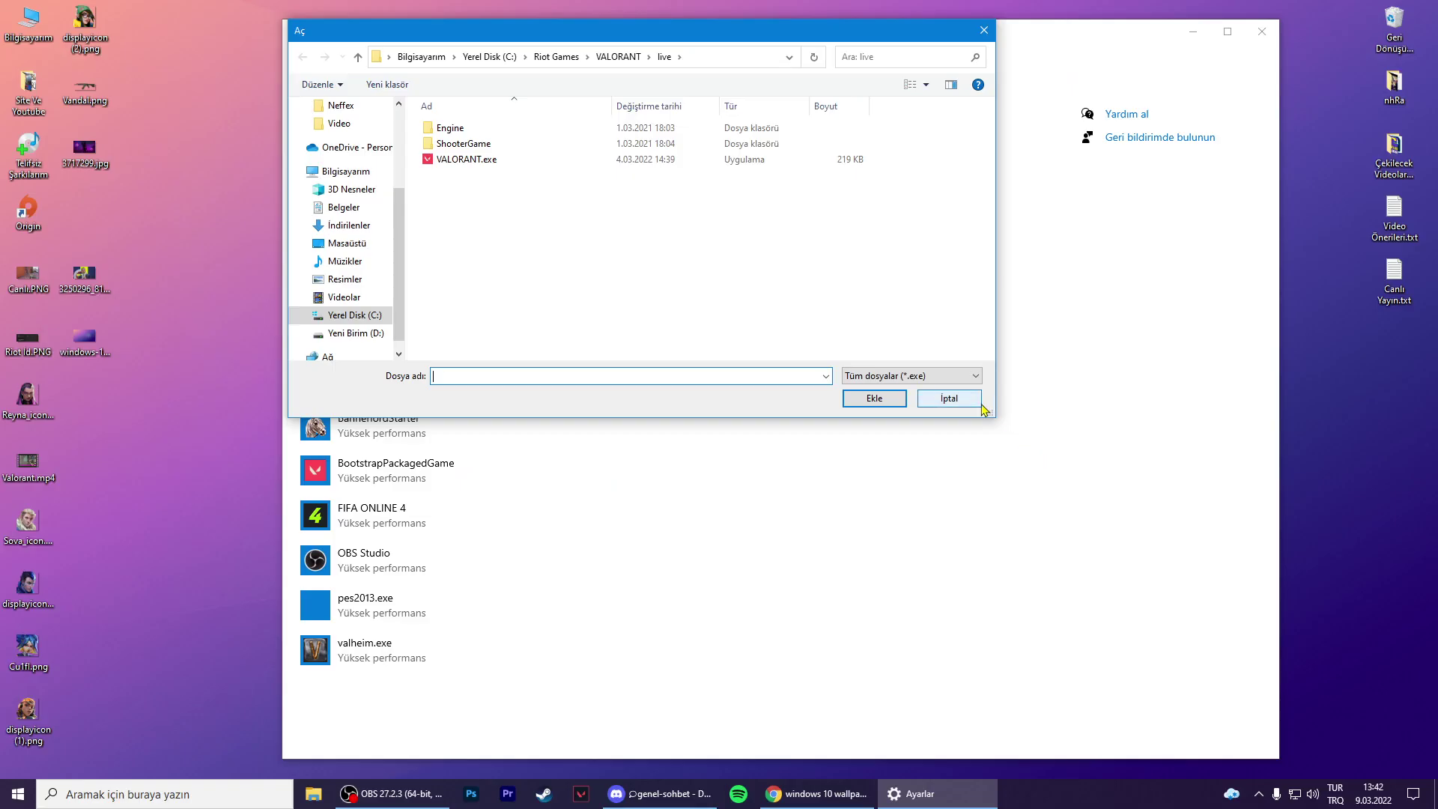
click(978, 406)
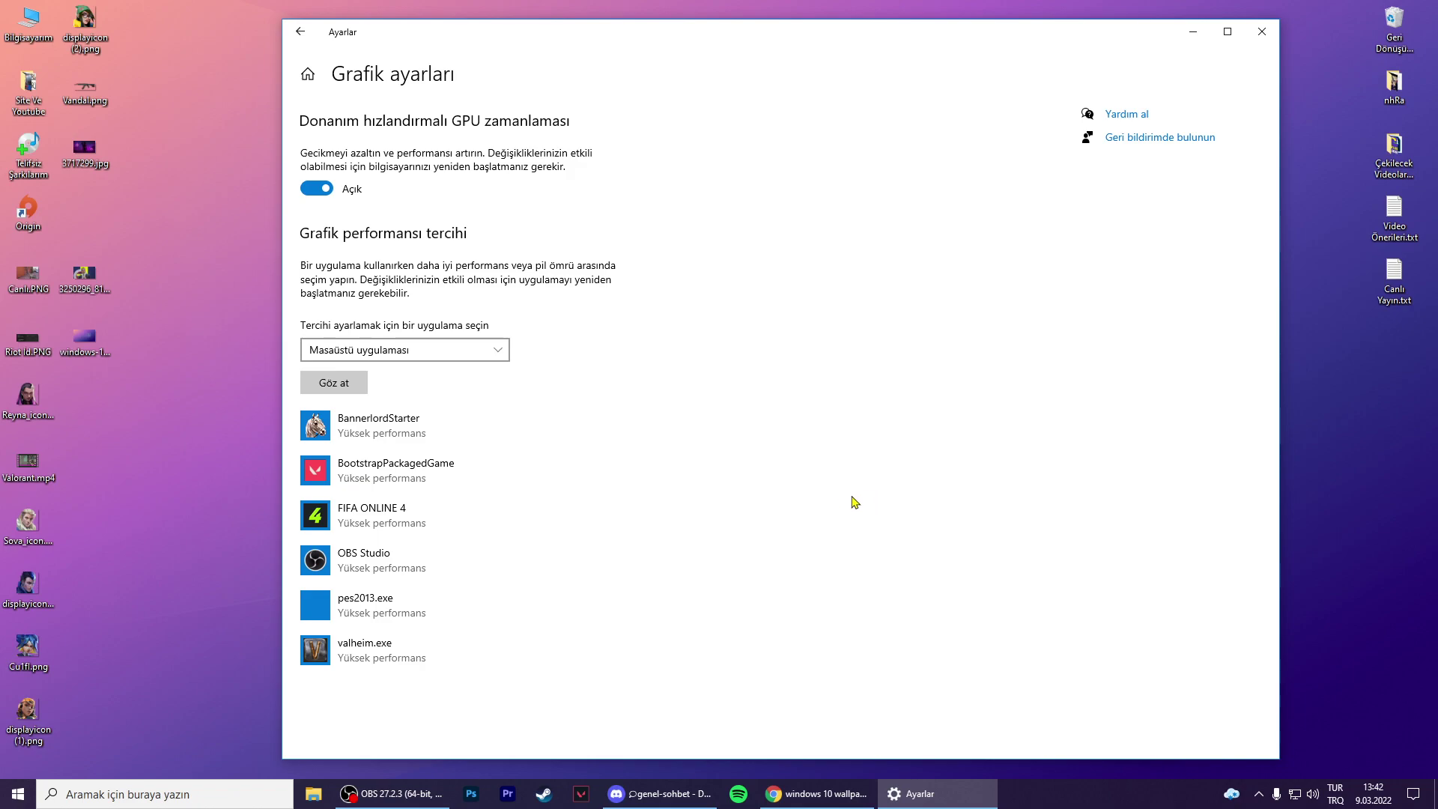
click(411, 471)
scroll(487, 464, down, 1)
click(513, 485)
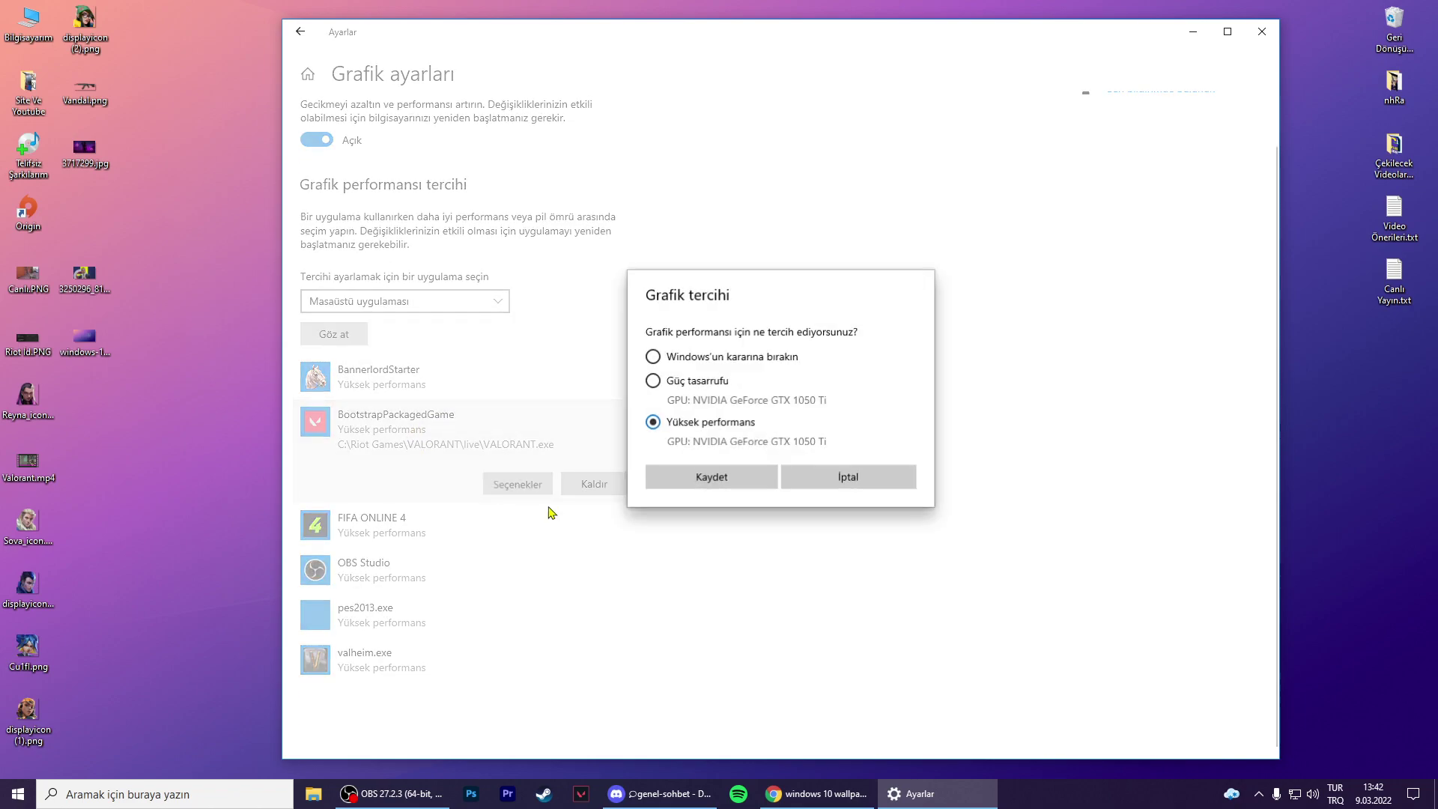
click(828, 478)
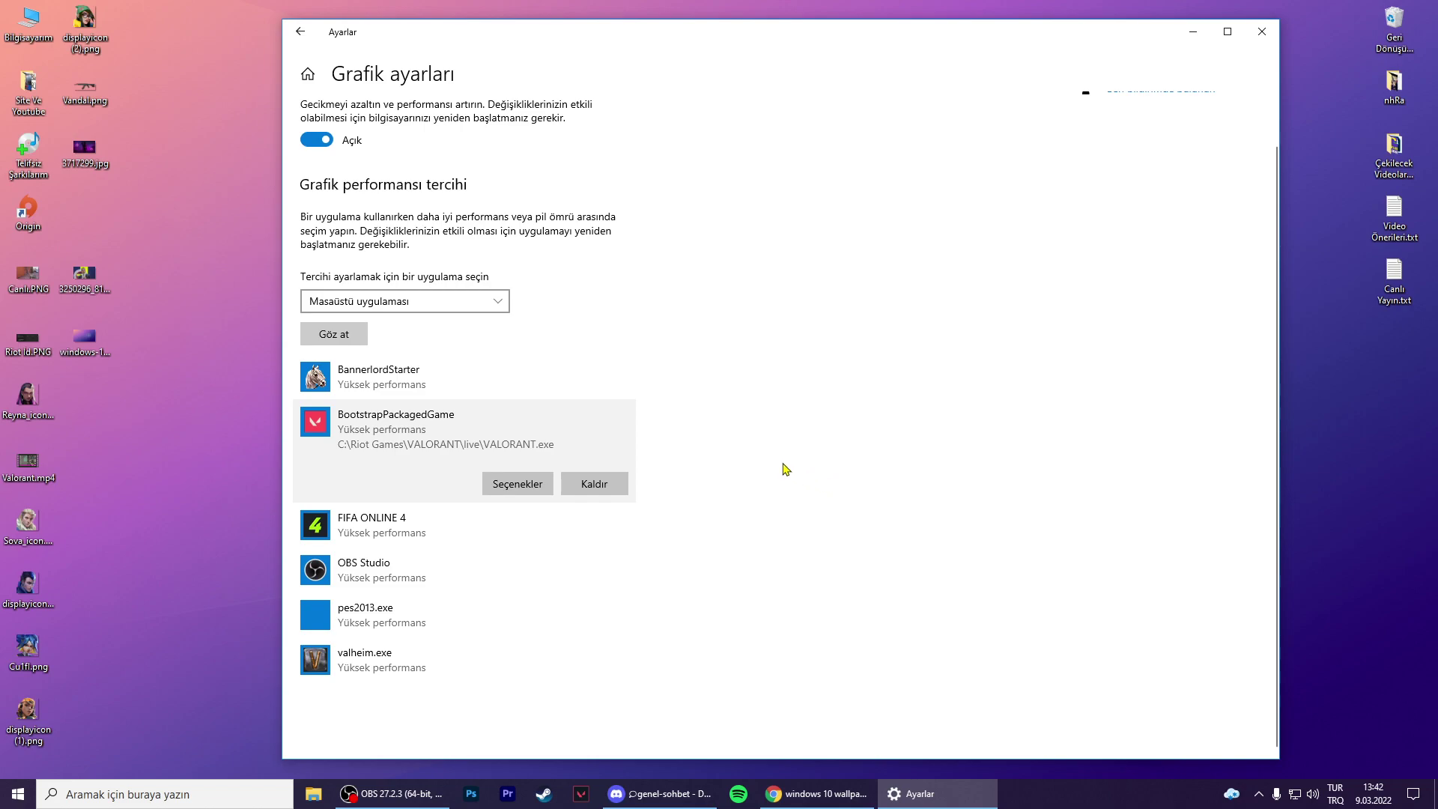
- Check which power plan is selected in the additional power settings under Güç ve uyku, and close the settings
click(299, 33)
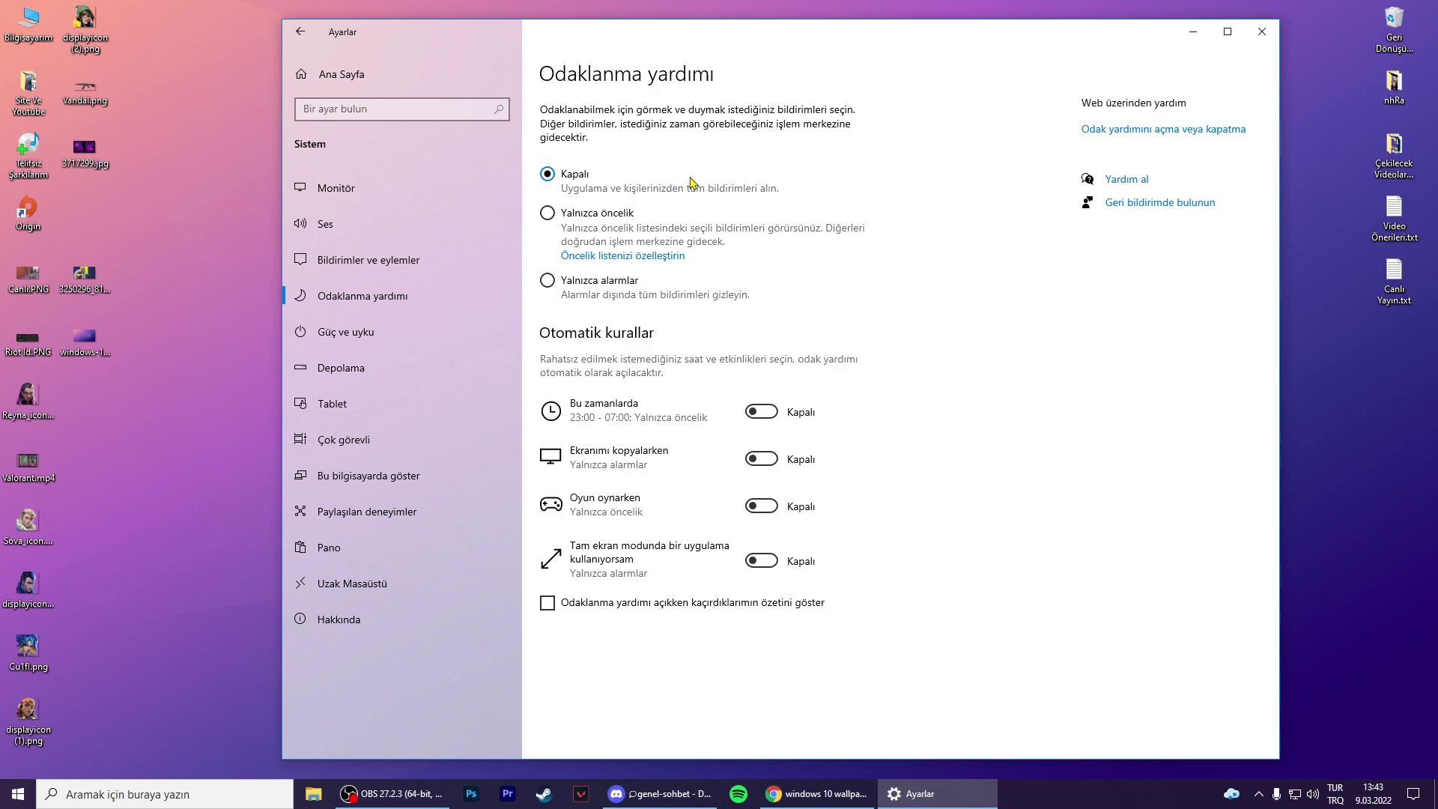
key(Down)
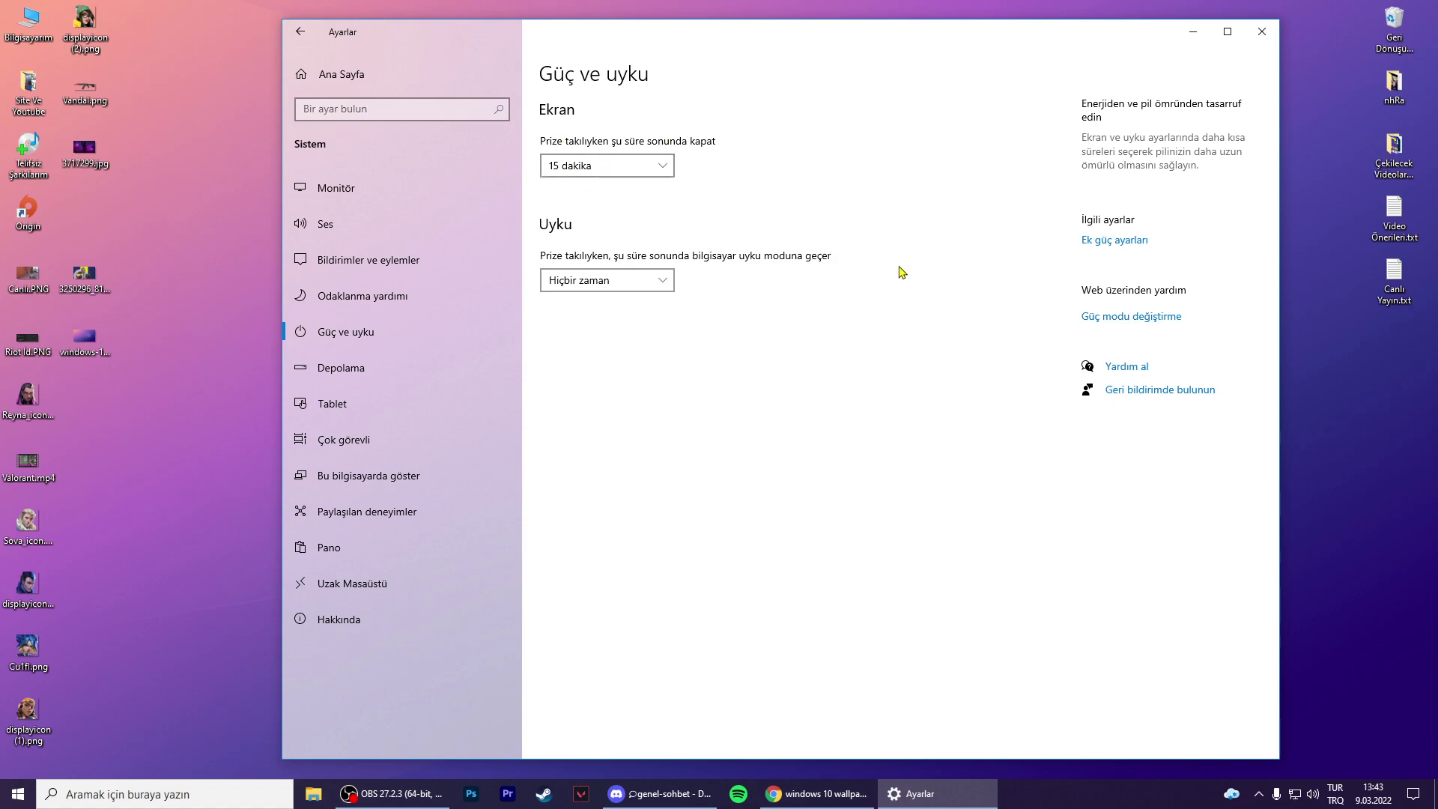
click(1108, 241)
drag(743, 95, 827, 89)
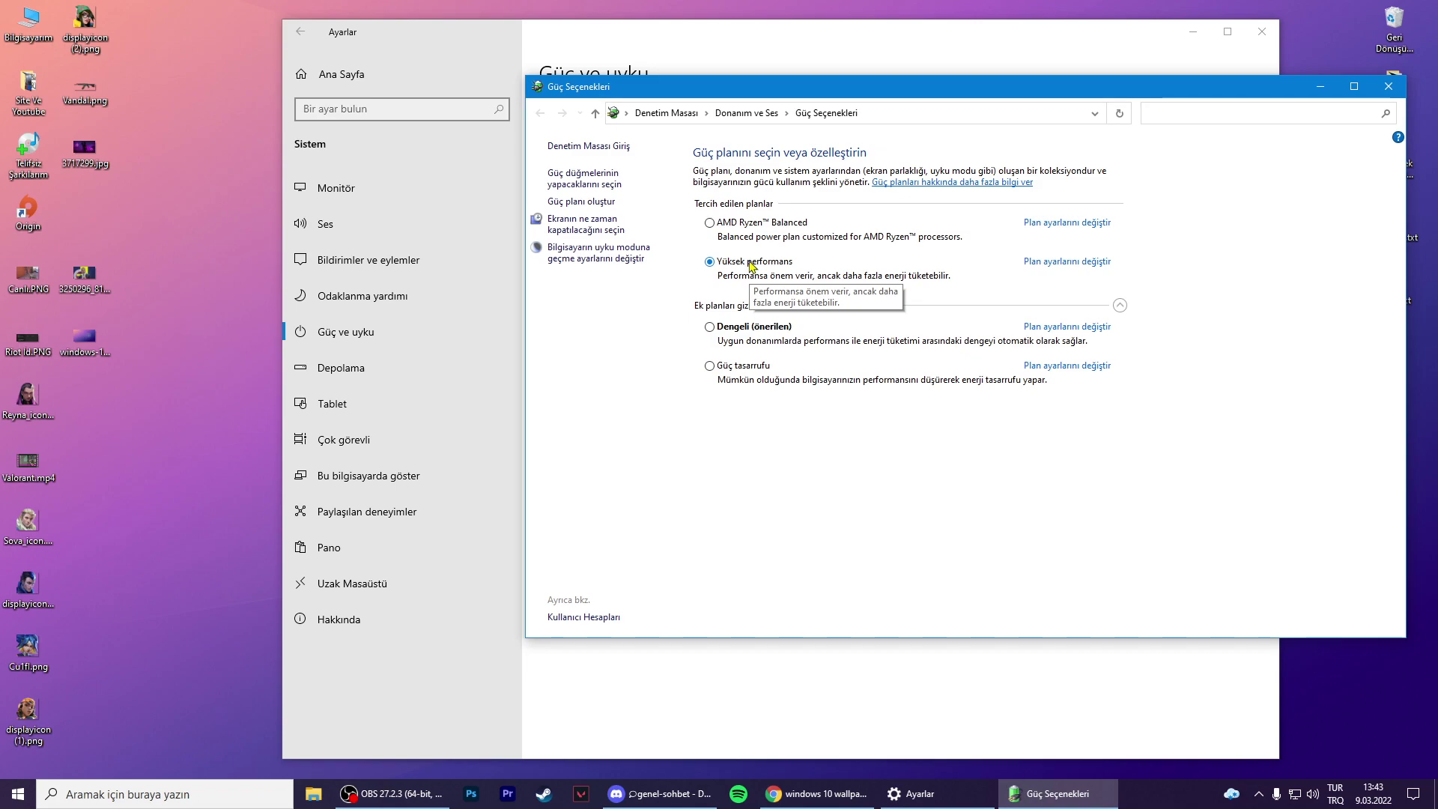
click(1387, 88)
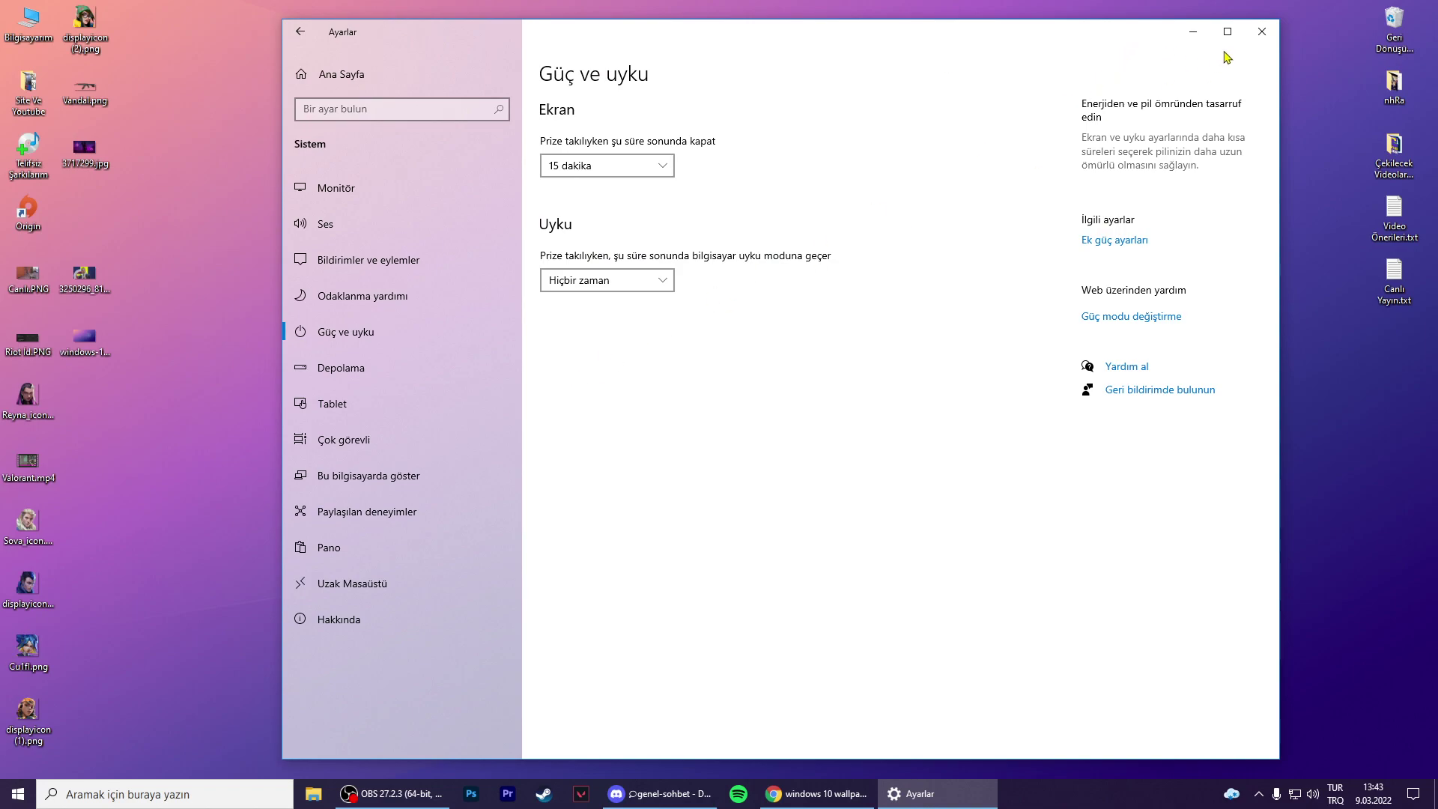
click(1262, 32)
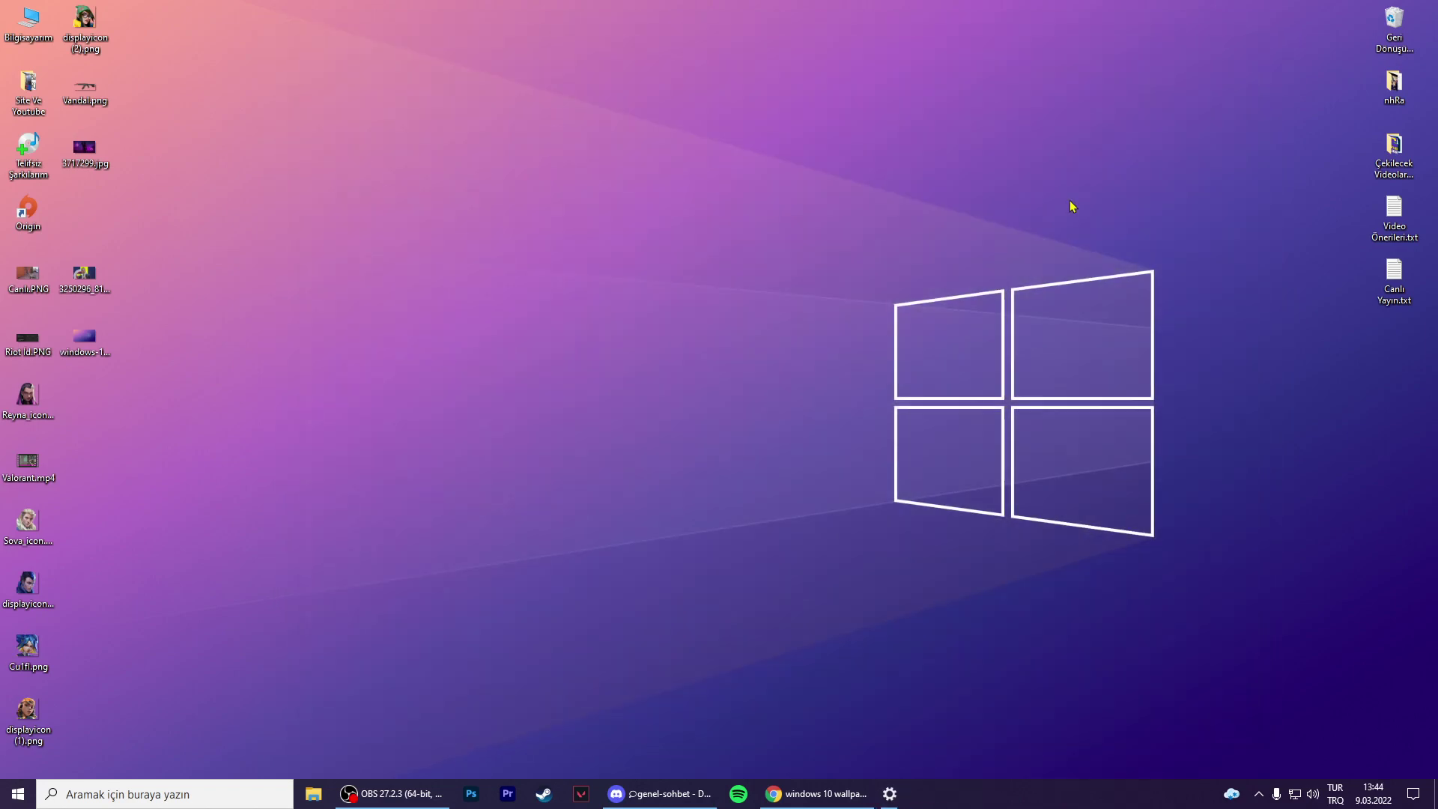
- Open the advanced boot options for Windows 10 in System Configuration
click(134, 794)
text(msco)
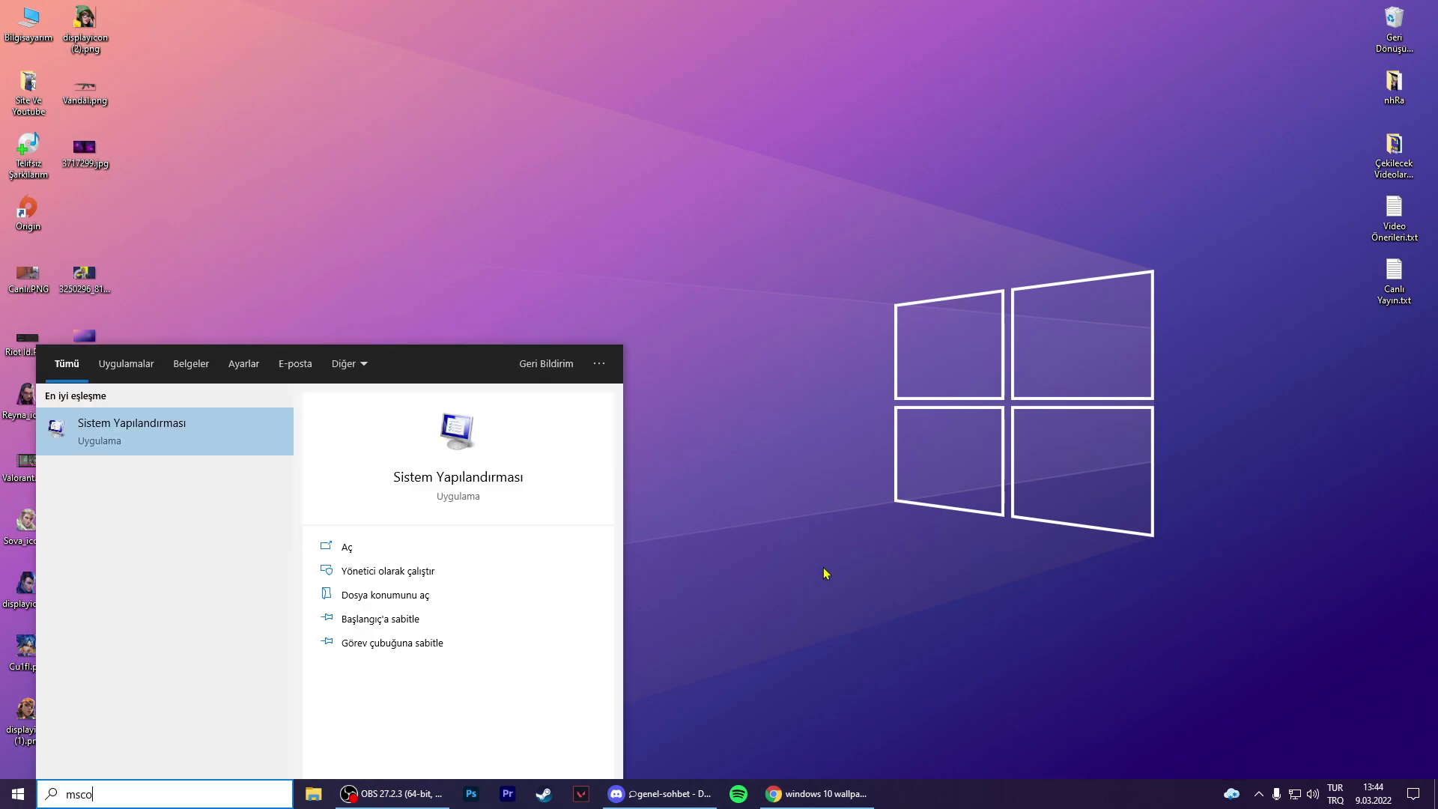
key(Return)
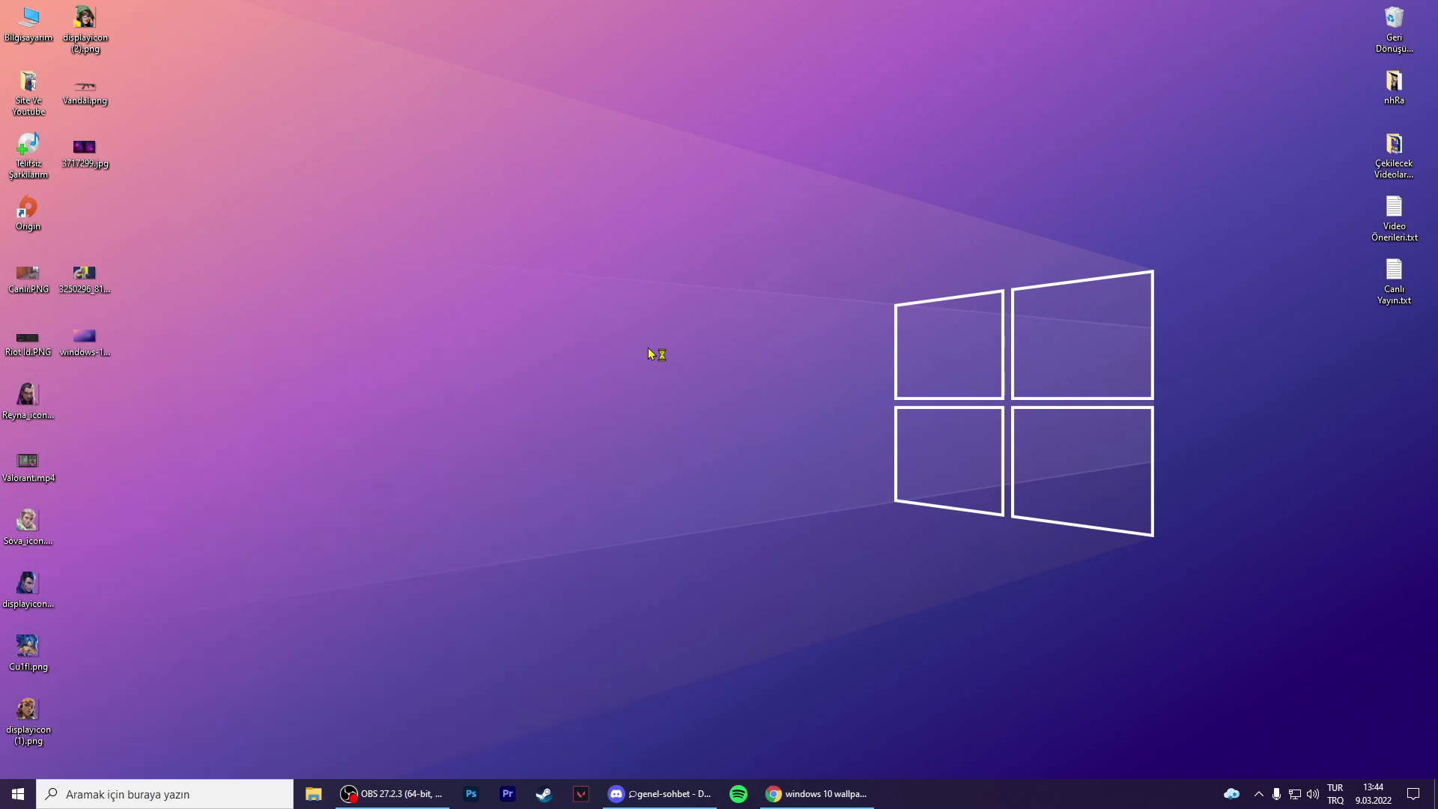
drag(581, 247, 581, 223)
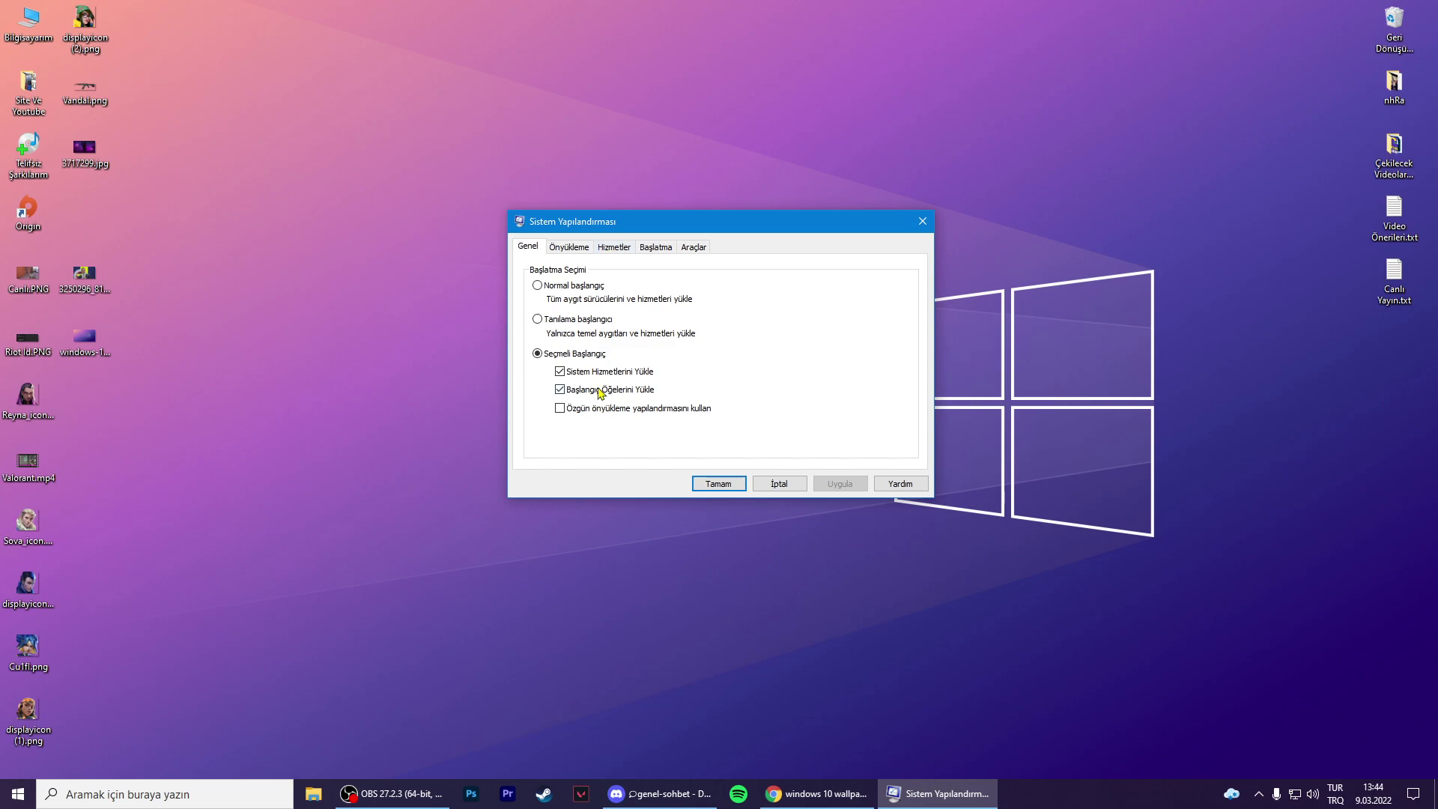
click(568, 248)
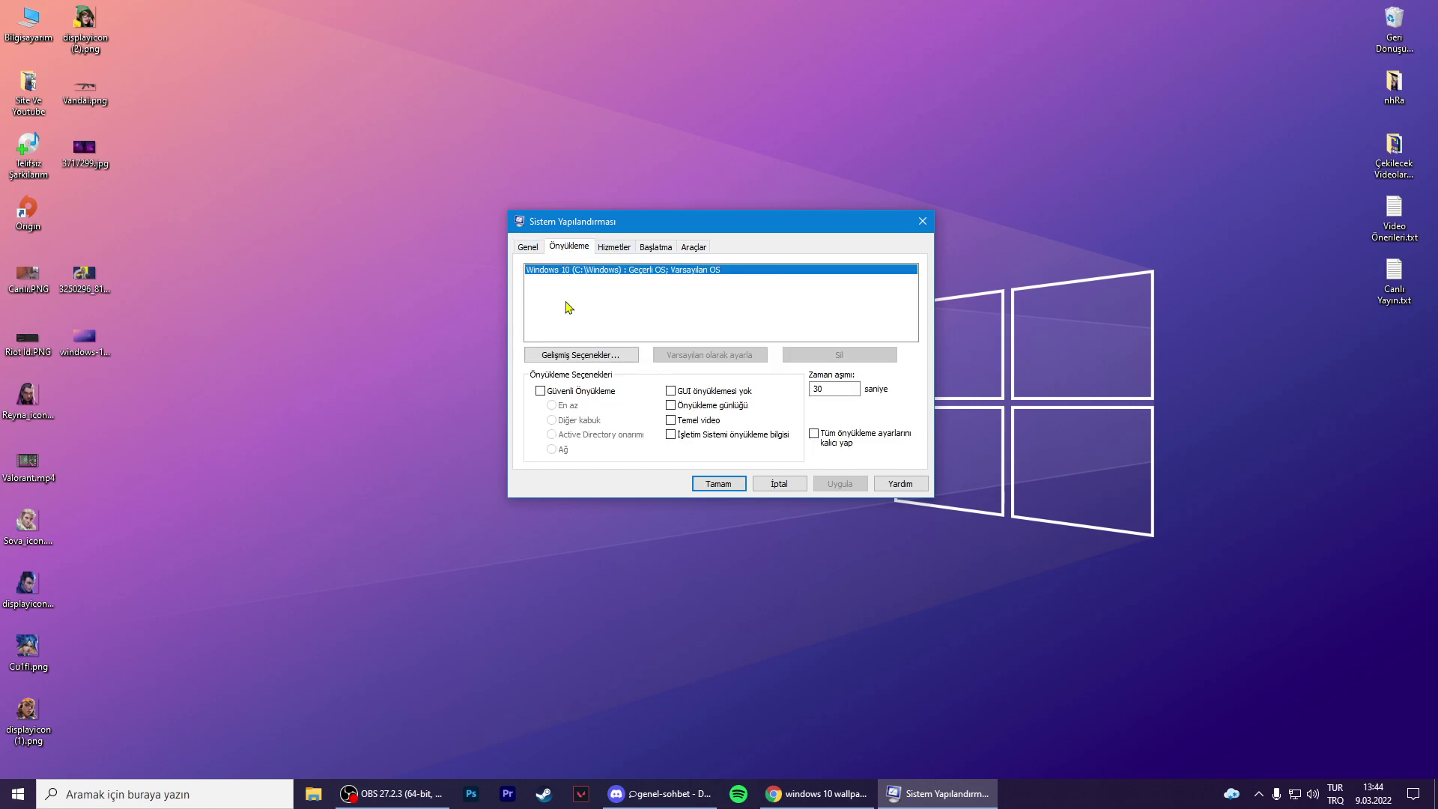
click(569, 358)
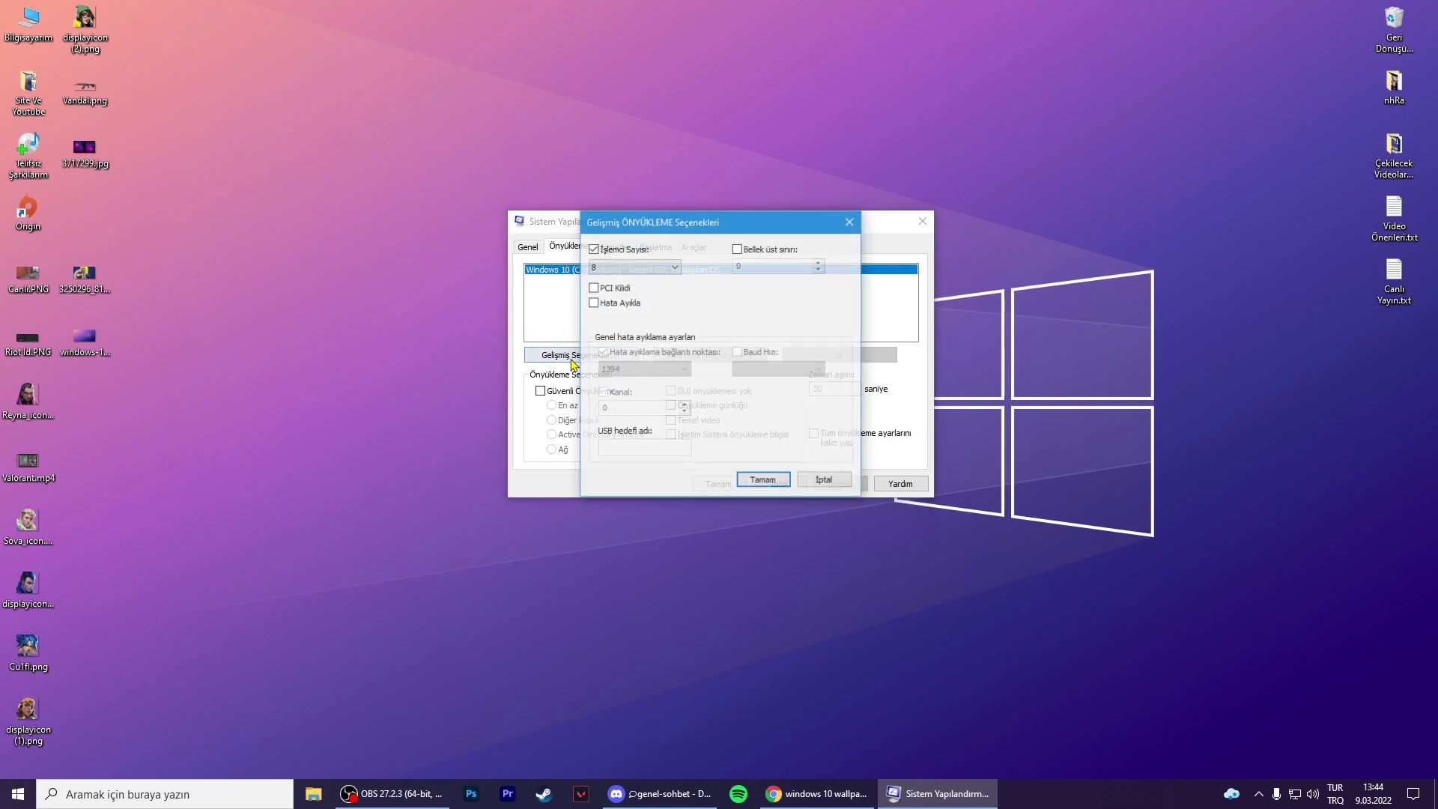
- Try enabling the processor count (İşlemci Sayısı) at 8 in the advanced boot options, and leave System Configuration
click(629, 198)
click(622, 211)
click(615, 184)
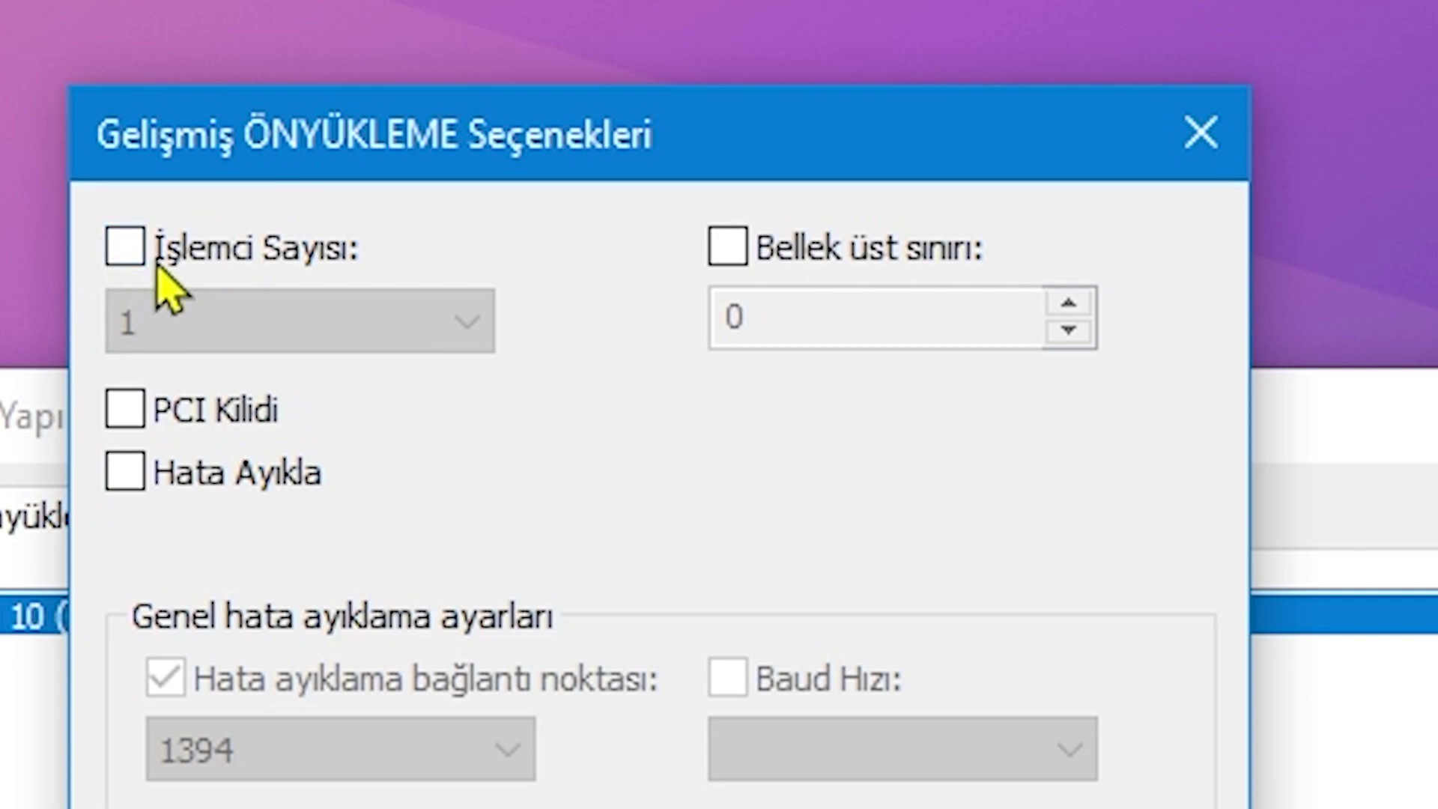
click(149, 262)
click(165, 322)
click(242, 667)
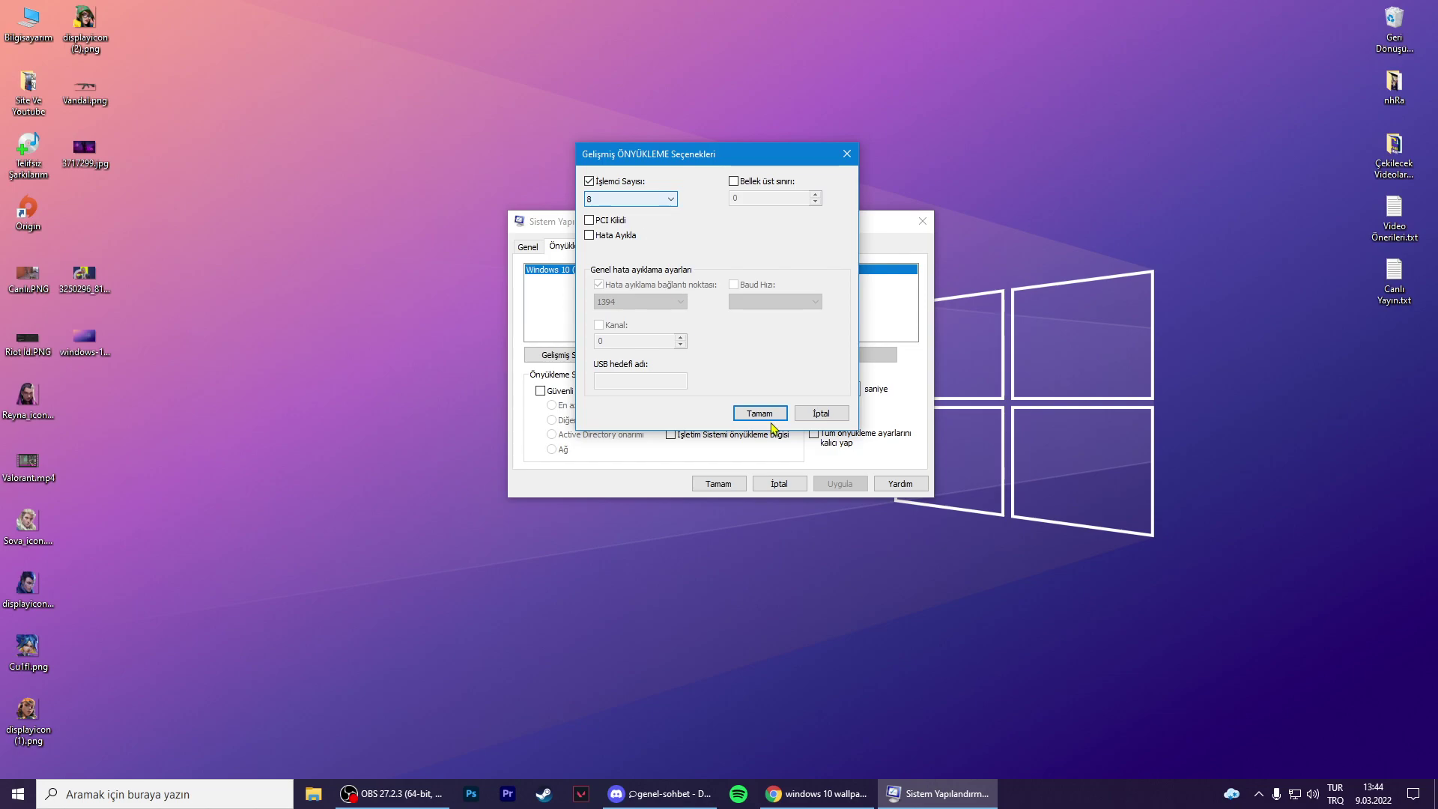
click(820, 414)
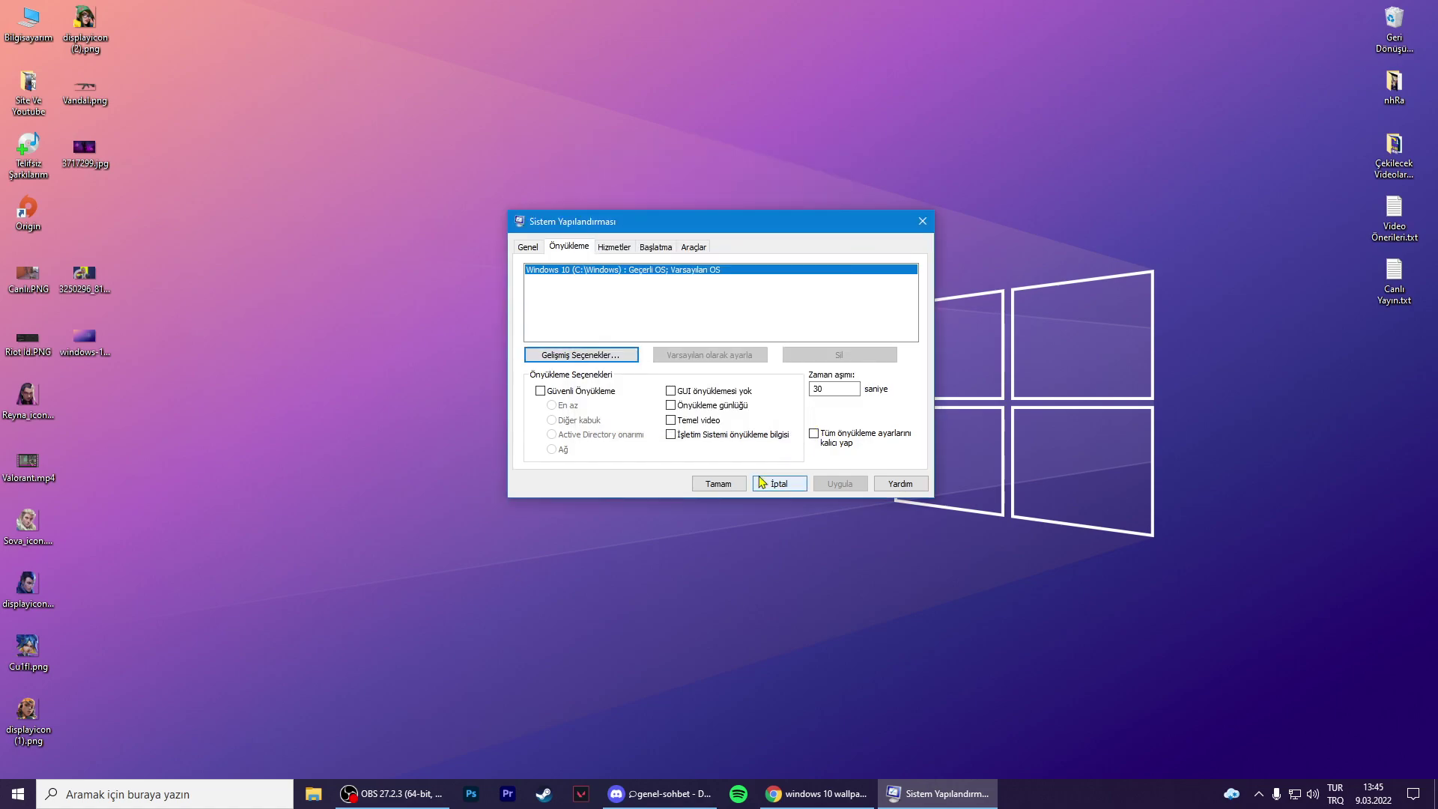
click(777, 484)
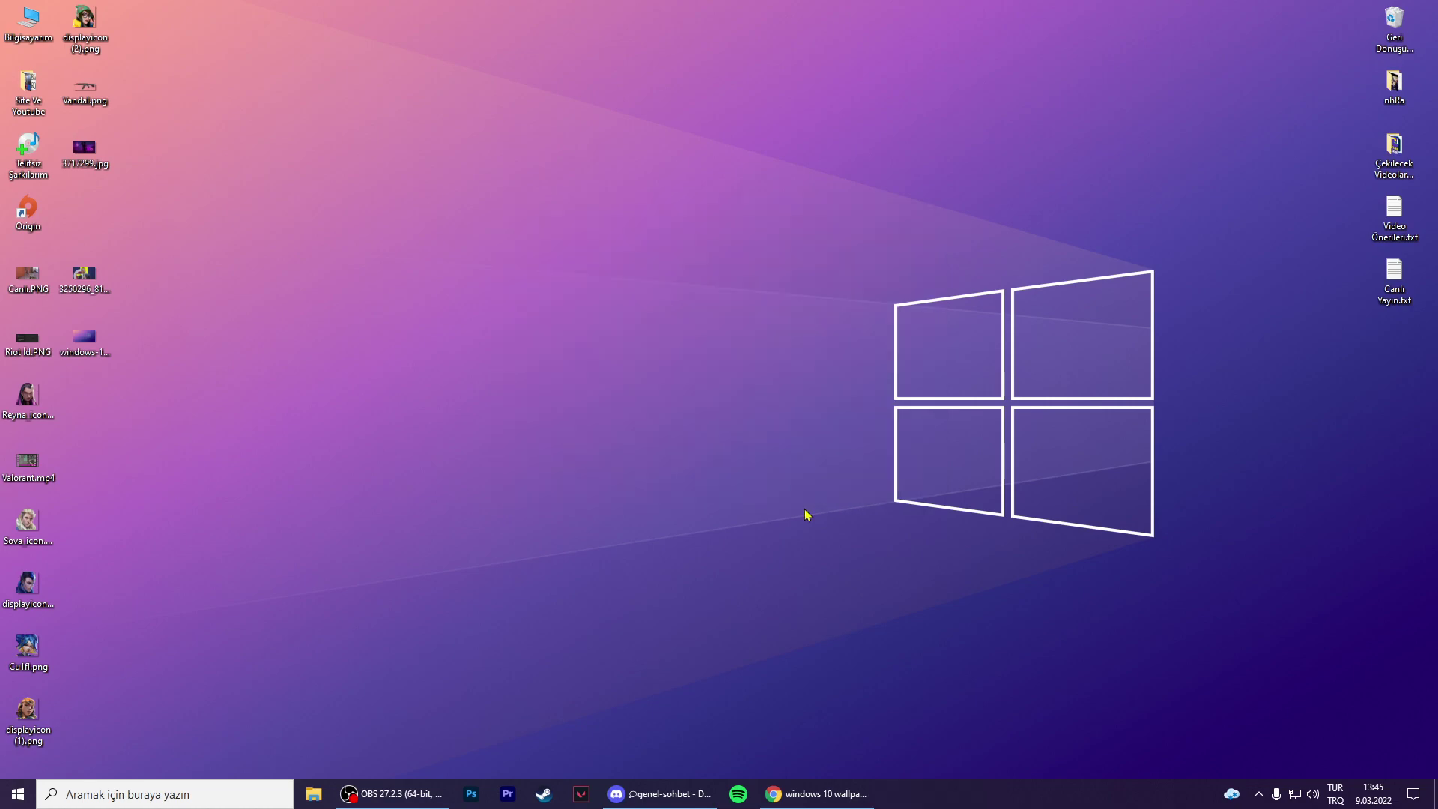
- Open the drive optimization tool from the properties of Yerel Disk (C:)
double_click(28, 18)
click(696, 417)
drag(908, 429, 685, 435)
click(685, 434)
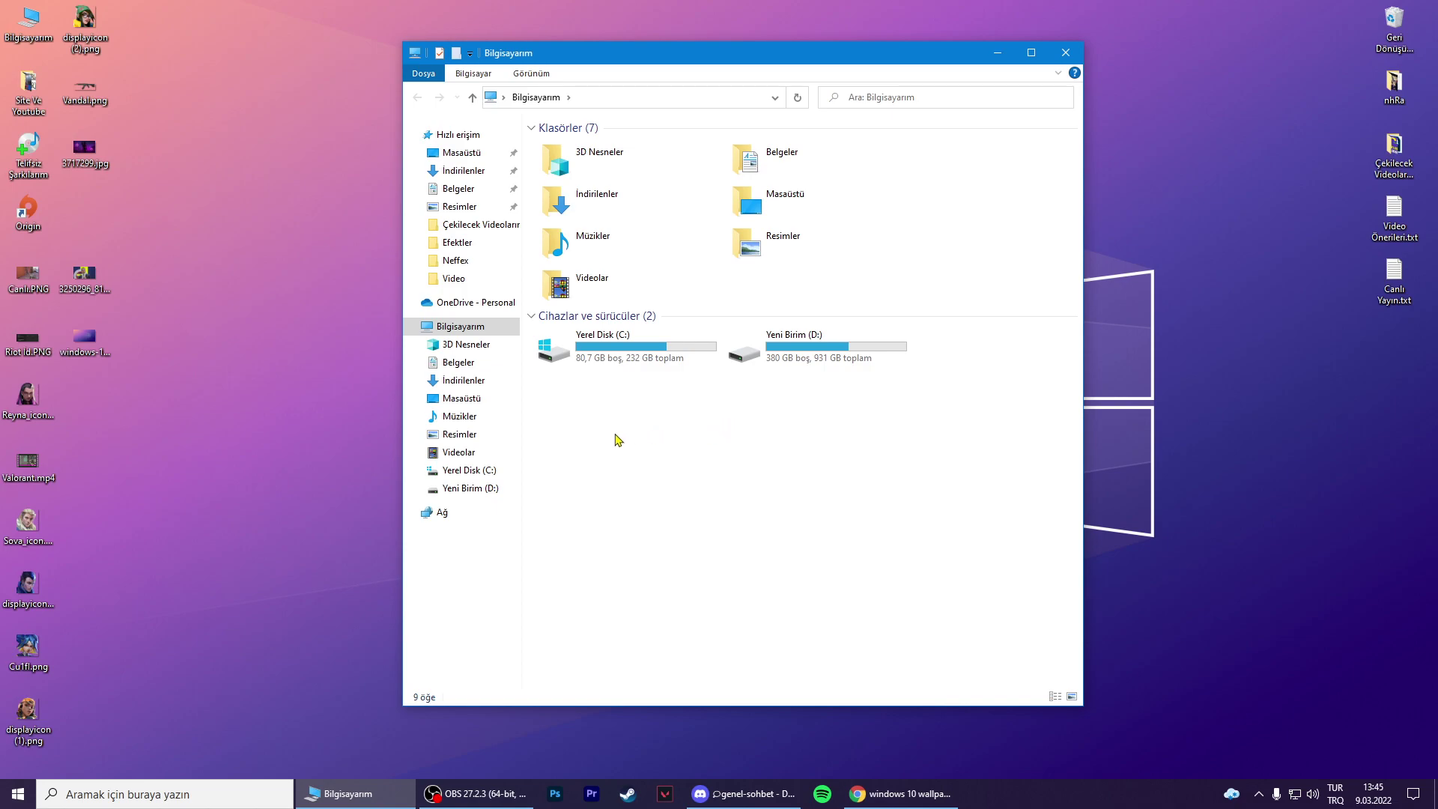
drag(696, 418, 611, 329)
right_click(613, 356)
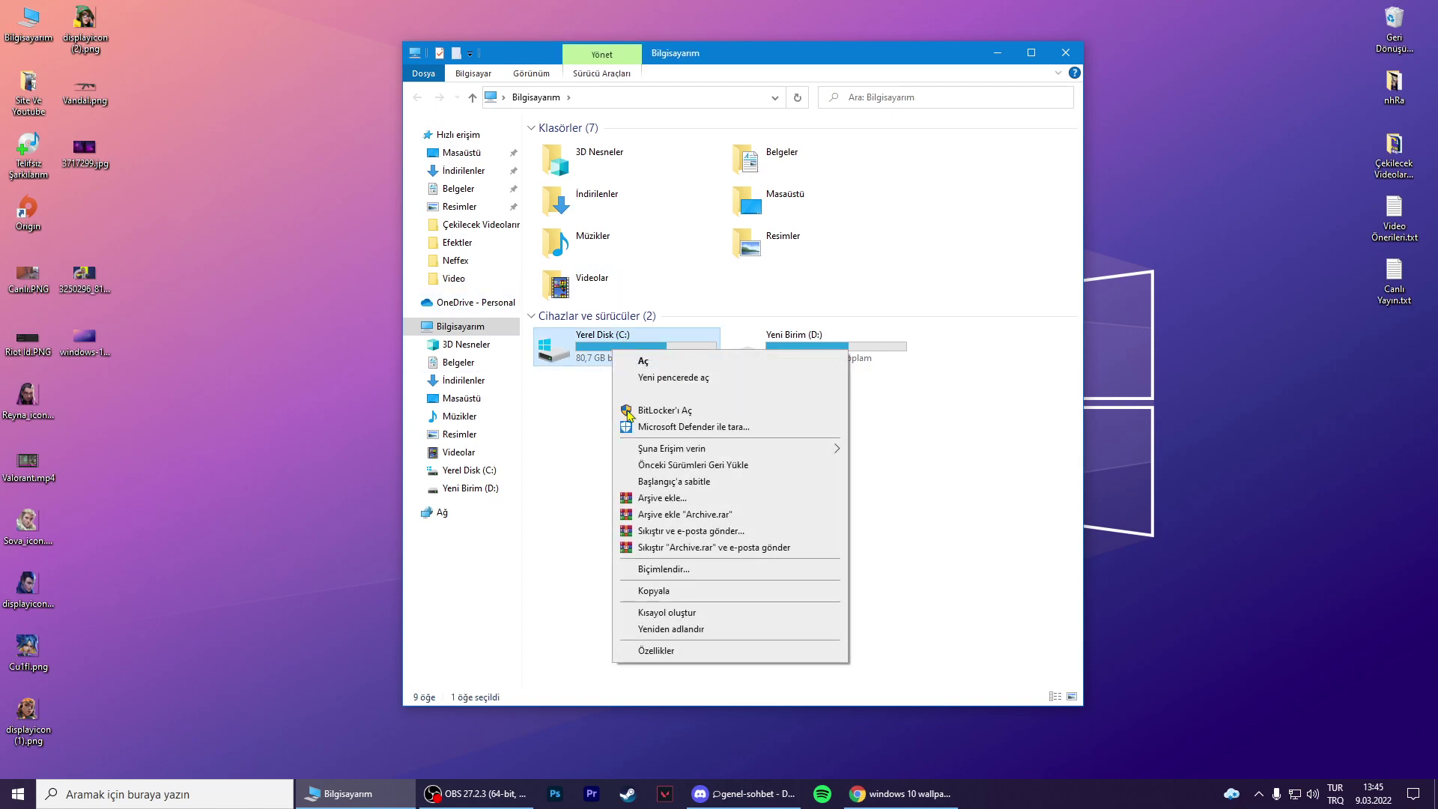
click(697, 654)
drag(779, 350, 786, 250)
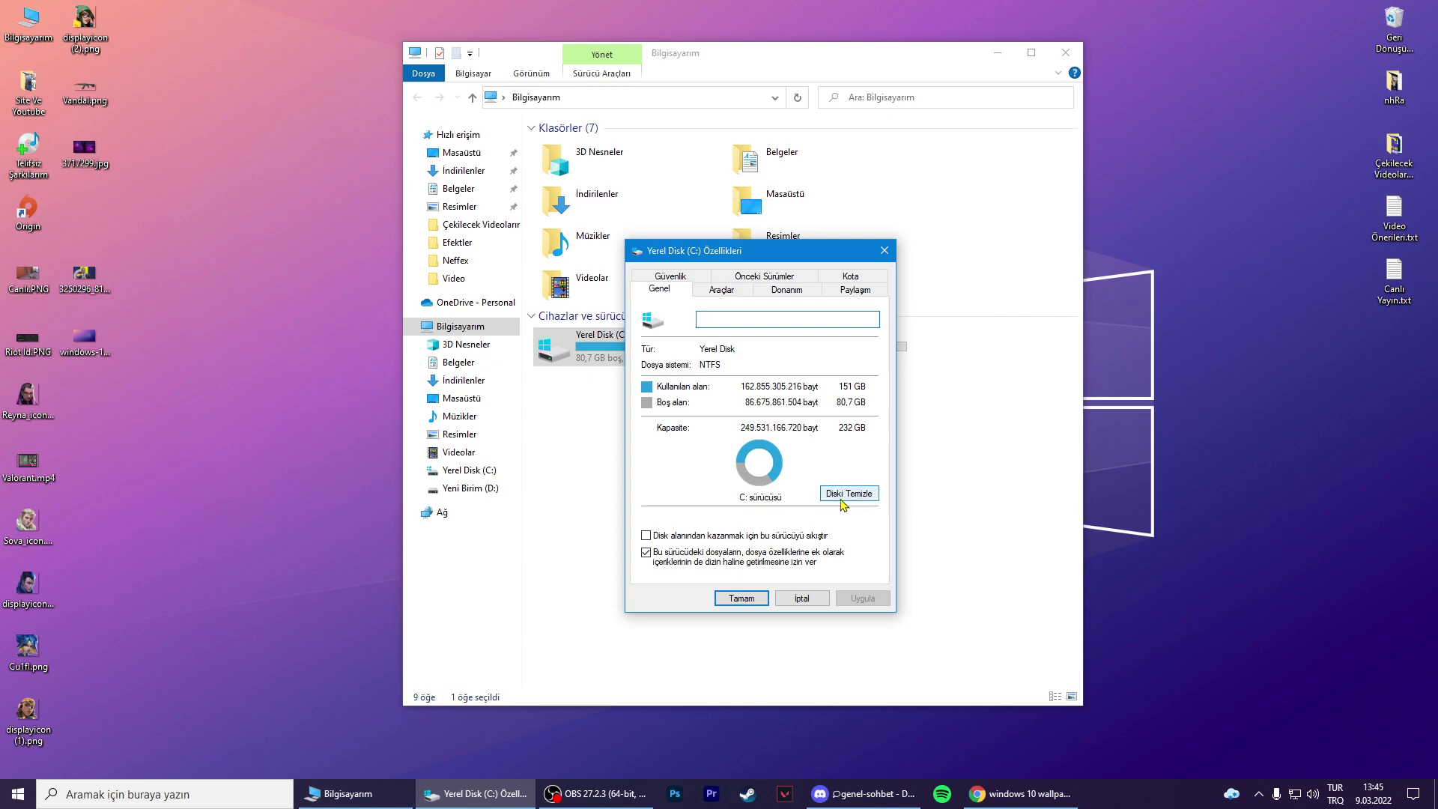
click(717, 294)
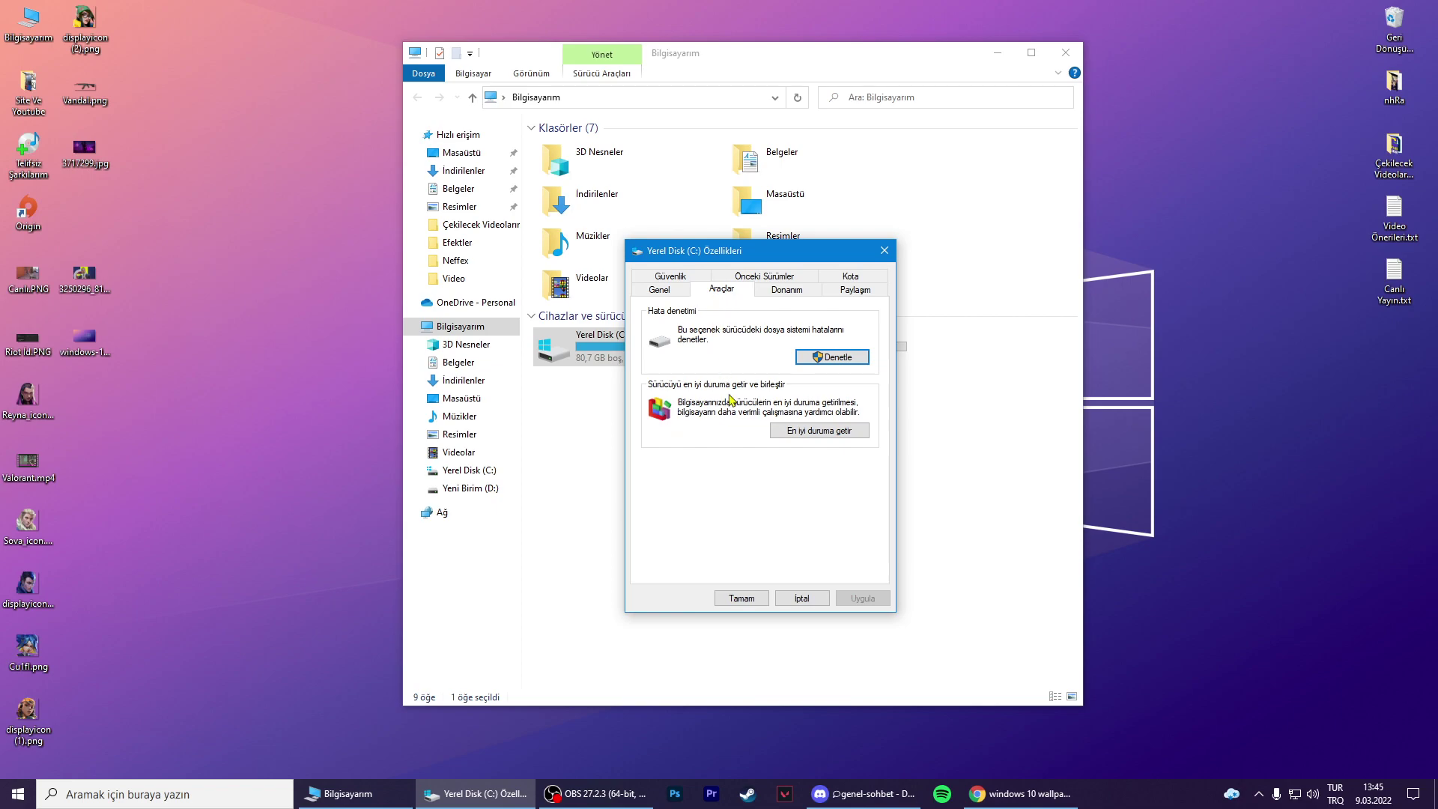
click(798, 432)
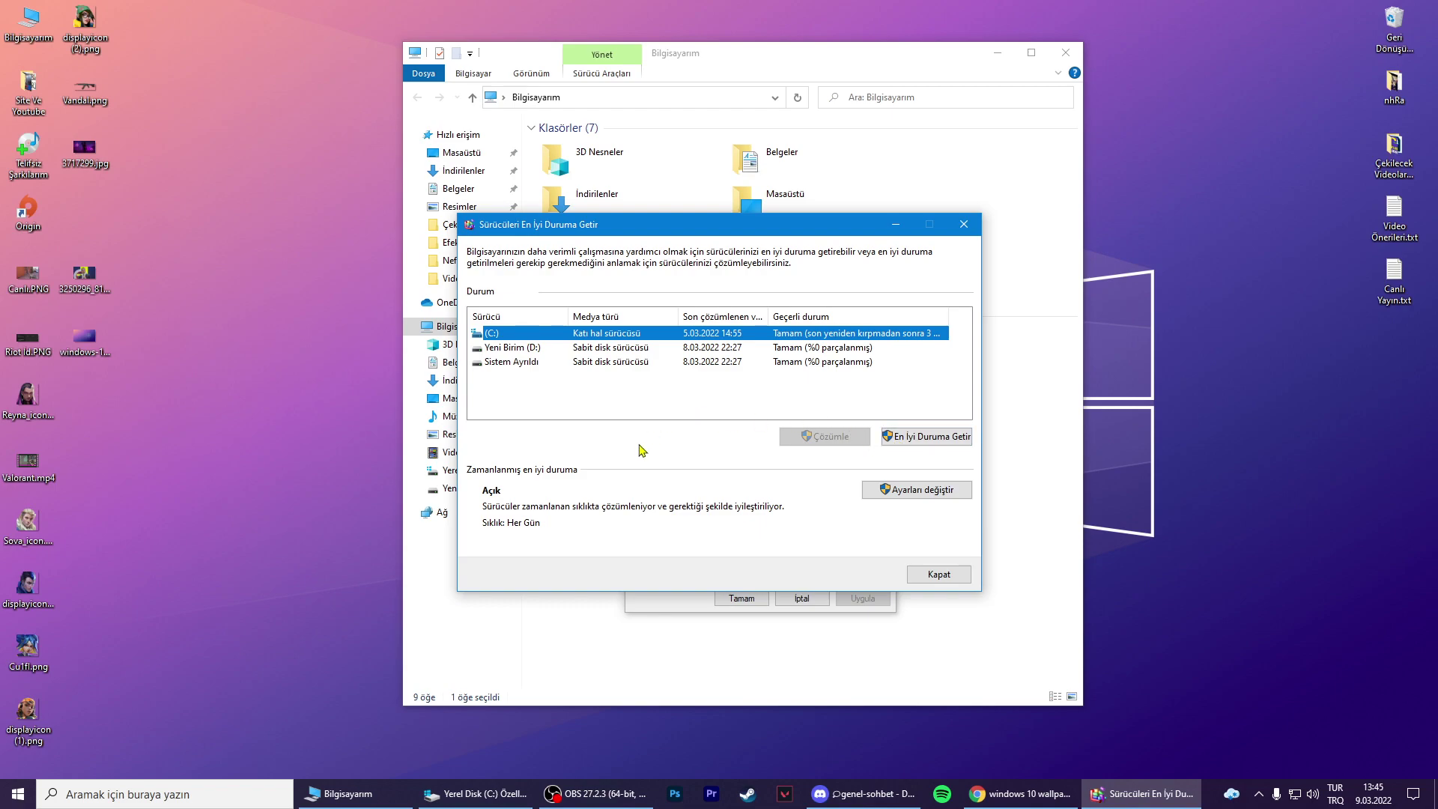
- Examine the frequency choices of the scheduled drive optimization without changing them
click(915, 491)
drag(592, 255, 724, 237)
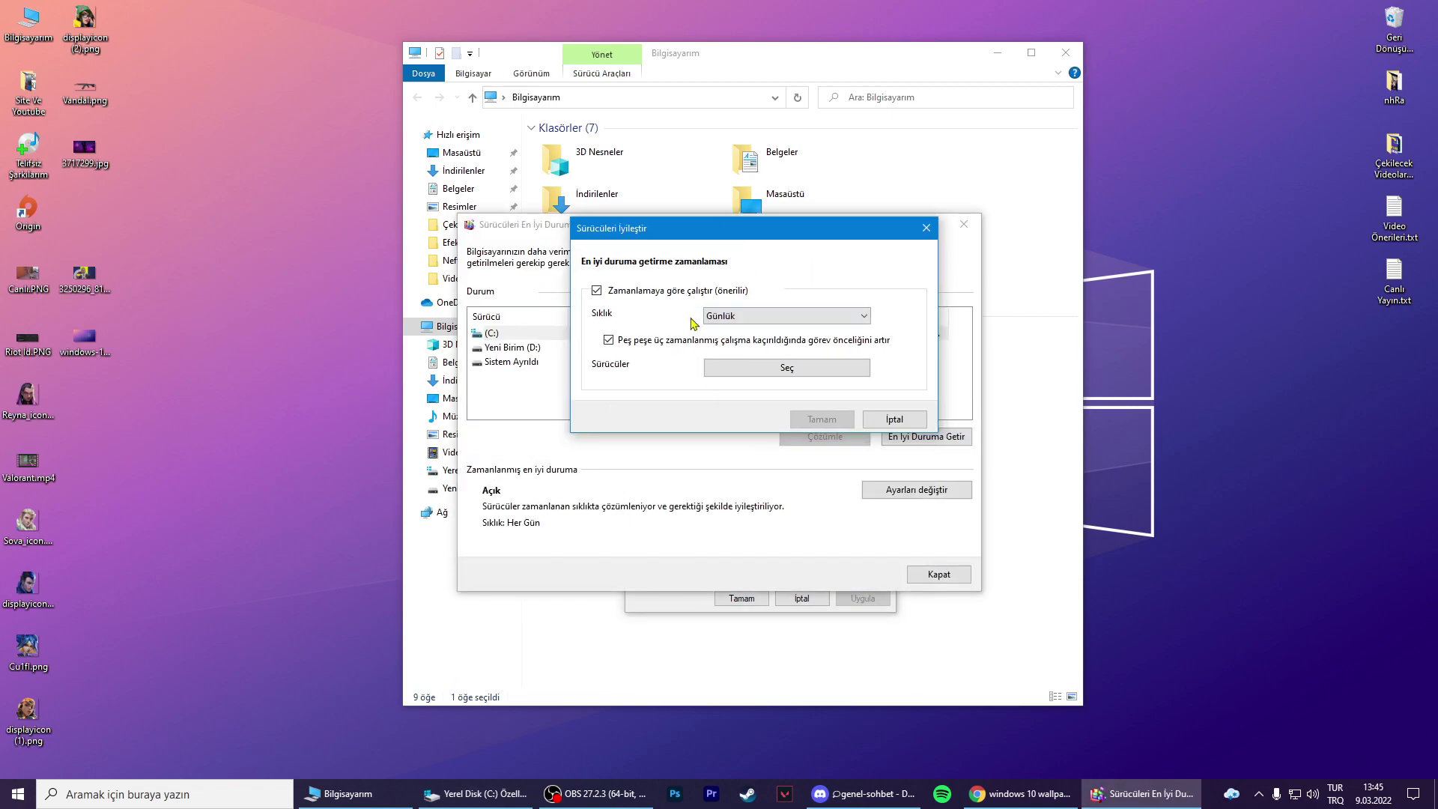
click(779, 320)
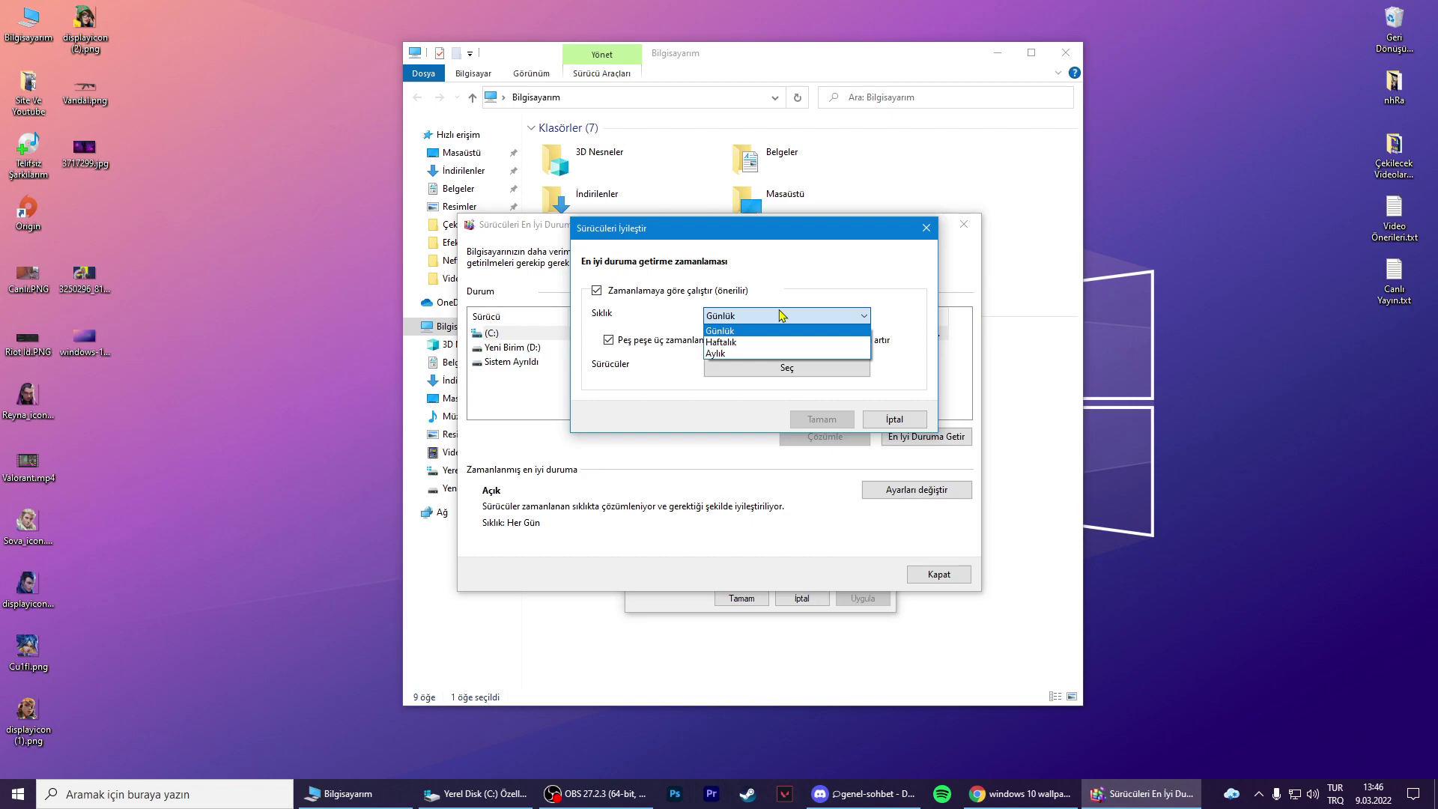
click(779, 299)
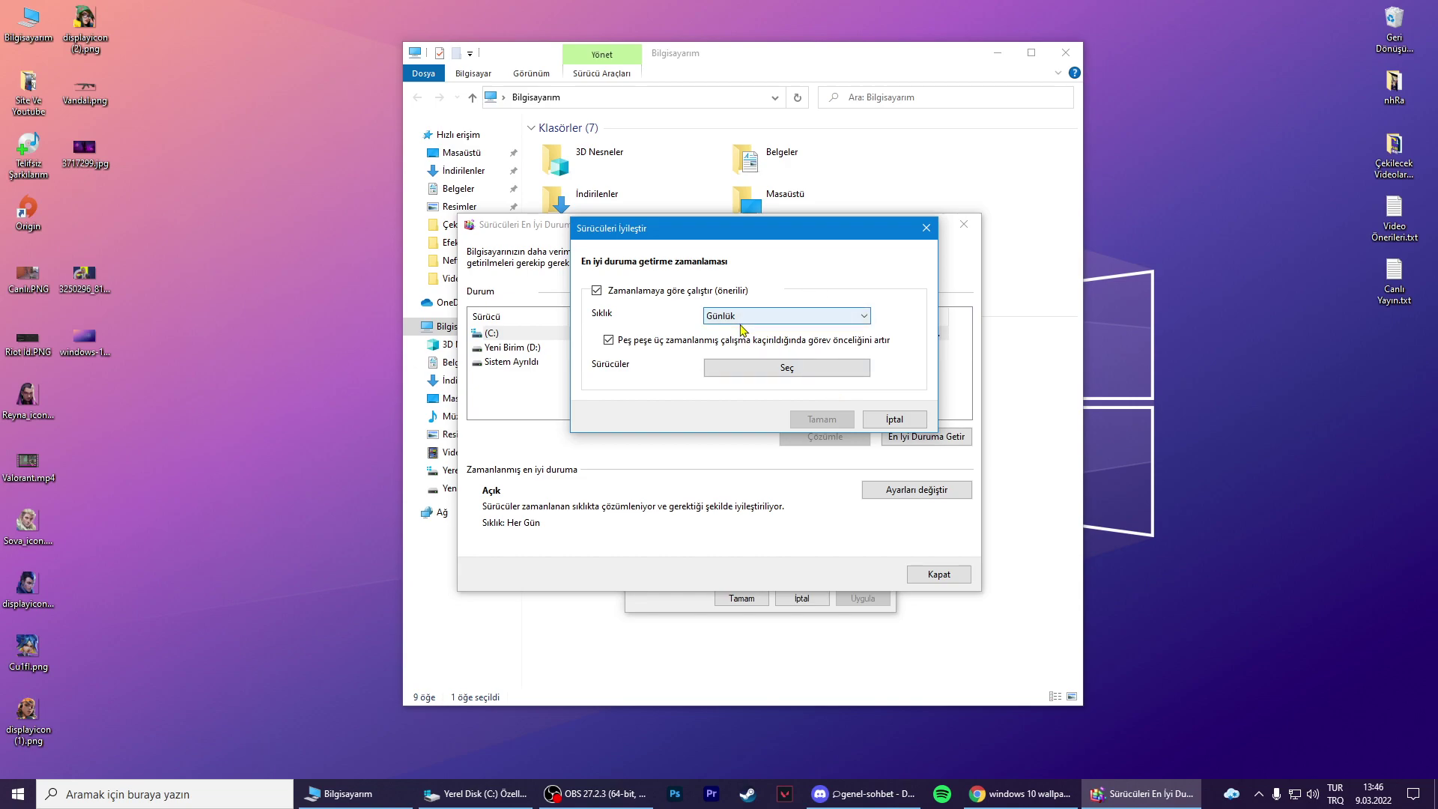
click(894, 418)
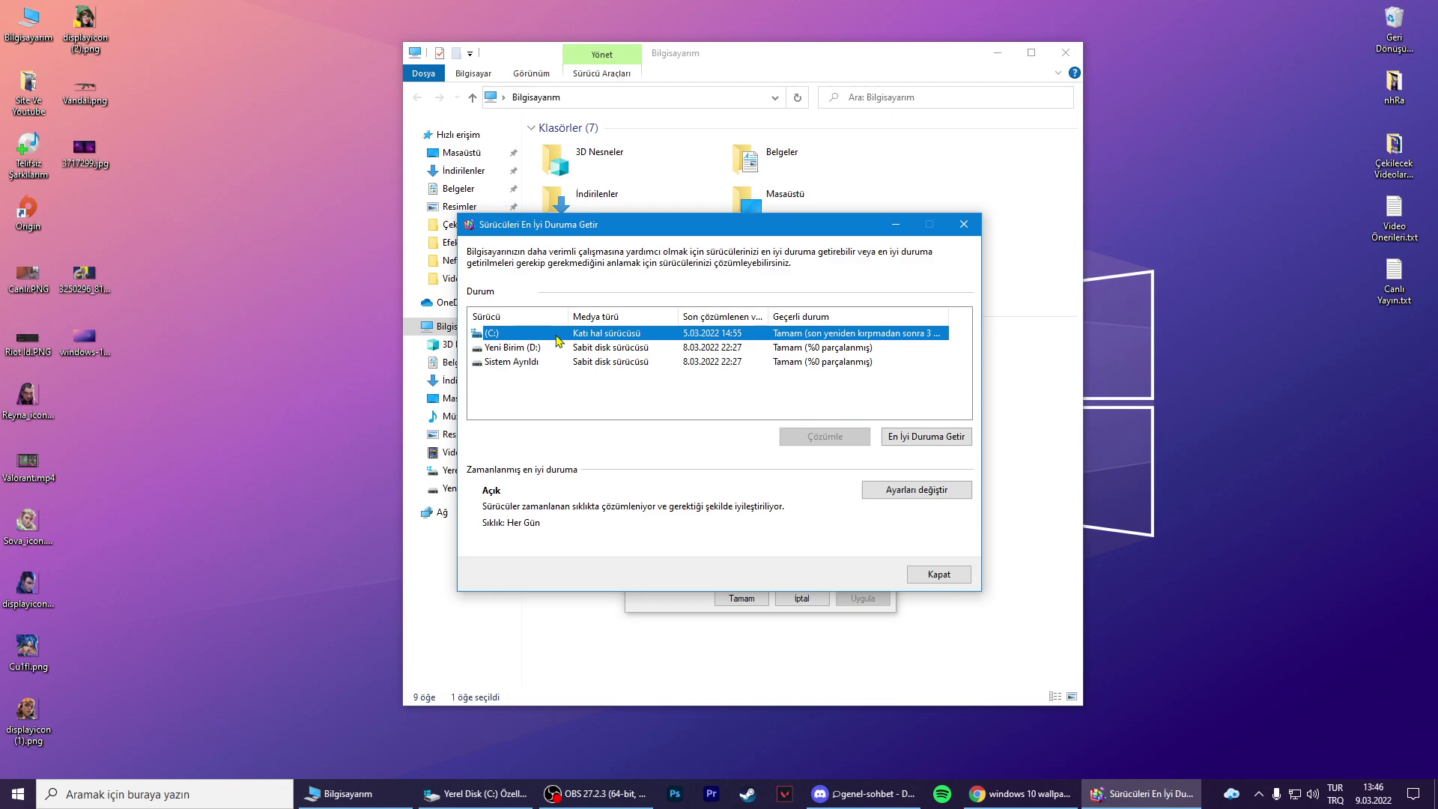
- Optimize drive (C:) and close the drive optimization window
click(929, 437)
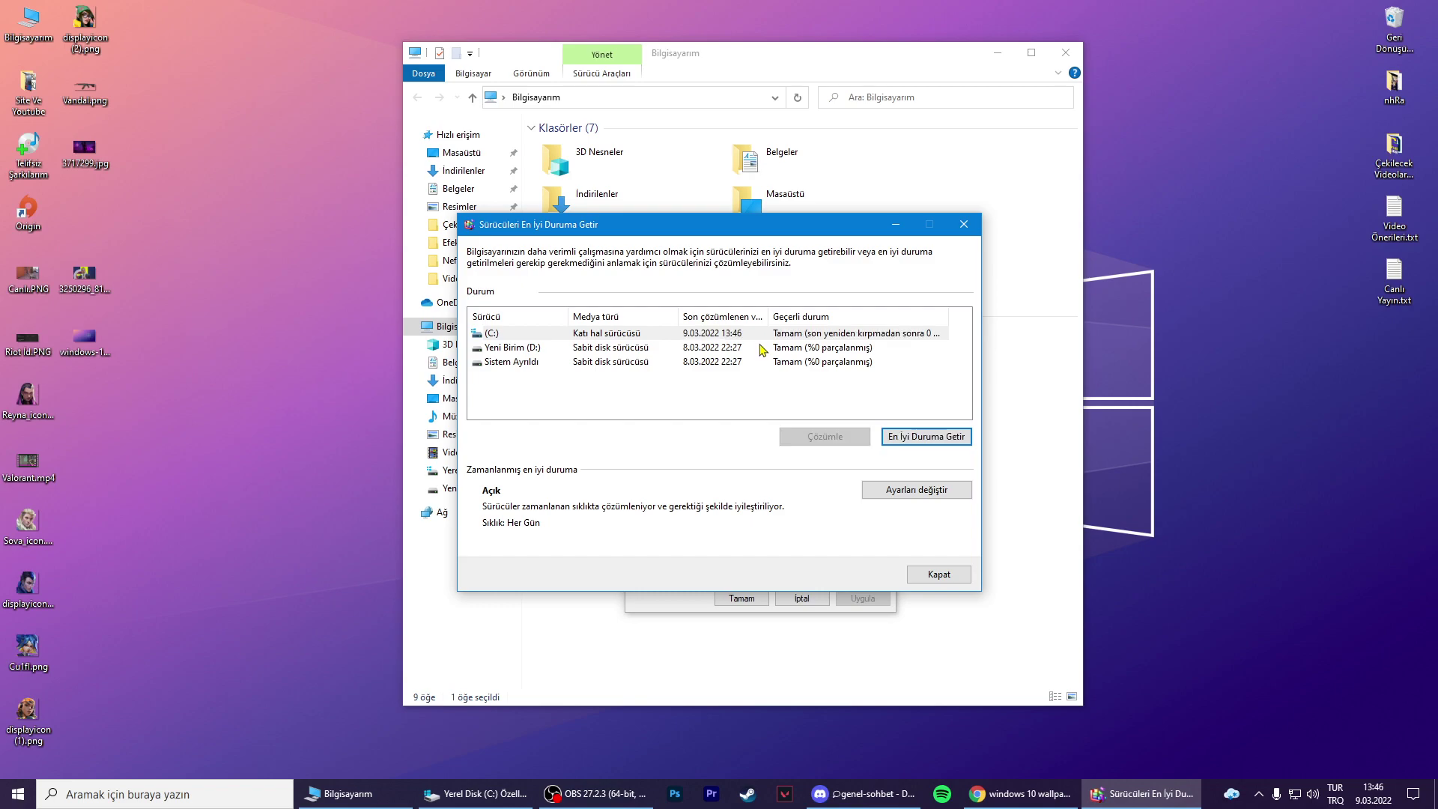
click(735, 350)
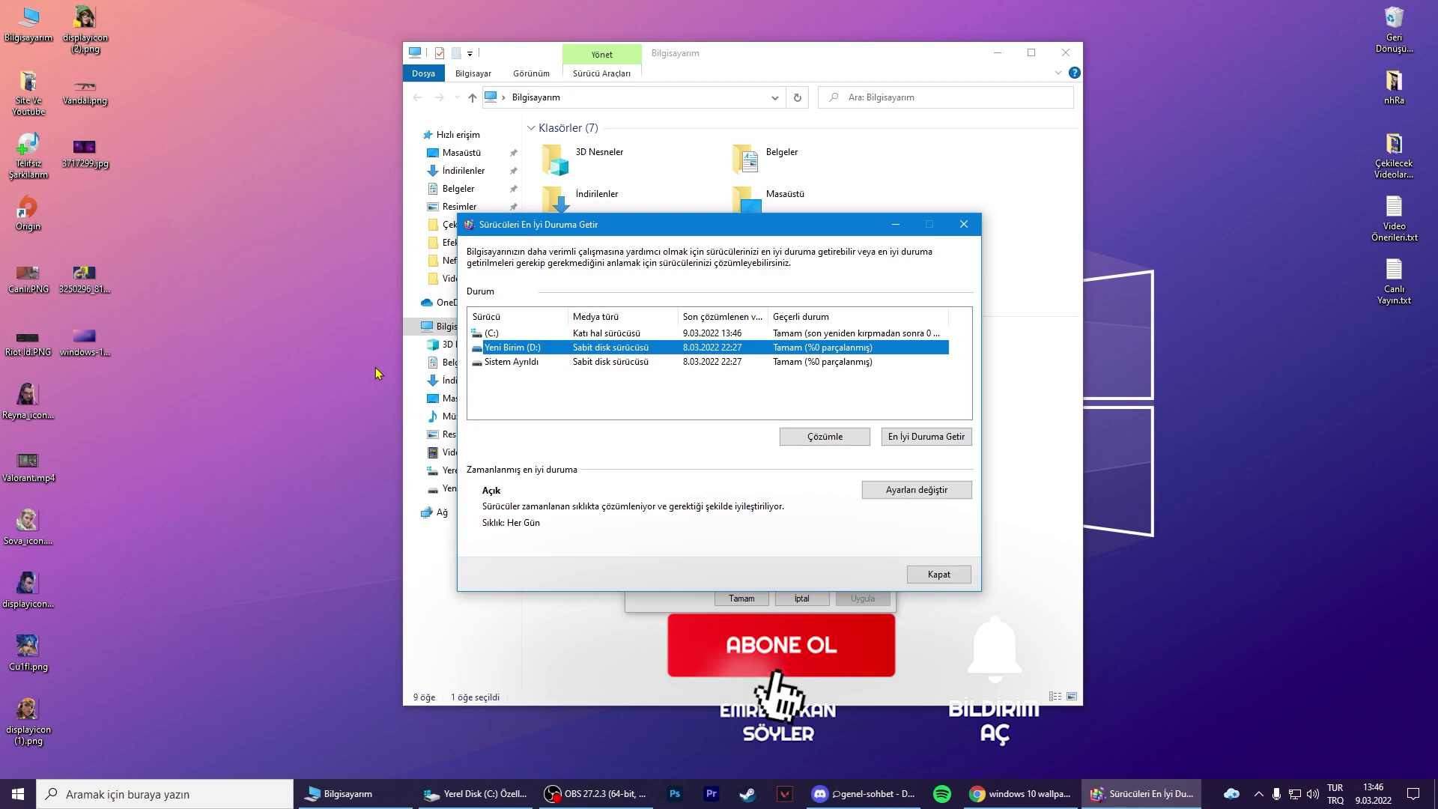
click(963, 224)
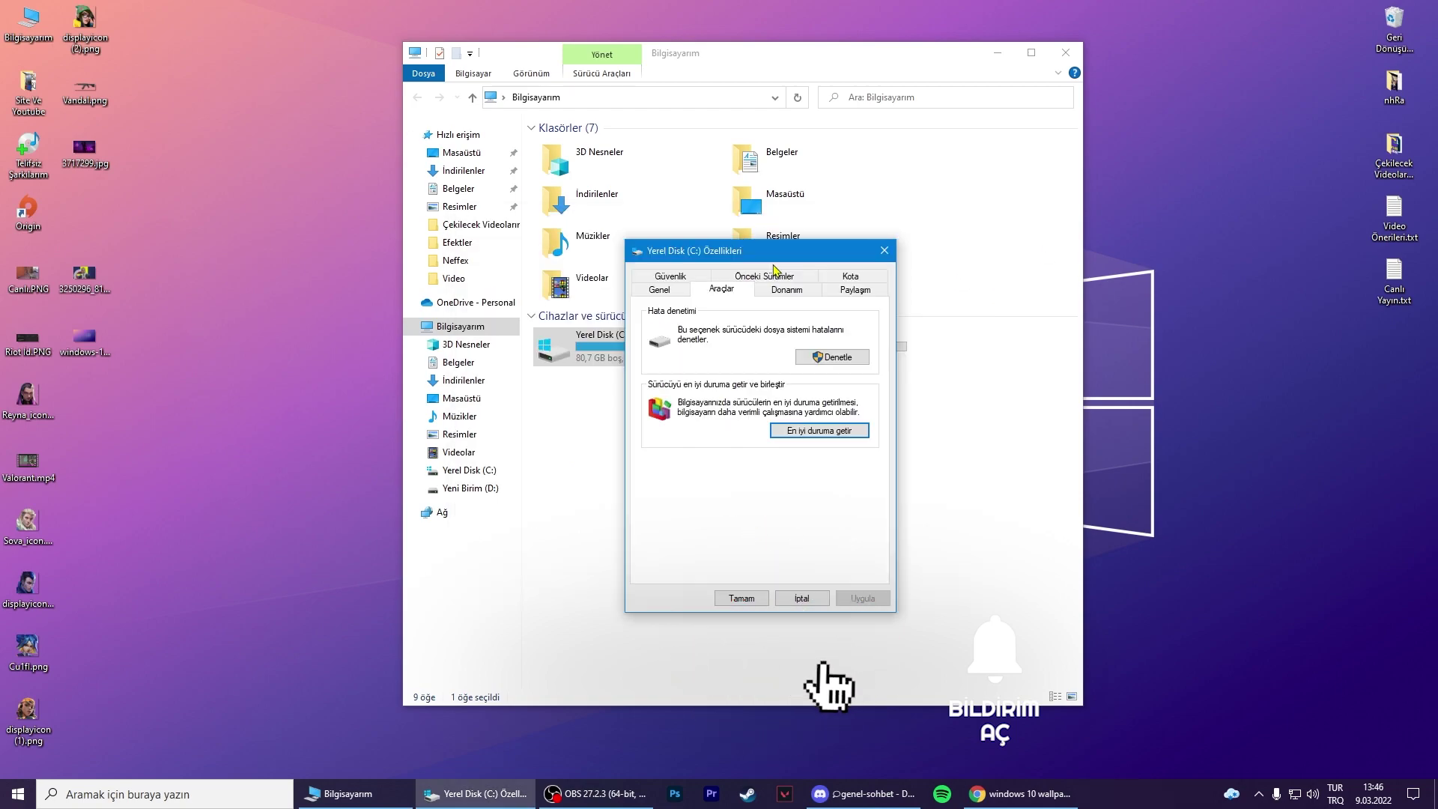
- Start Disk Cleanup for Yerel Disk (C:) from the general section of its properties
drag(782, 253, 801, 212)
click(681, 249)
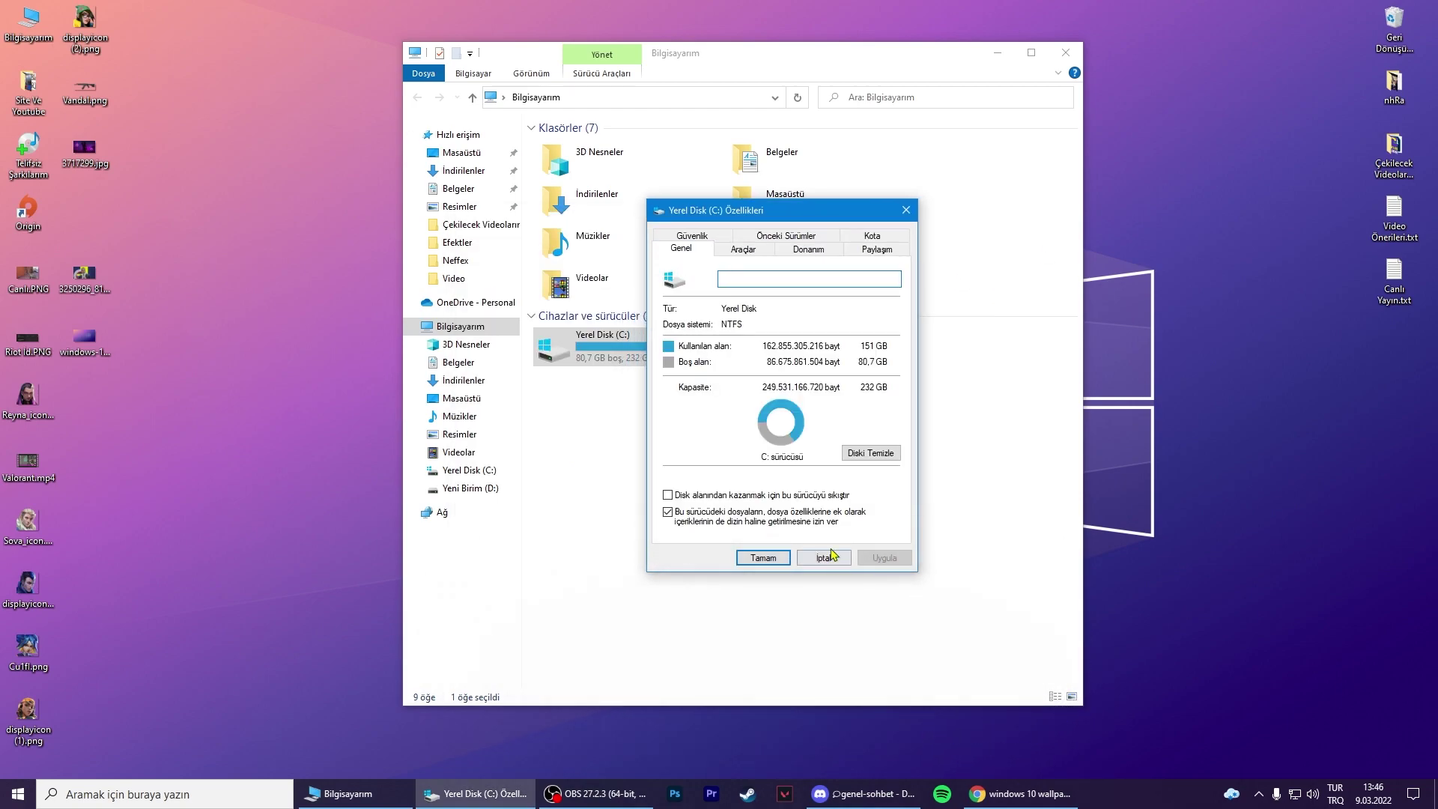
click(866, 454)
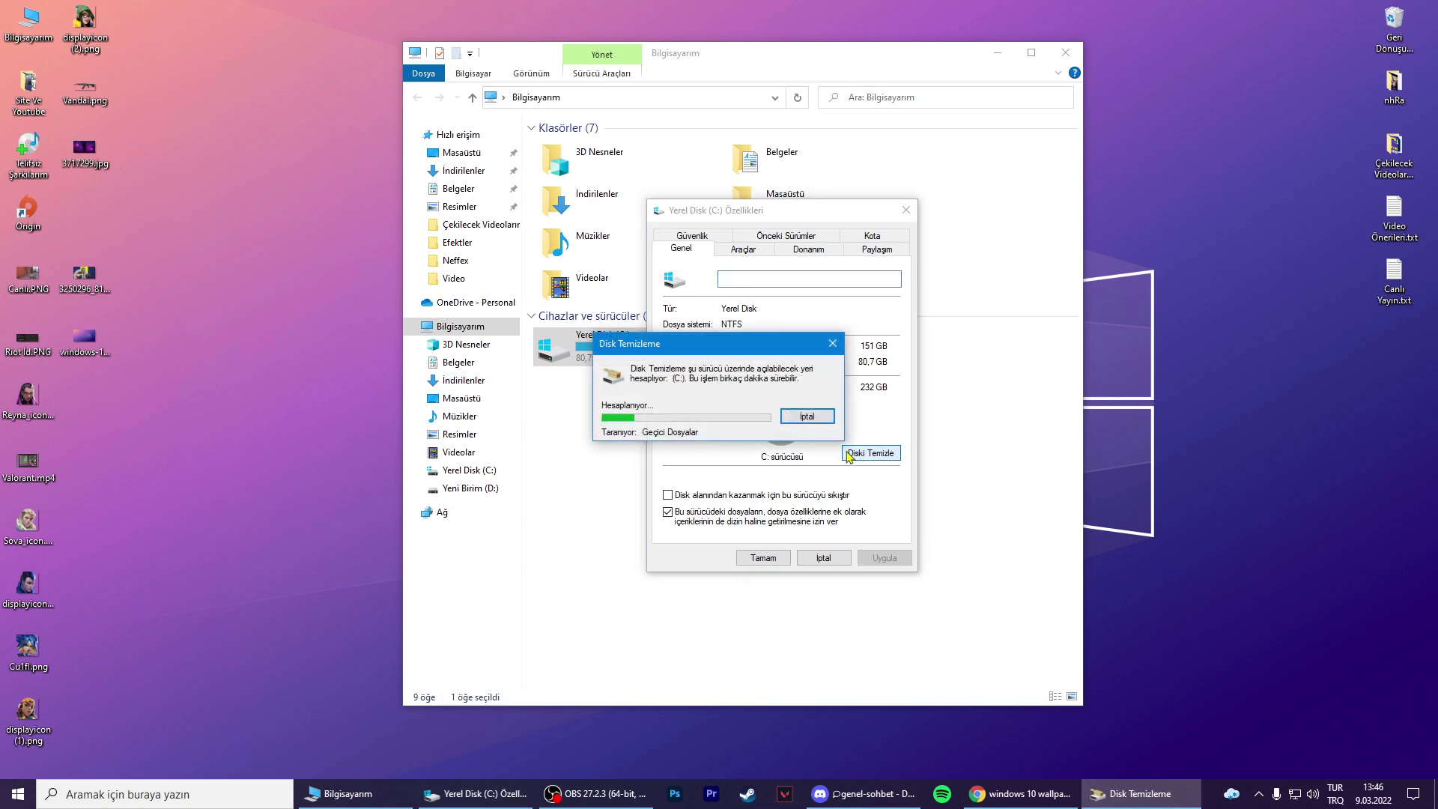
drag(138, 31, 449, 100)
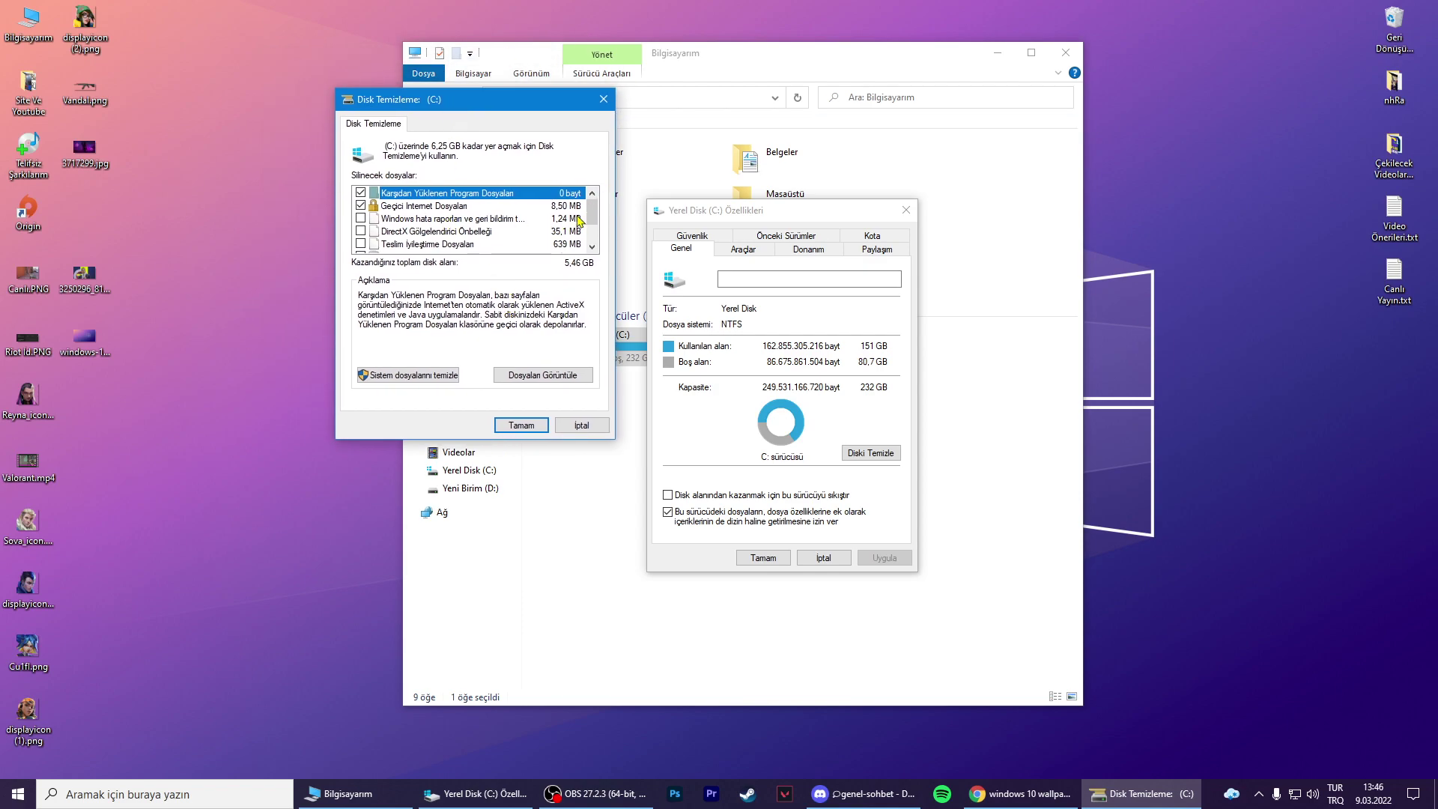
- Exclude Karşıdan Yüklenen Program Dosyaları from the cleanup list and view the description of Geçici Dosyalar
mouse_move(592, 211)
mouse_down()
mouse_move(595, 246)
mouse_move(596, 228)
mouse_up()
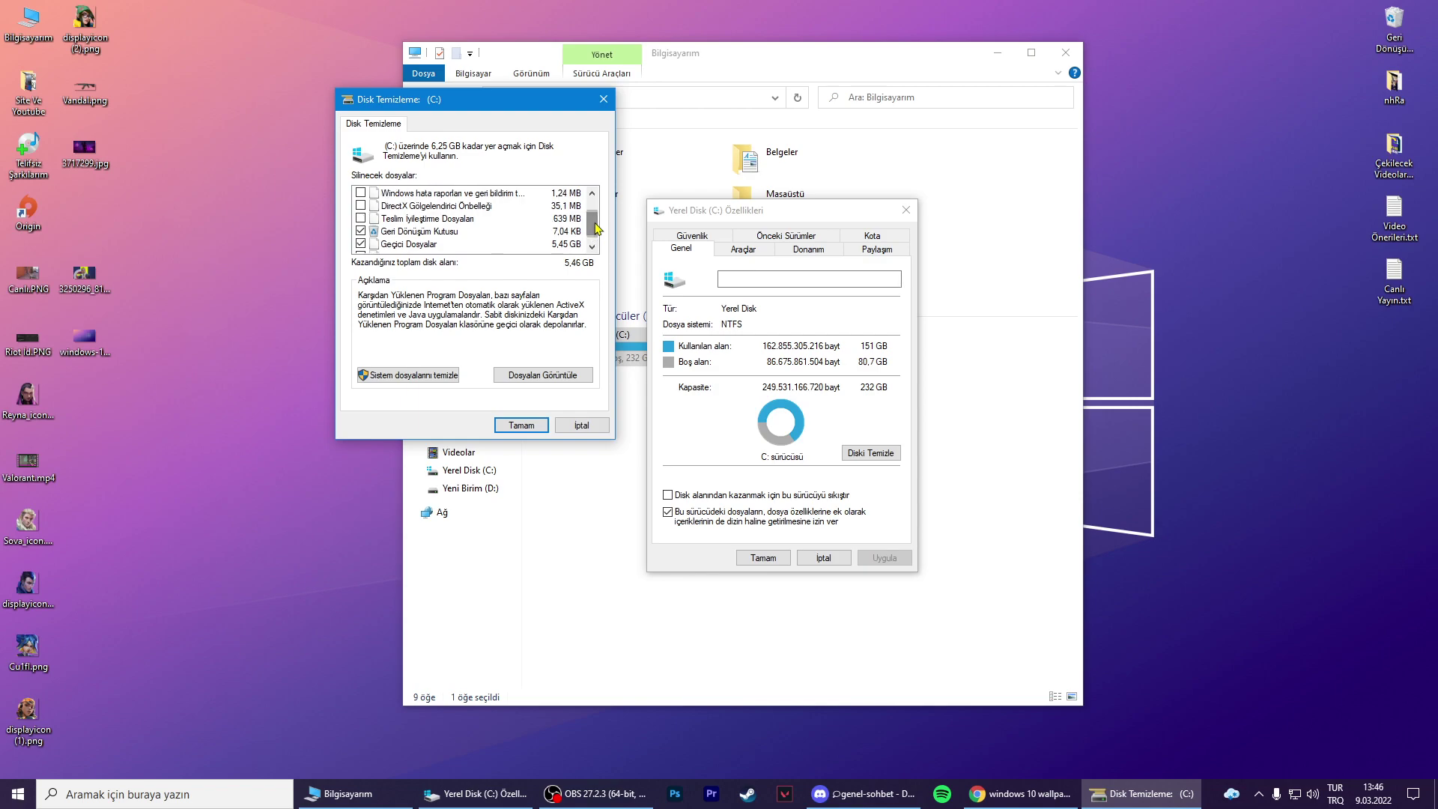
scroll(592, 225, down, 1)
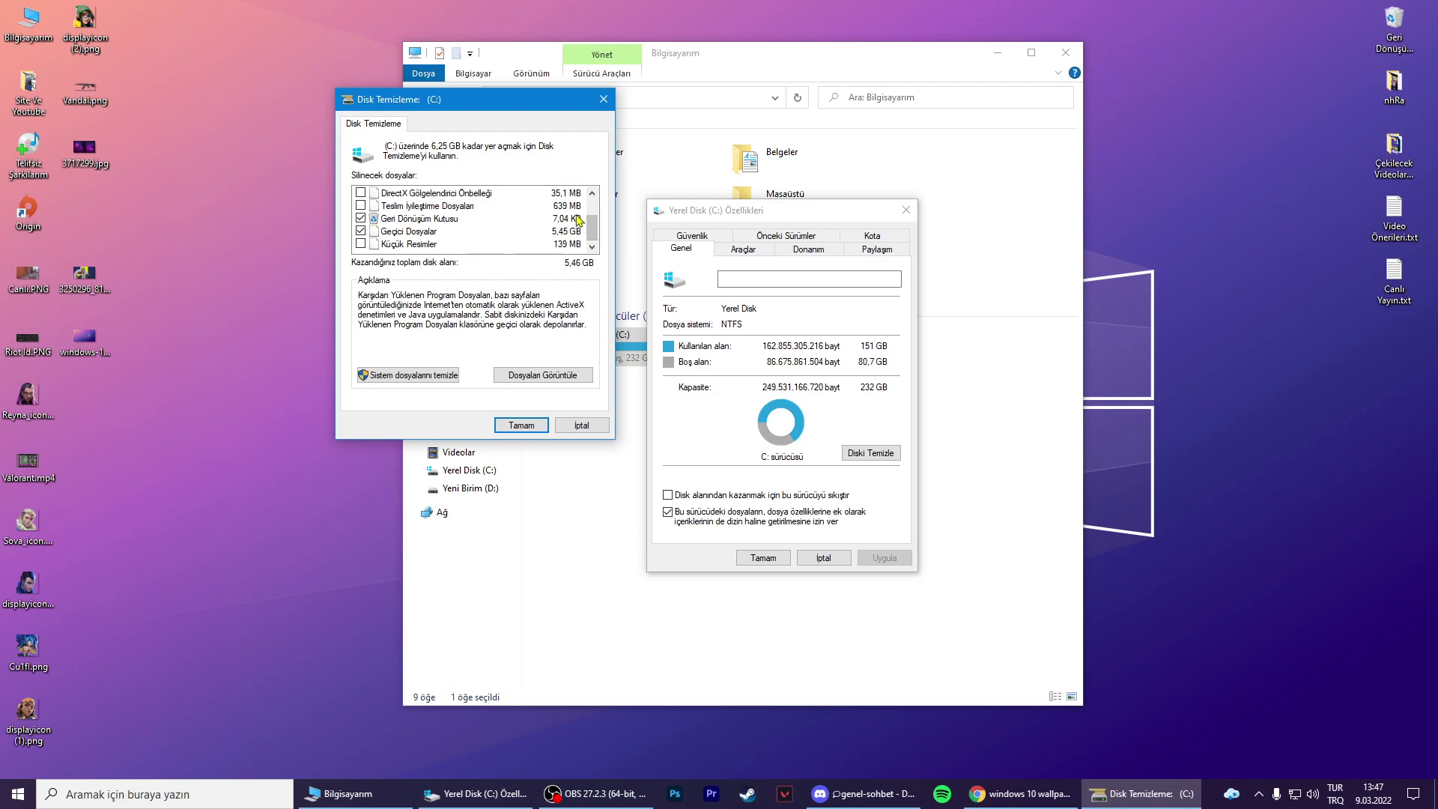
drag(592, 228, 594, 213)
click(360, 192)
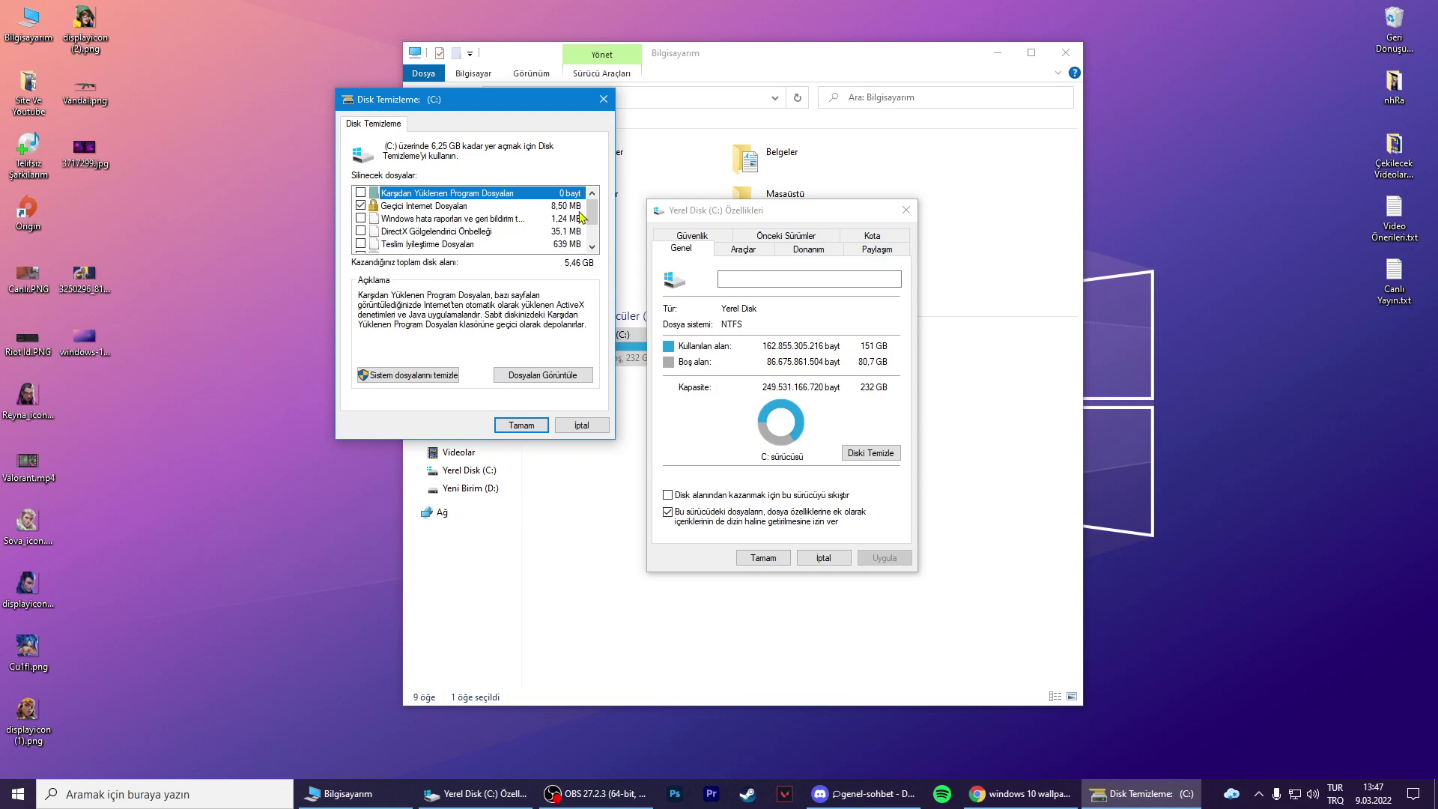
scroll(588, 217, down, 2)
click(421, 244)
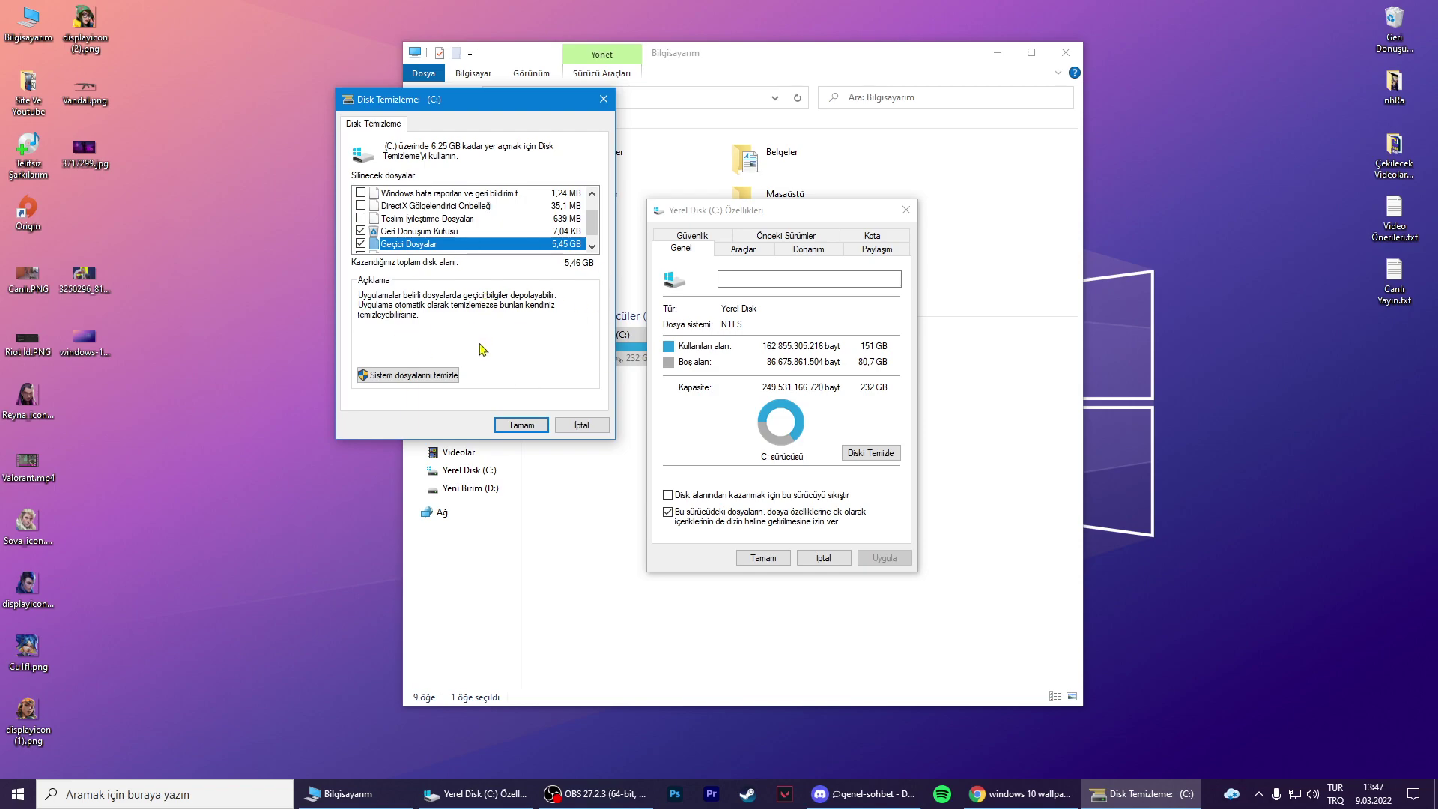
- Rescan drive (C:) in Disk Cleanup with system files included and review the resulting list of deletable files
click(427, 375)
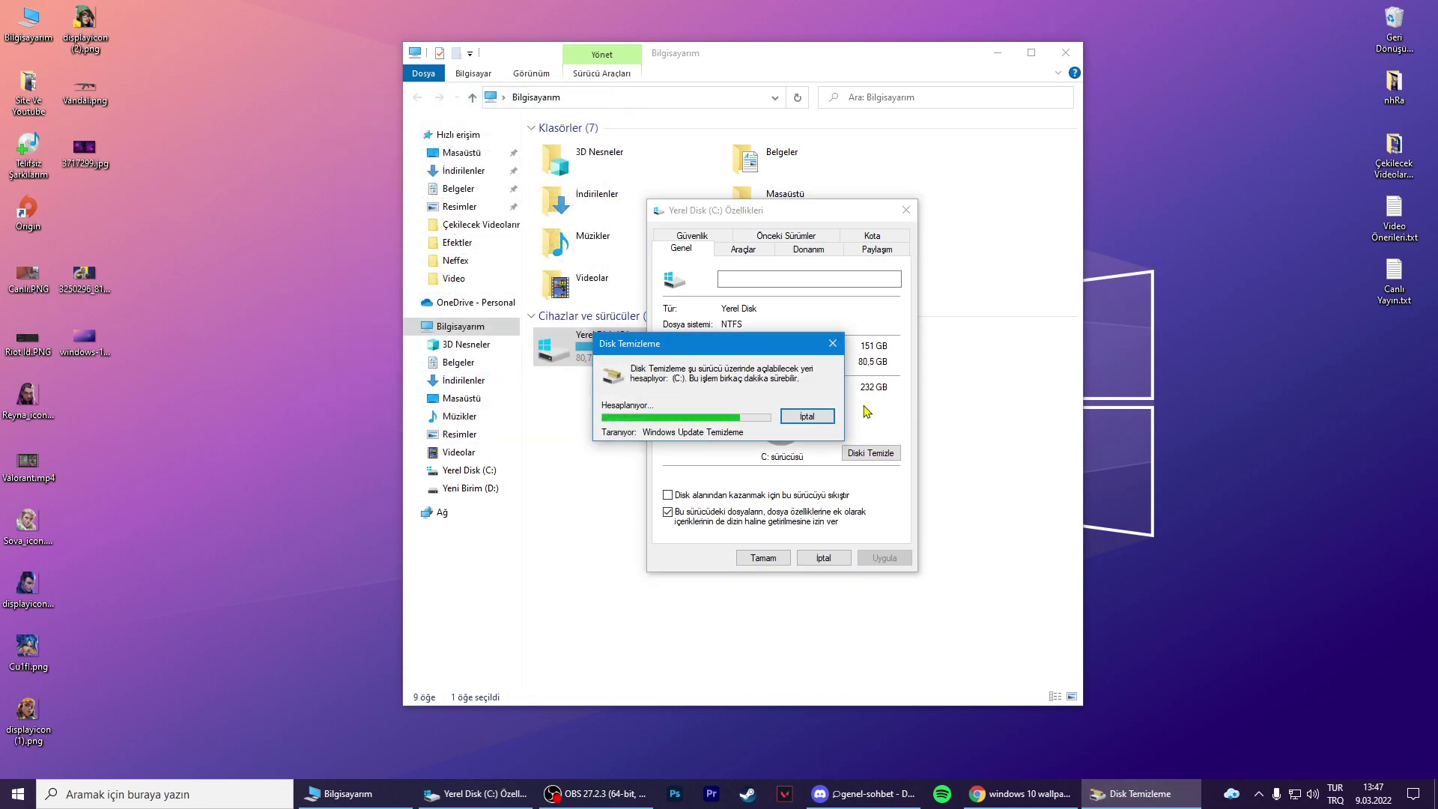
drag(166, 64, 549, 165)
mouse_move(687, 263)
mouse_down()
mouse_move(692, 291)
mouse_move(687, 260)
mouse_up()
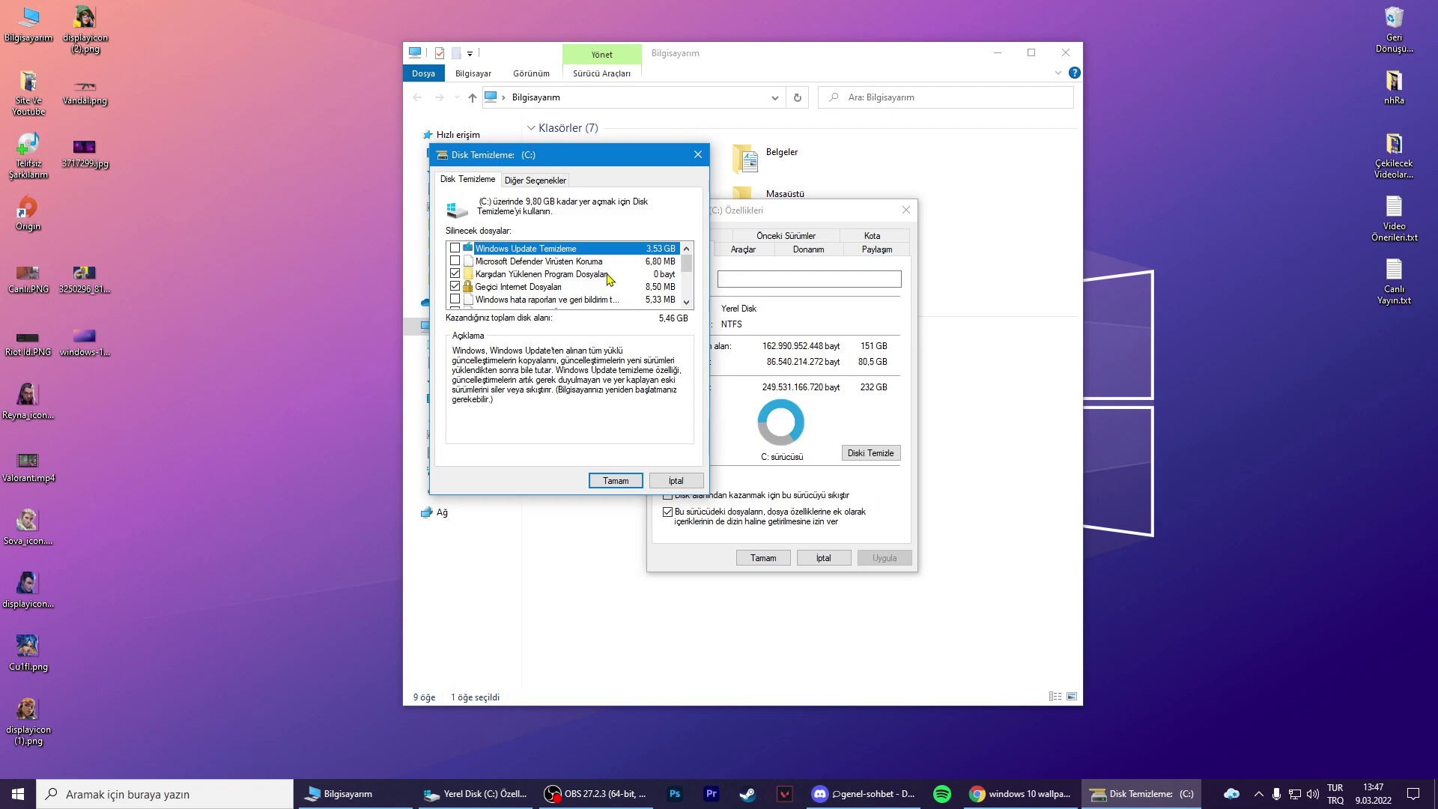
- Permanently delete the preselected cleanup files from (C:) and close the drive's properties
click(628, 480)
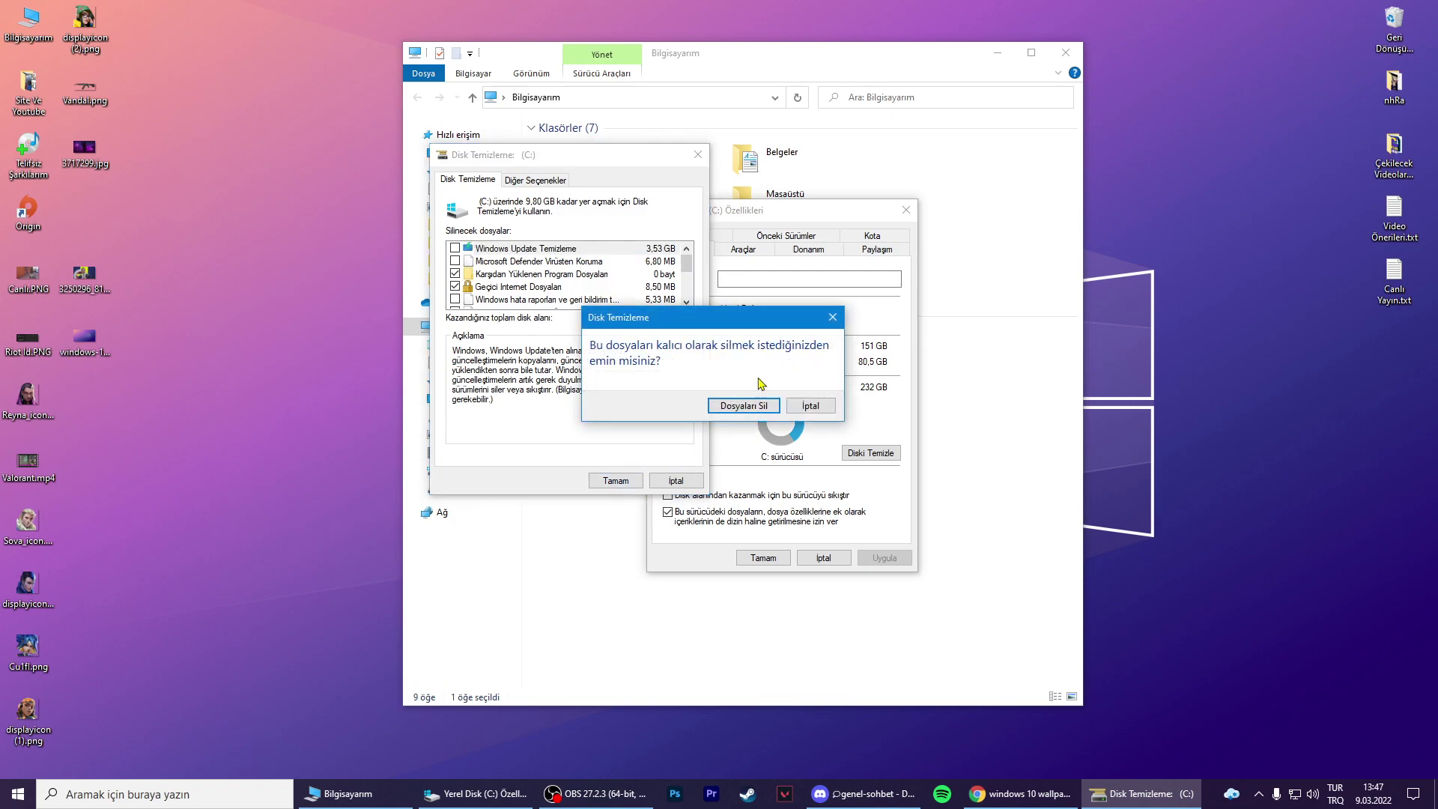
click(755, 407)
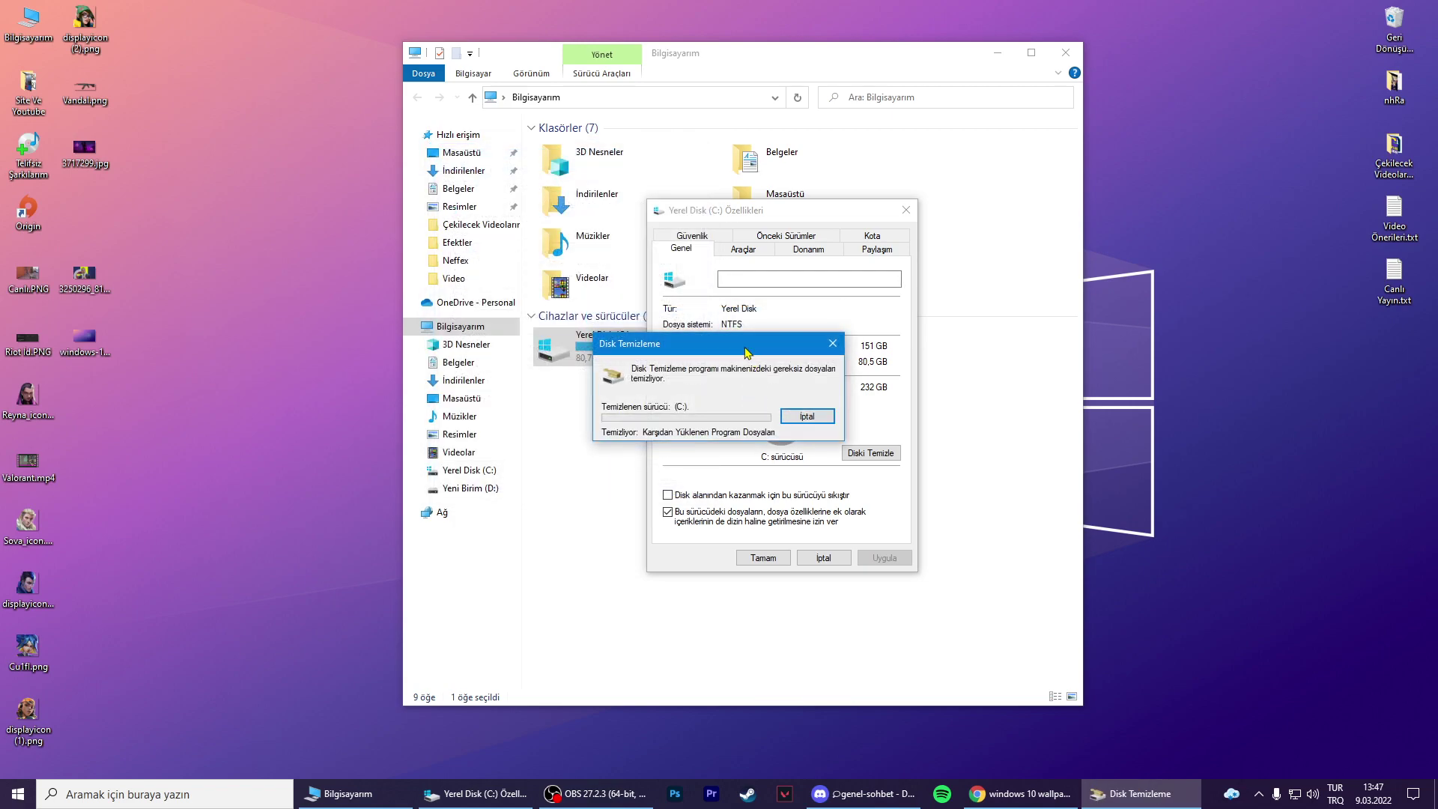
drag(733, 334, 982, 255)
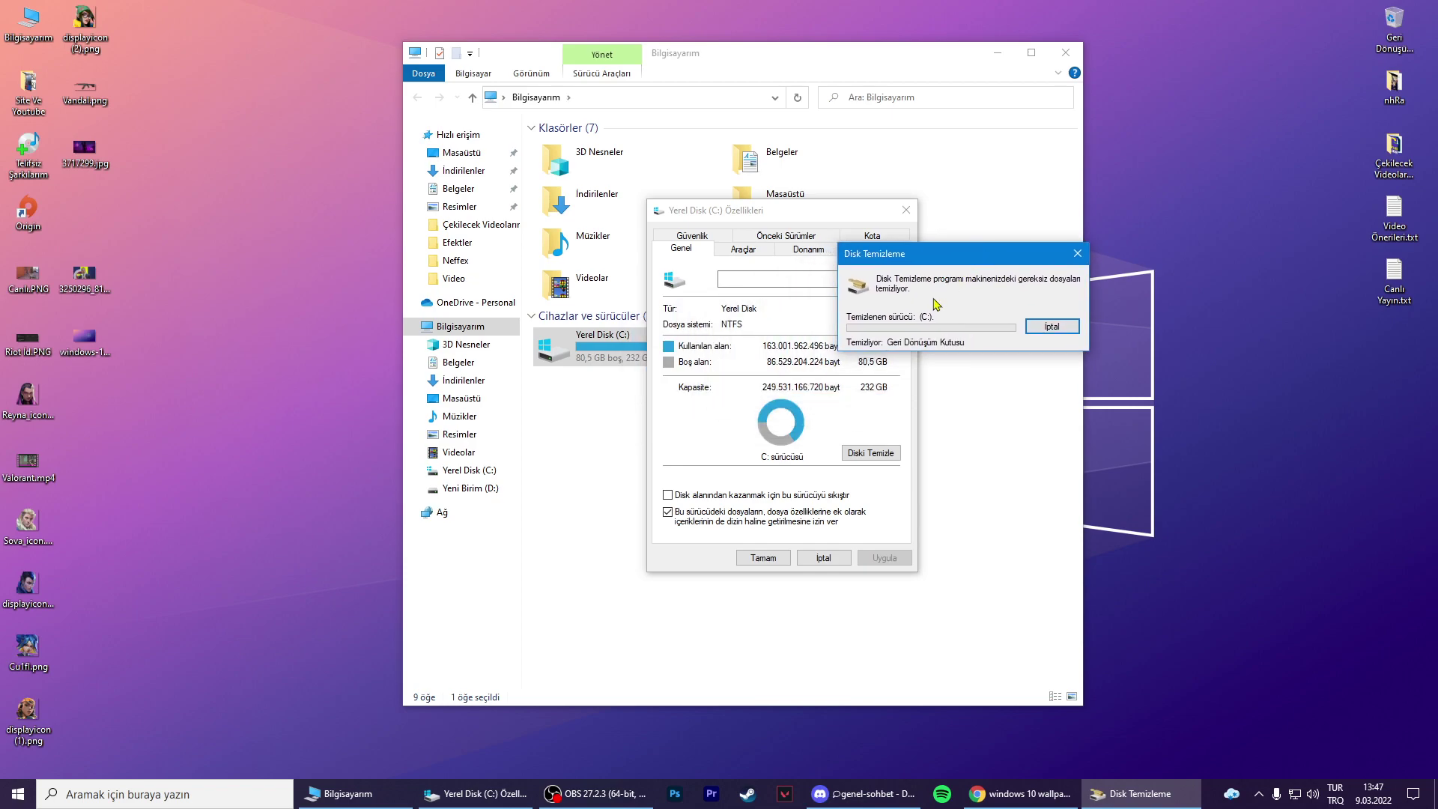
click(758, 558)
click(757, 565)
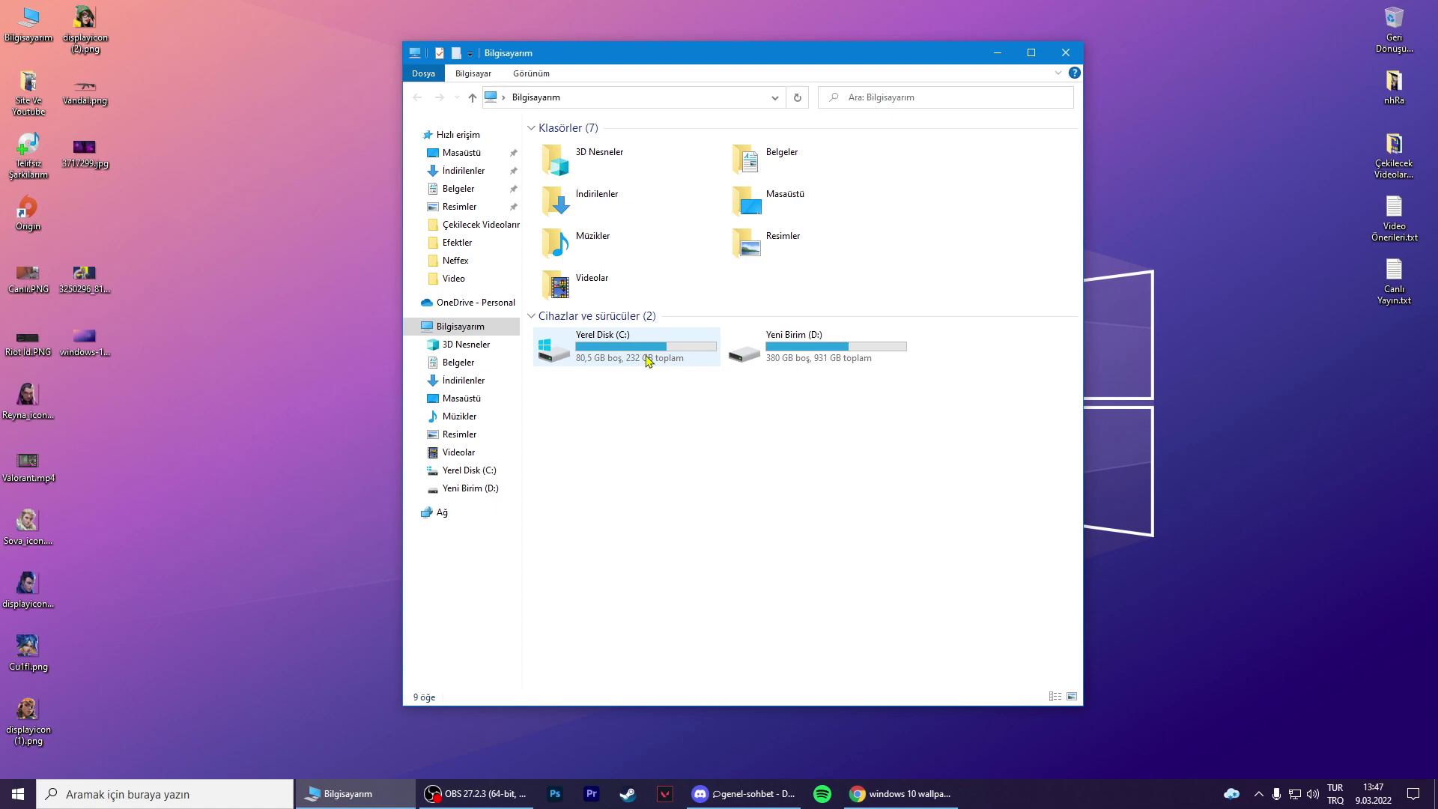
- Look at the contents of Yerel Disk (C:), return to Bilgisayarım and close the window
mouse_move(702, 352)
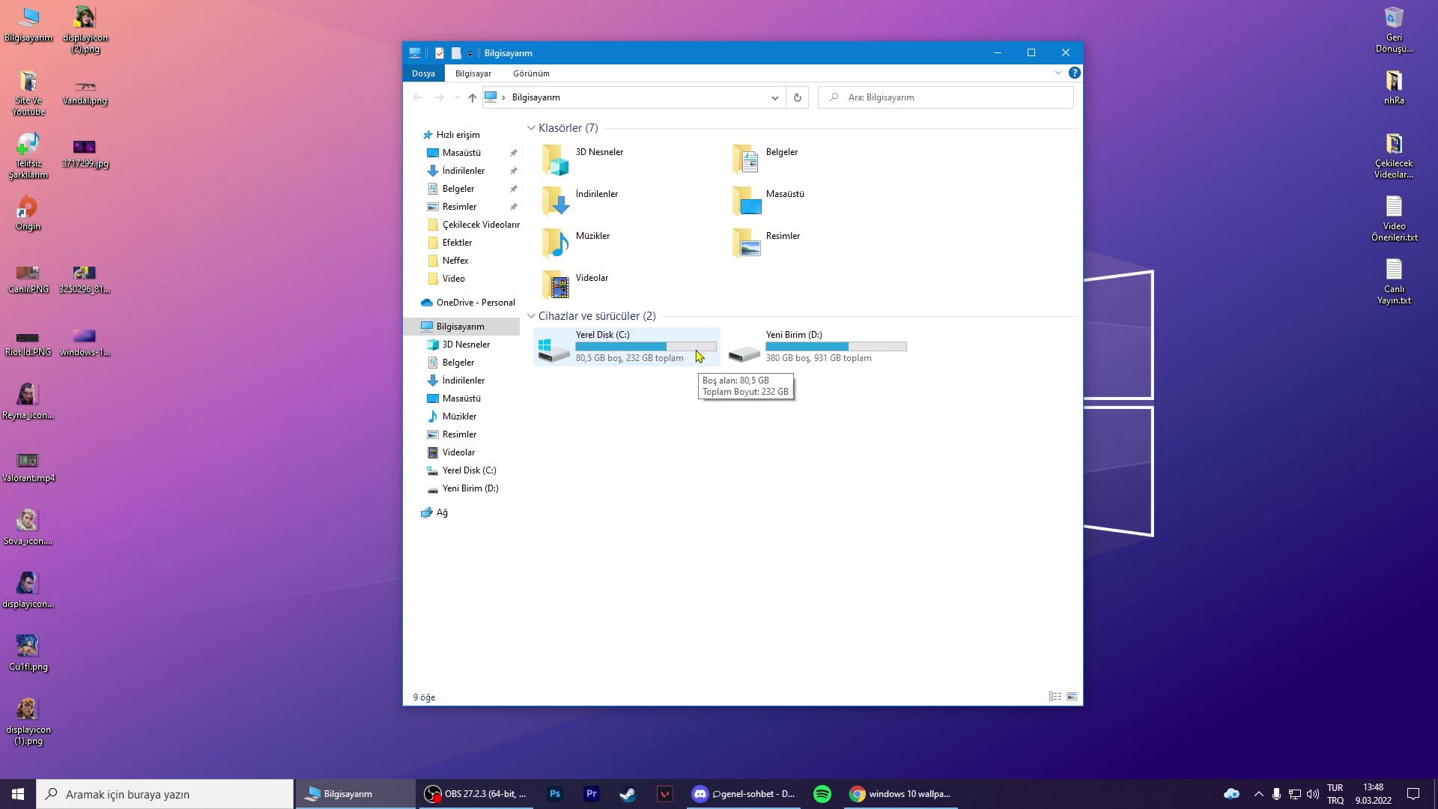
double_click(698, 354)
drag(690, 401, 610, 353)
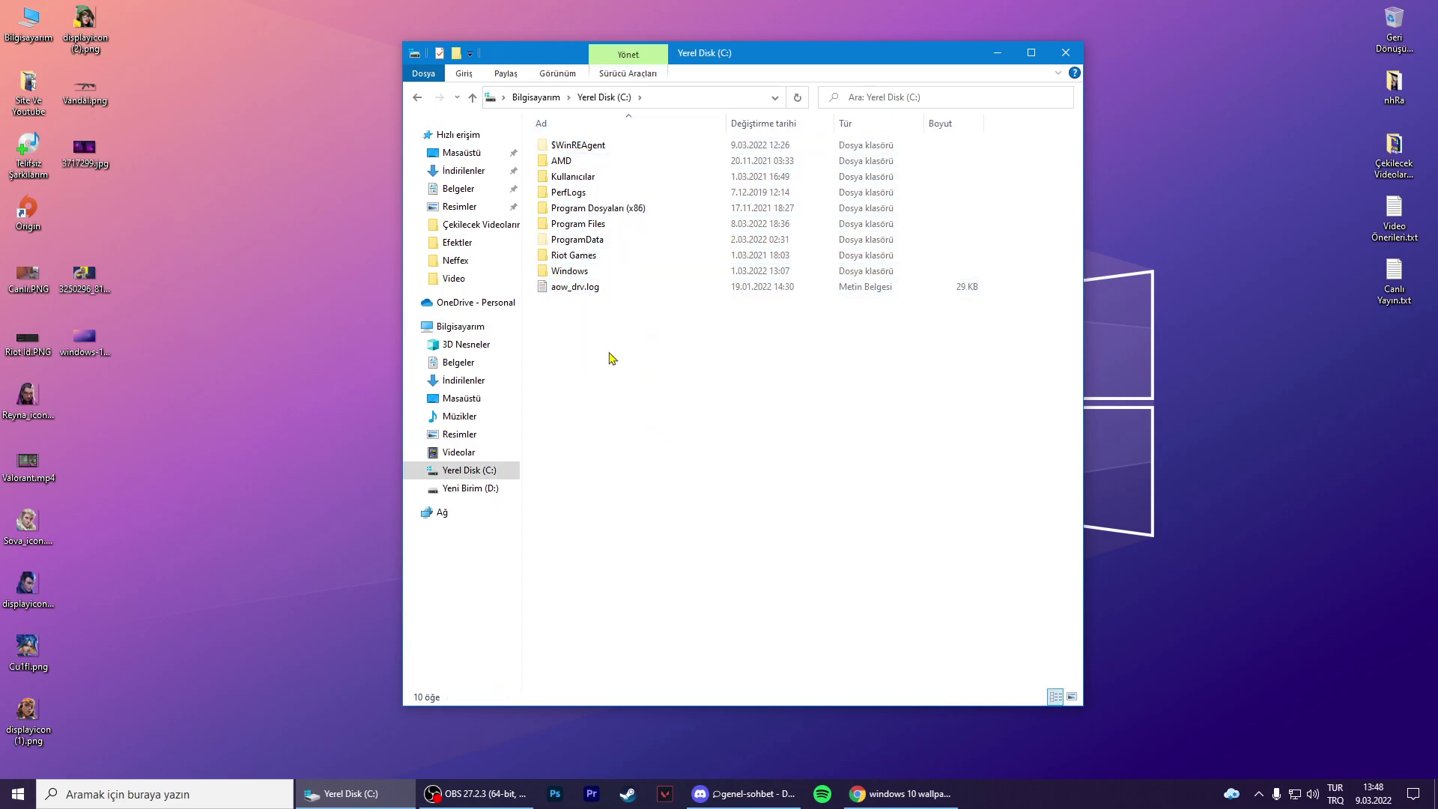
double_click(473, 100)
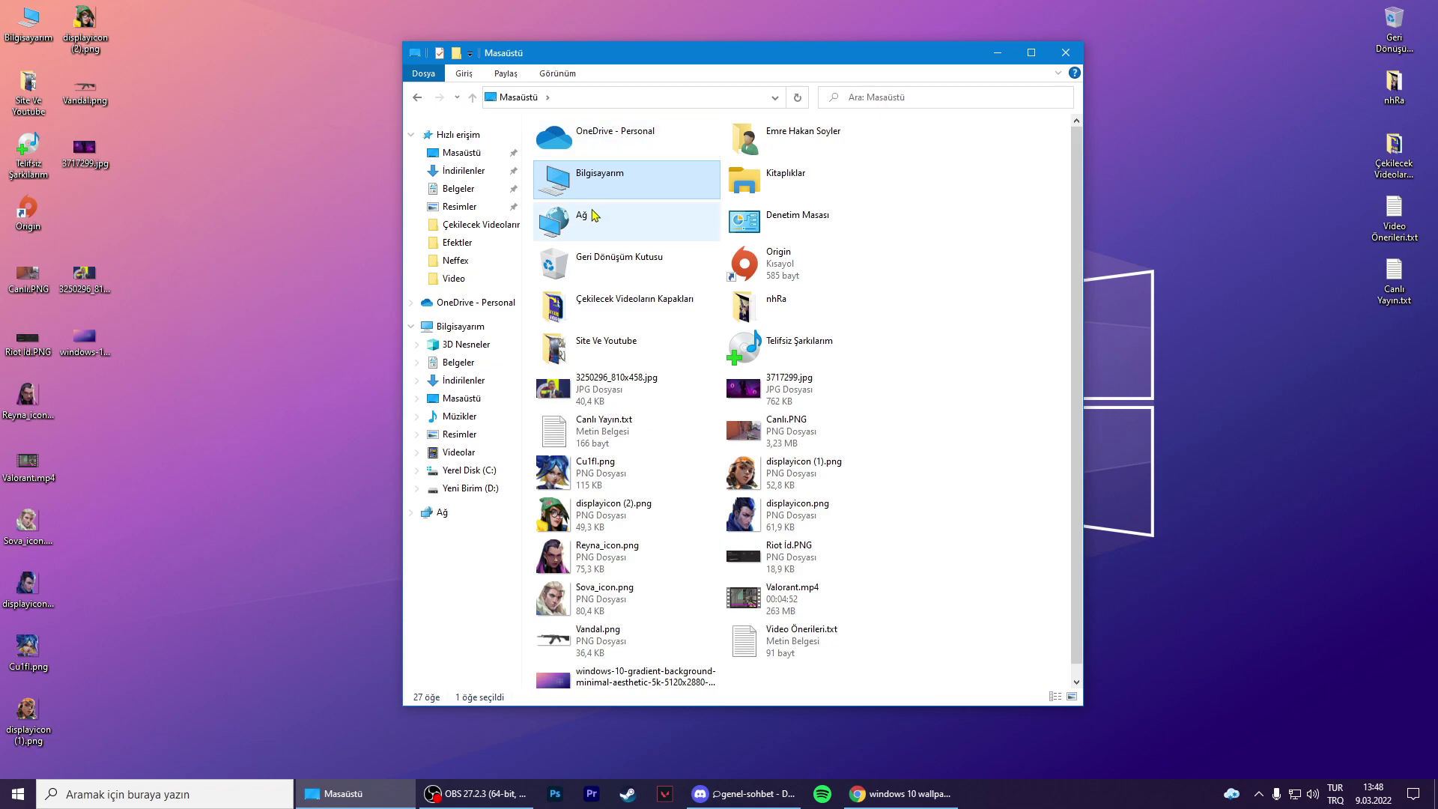
double_click(584, 182)
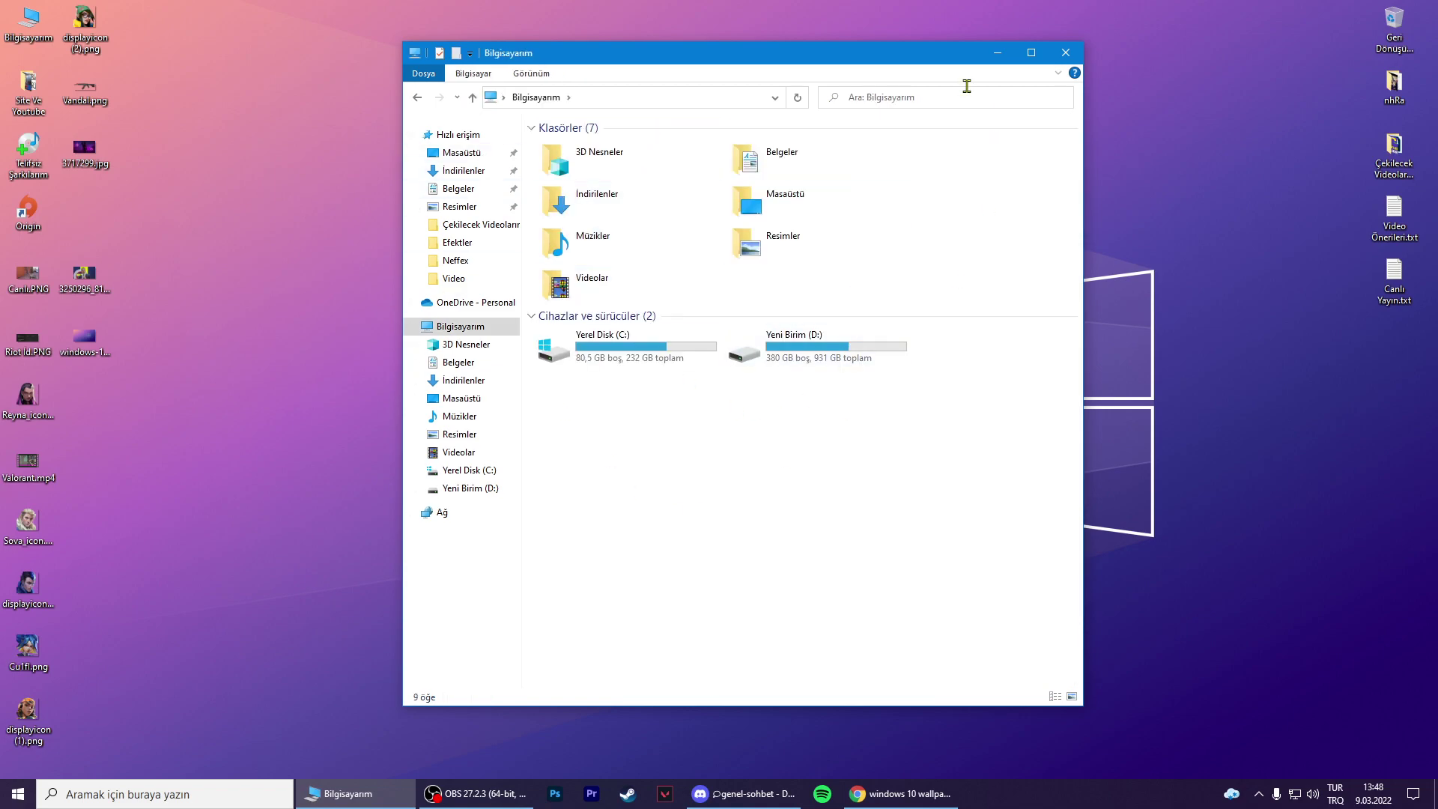
click(1065, 52)
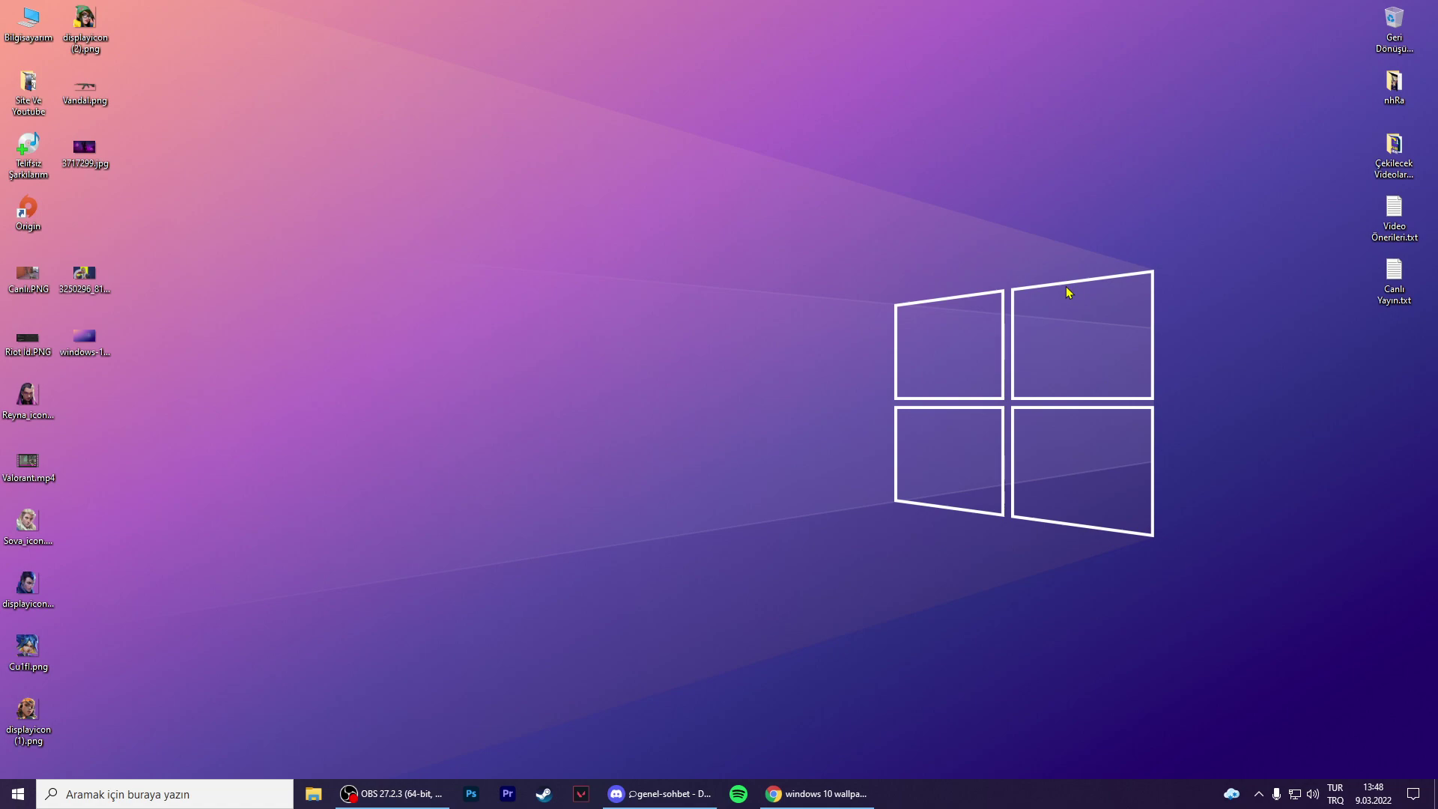
- Delete the image files and Valorant.mp4 below Origin in the first column of desktop icons
drag(103, 729, 19, 249)
key(Delete)
key(Delete)
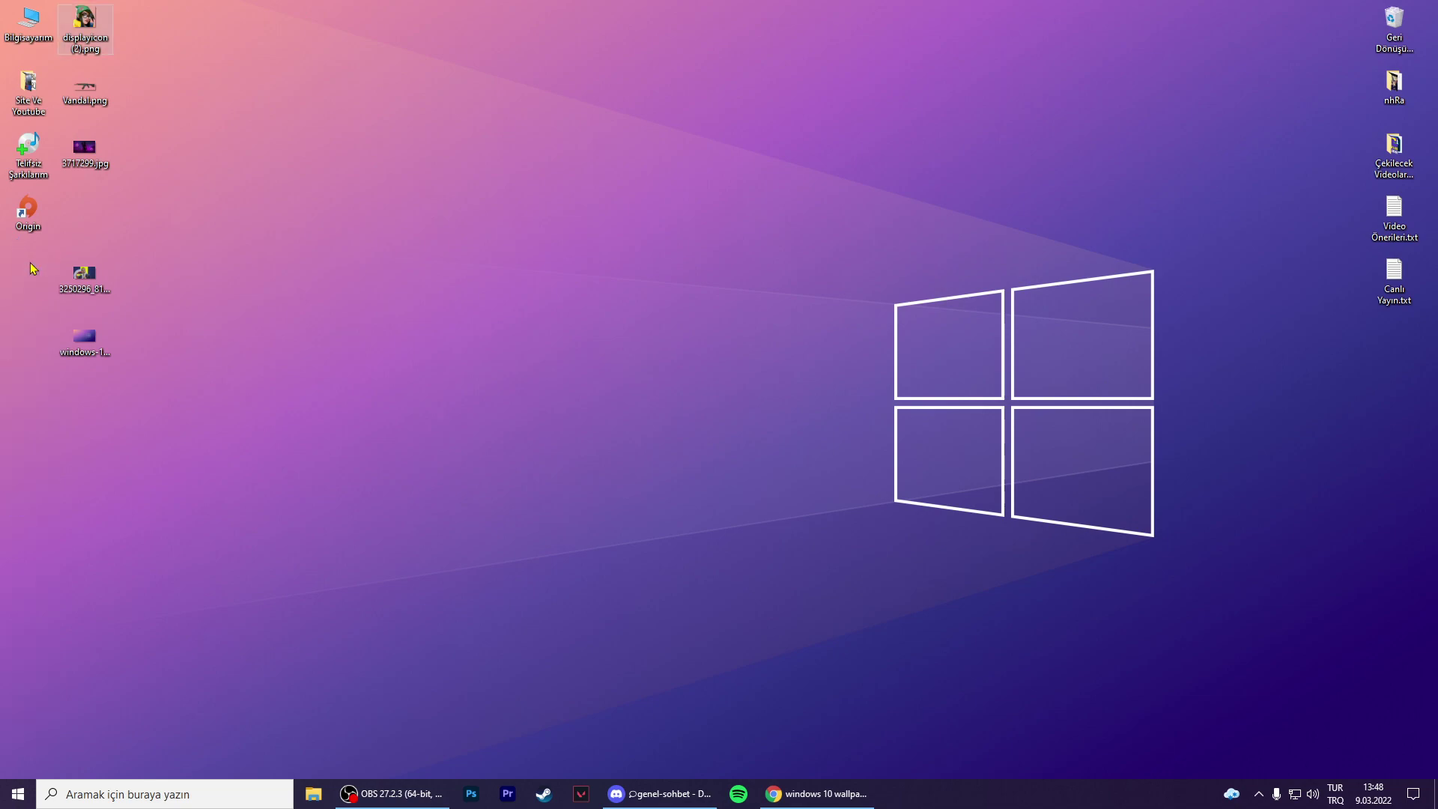
- Delete displayicon (2).png and Vandal.png from the desktop
mouse_move(93, 346)
mouse_down()
mouse_move(146, 375)
mouse_move(75, 330)
mouse_up()
drag(258, 369, 35, 274)
drag(229, 295, 59, 7)
drag(142, 514, 93, 98)
drag(162, 39, 79, 468)
key(Delete)
- Arrange the three remaining image files directly beneath Origin in the first desktop icon column
click(130, 334)
drag(26, 339, 22, 279)
drag(27, 462, 26, 587)
drag(27, 588, 27, 338)
drag(27, 526, 30, 404)
click(269, 492)
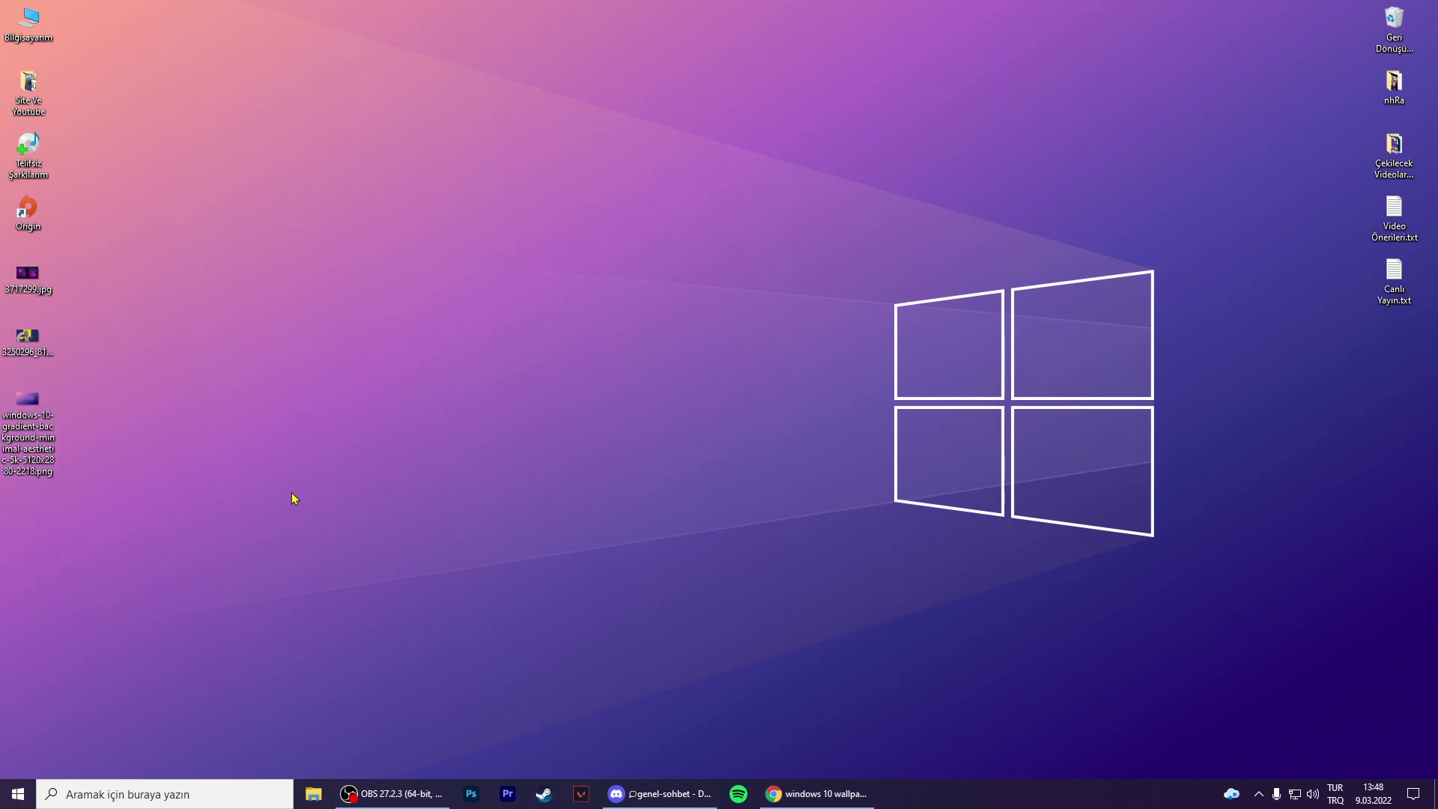
click(96, 800)
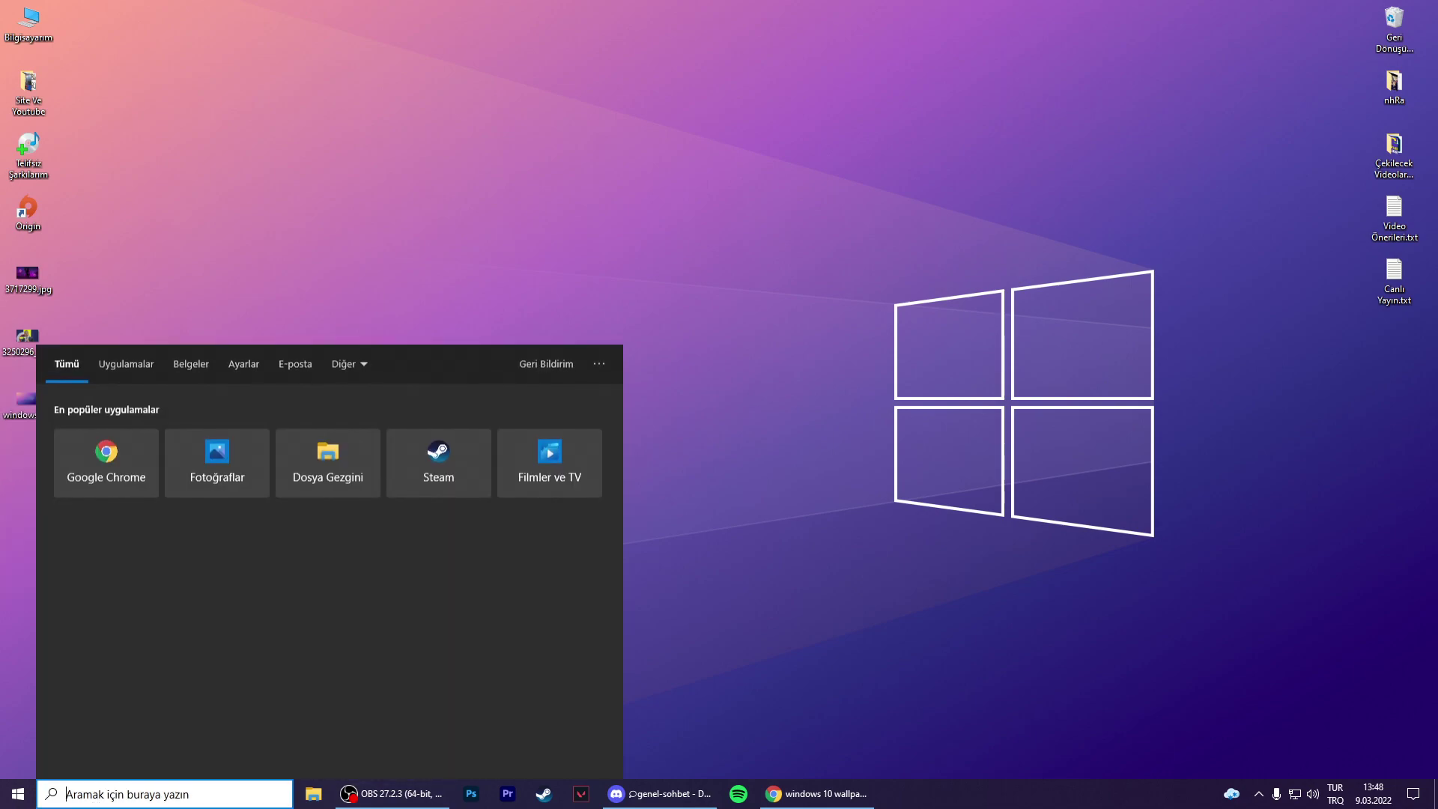
text(çalıştır)
key(Return)
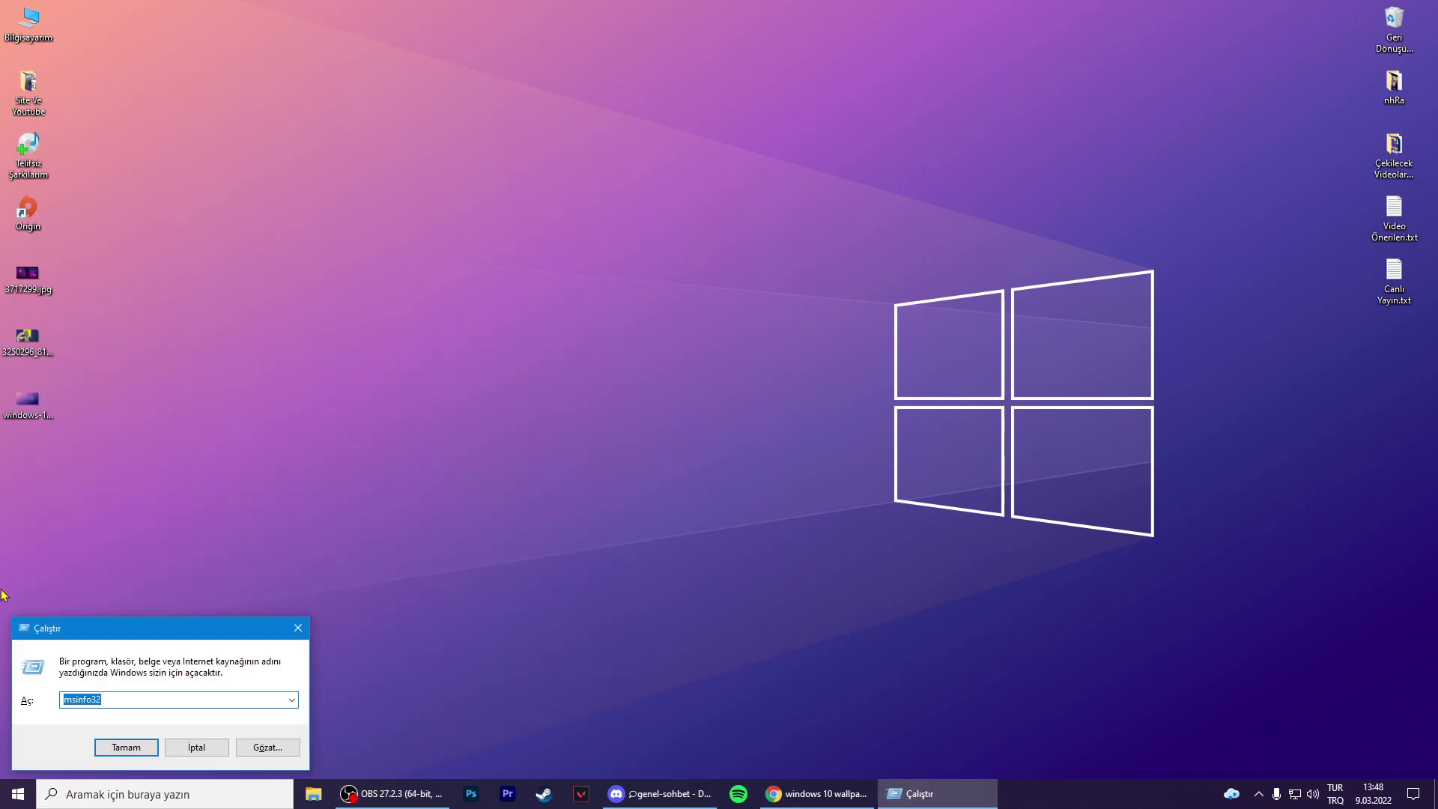
click(294, 630)
- Open the Windows Temp folder with the Run command temp
key(super+r)
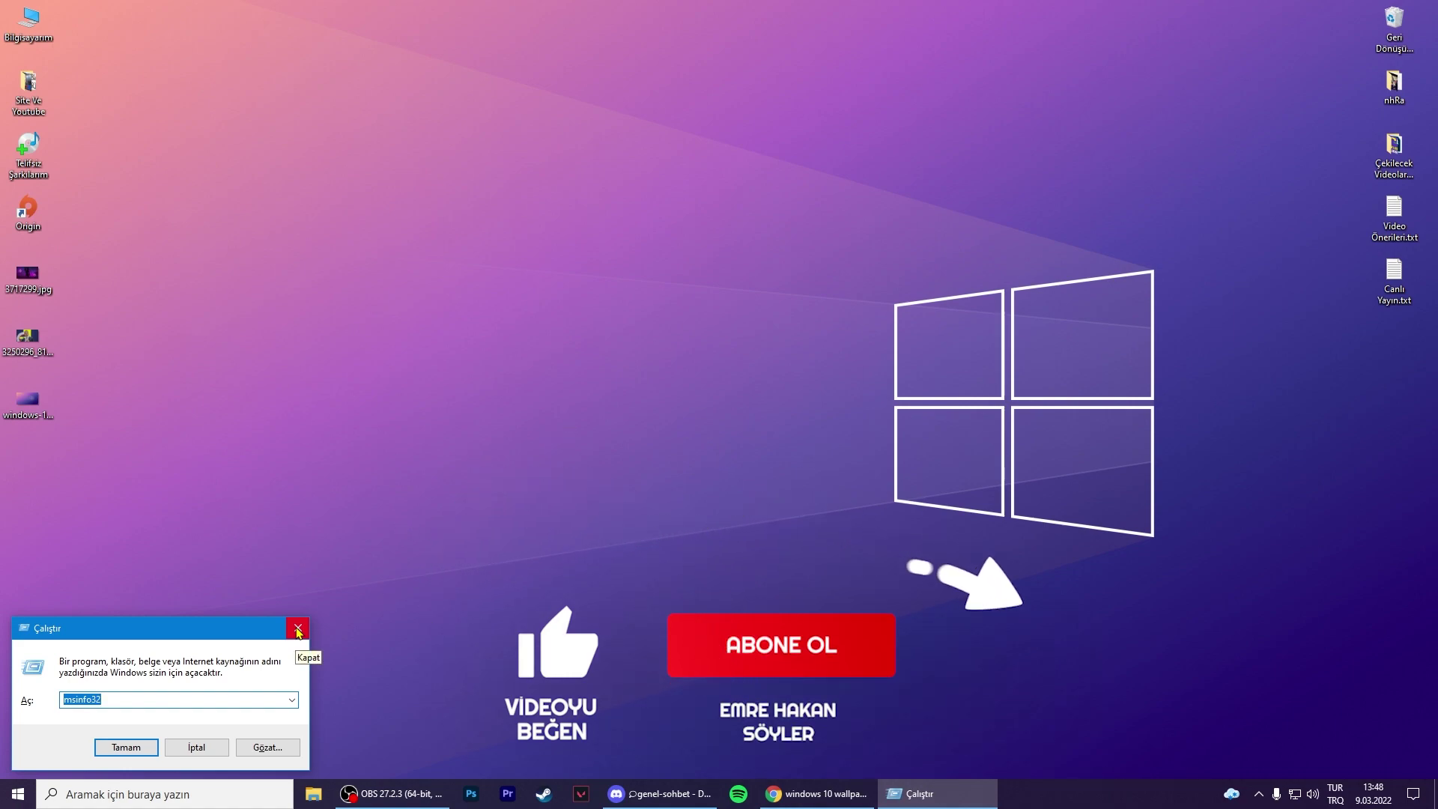
text(temp)
key(Return)
- Delete all items in the Windows Temp folder, cancel for the folder that denies access, and close the window
drag(678, 513, 636, 188)
right_click(631, 193)
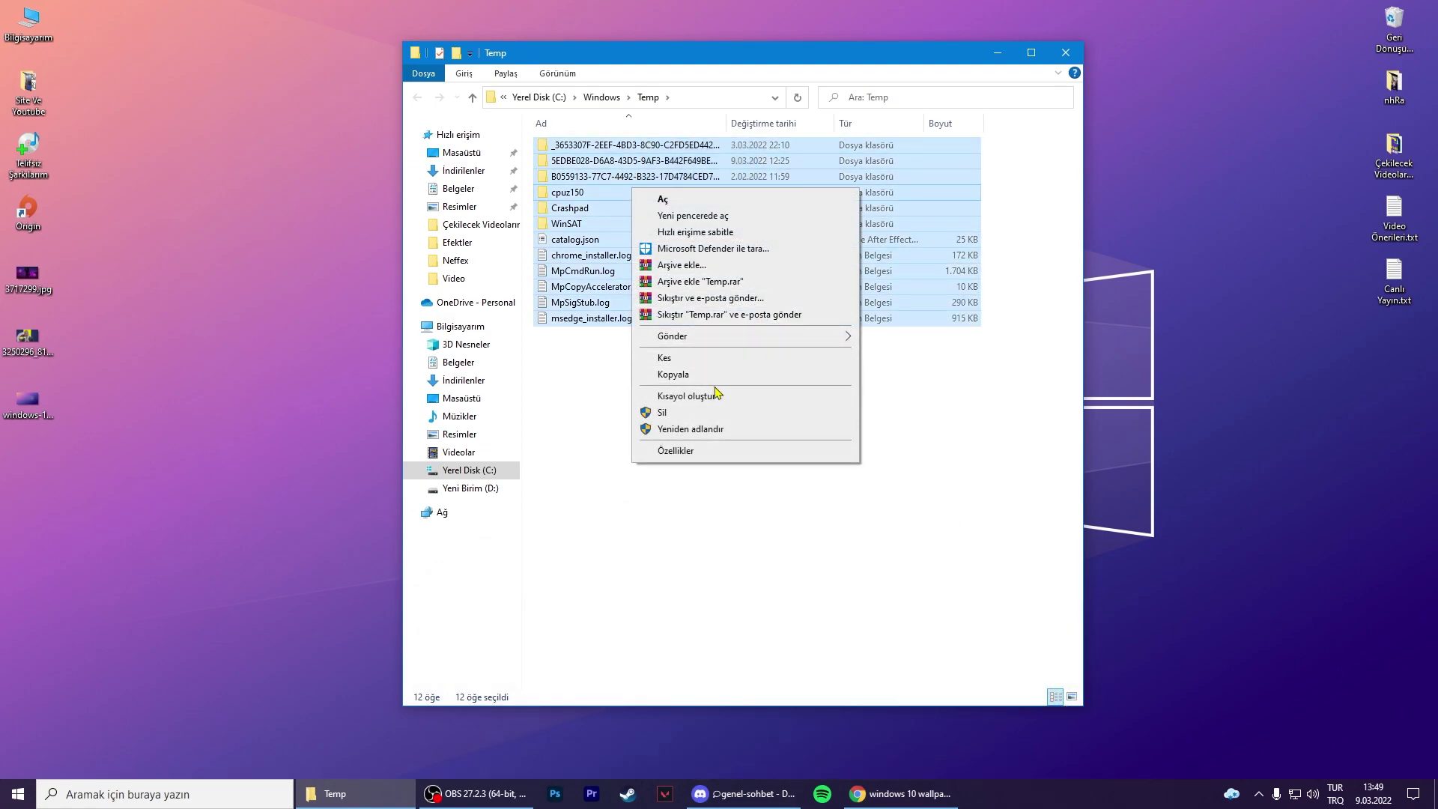
click(715, 412)
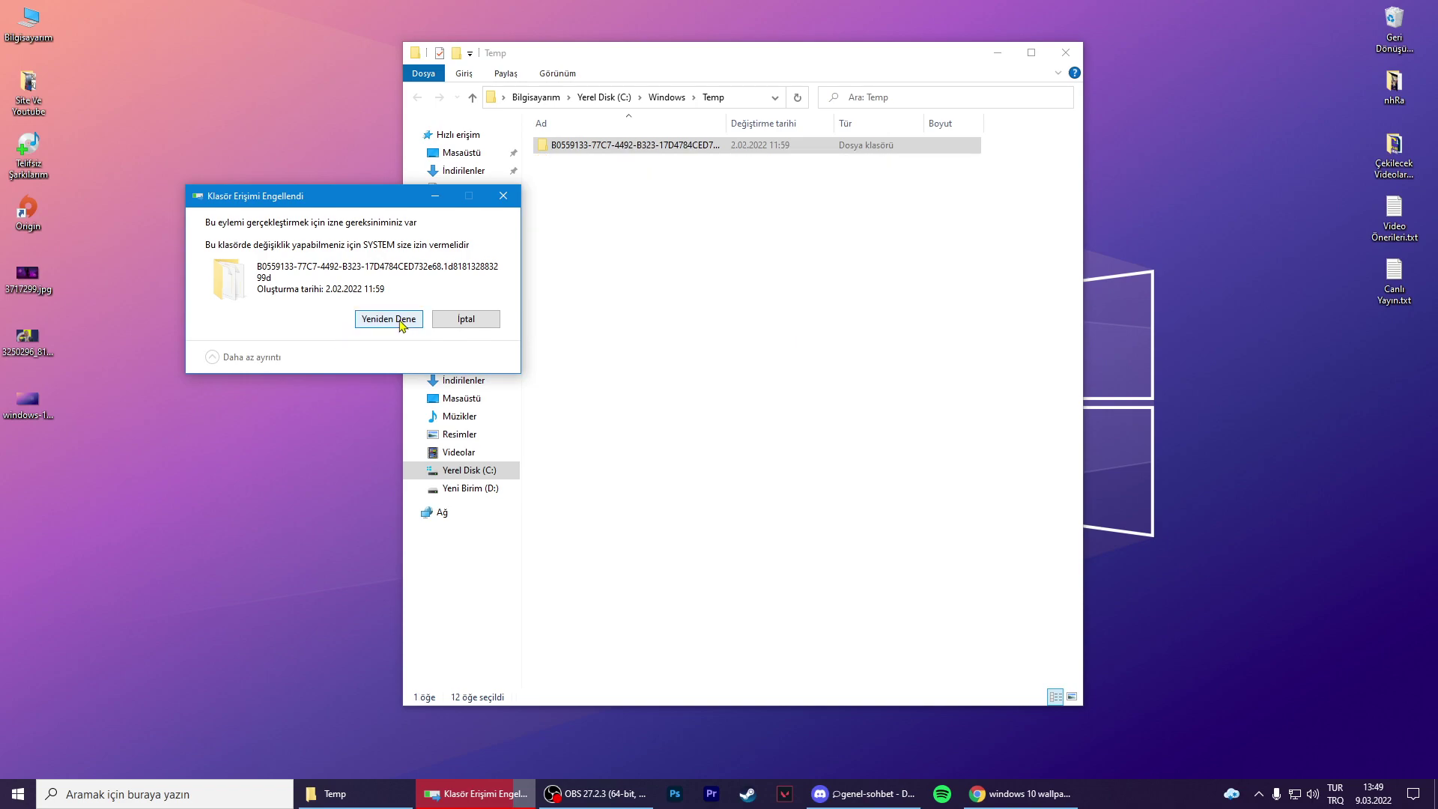
click(487, 320)
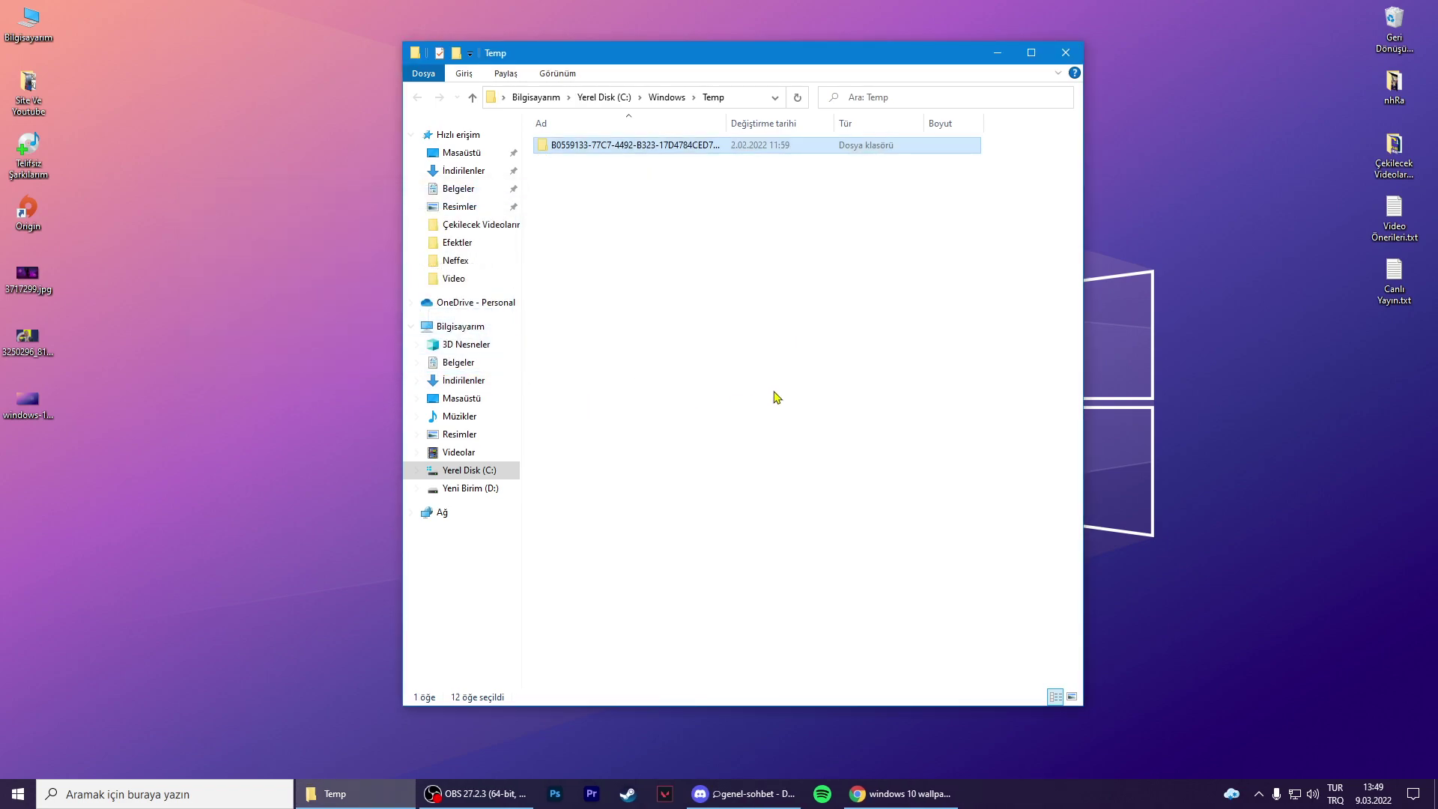
click(724, 359)
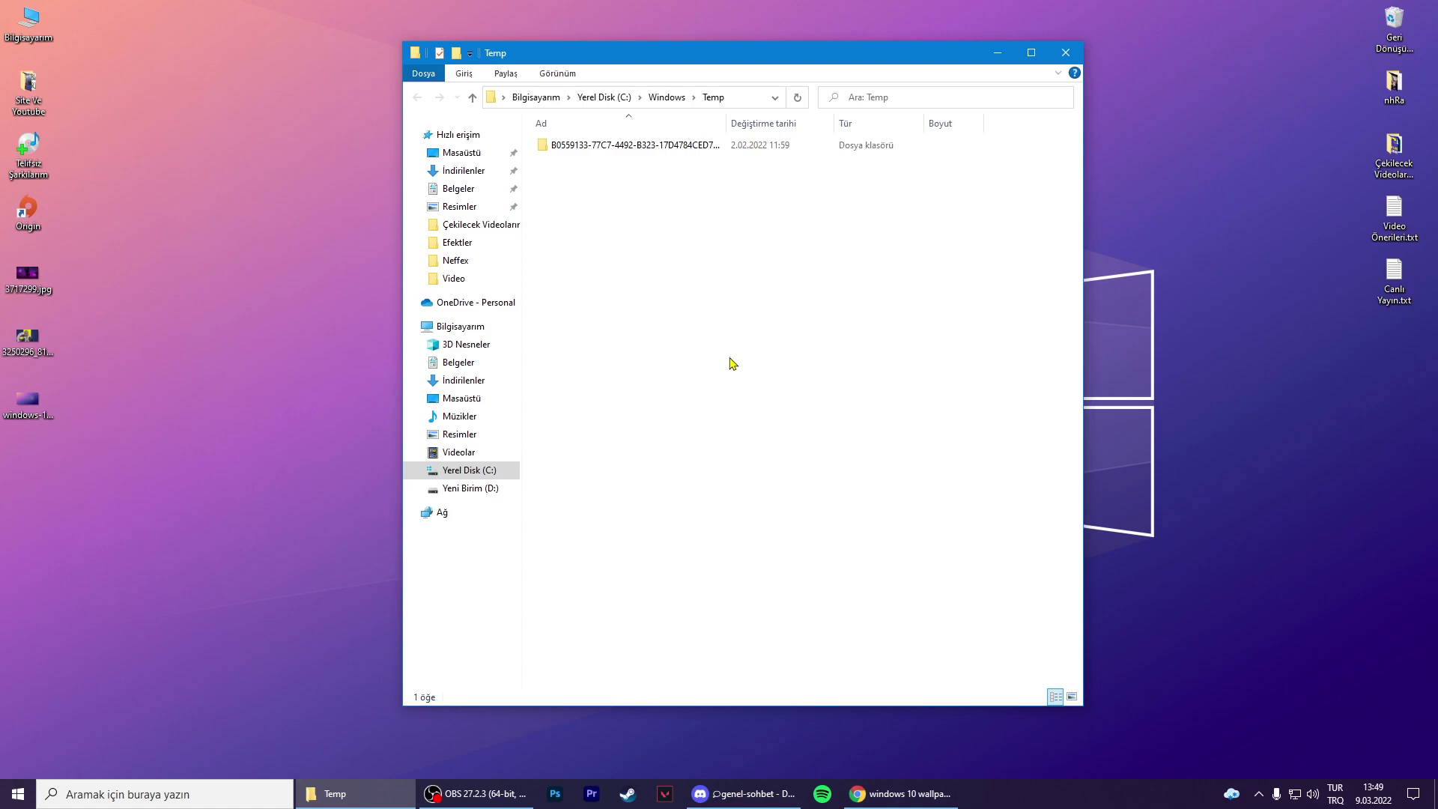
click(1065, 52)
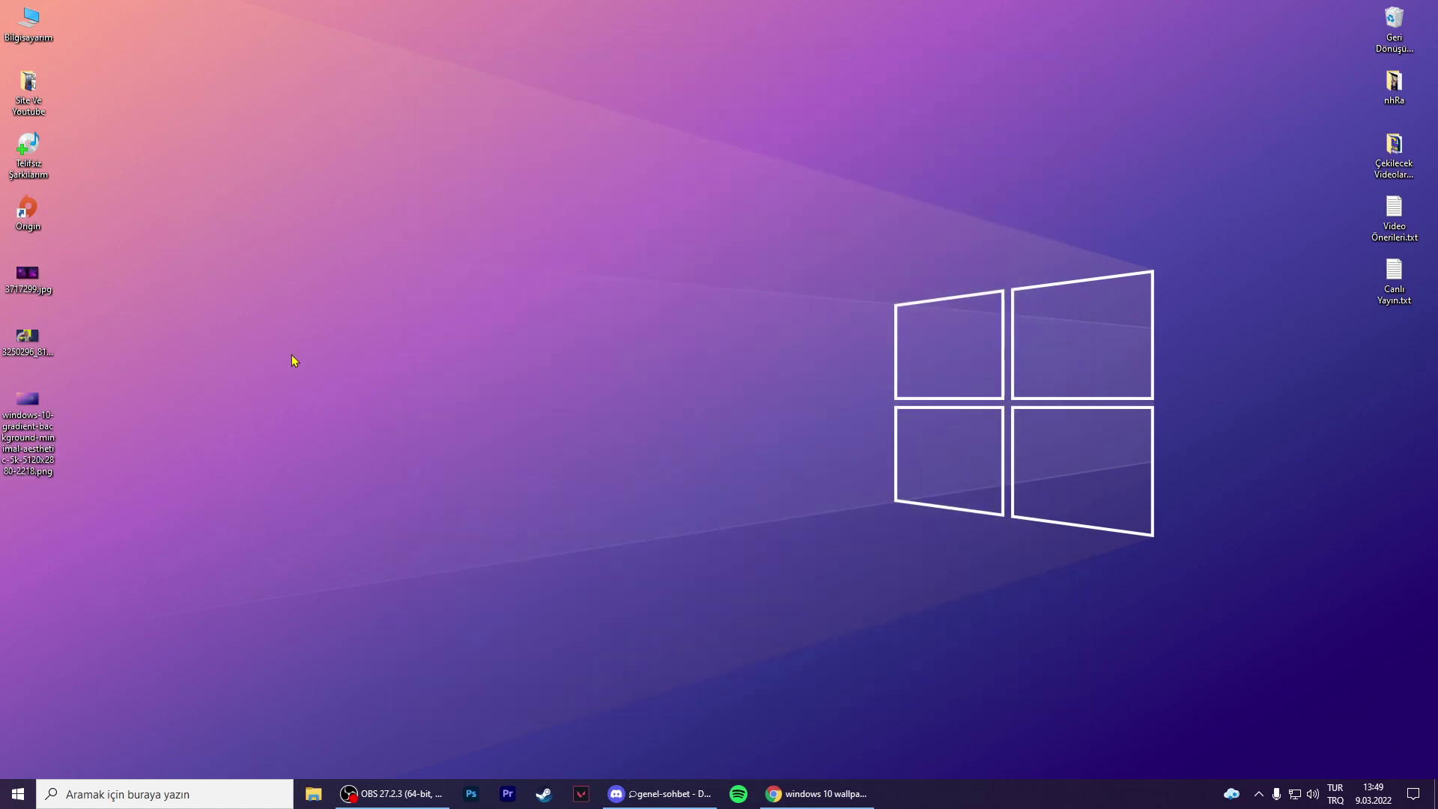
click(198, 794)
text(ss)
key(BackSpace)
key(BackSpace)
click(756, 656)
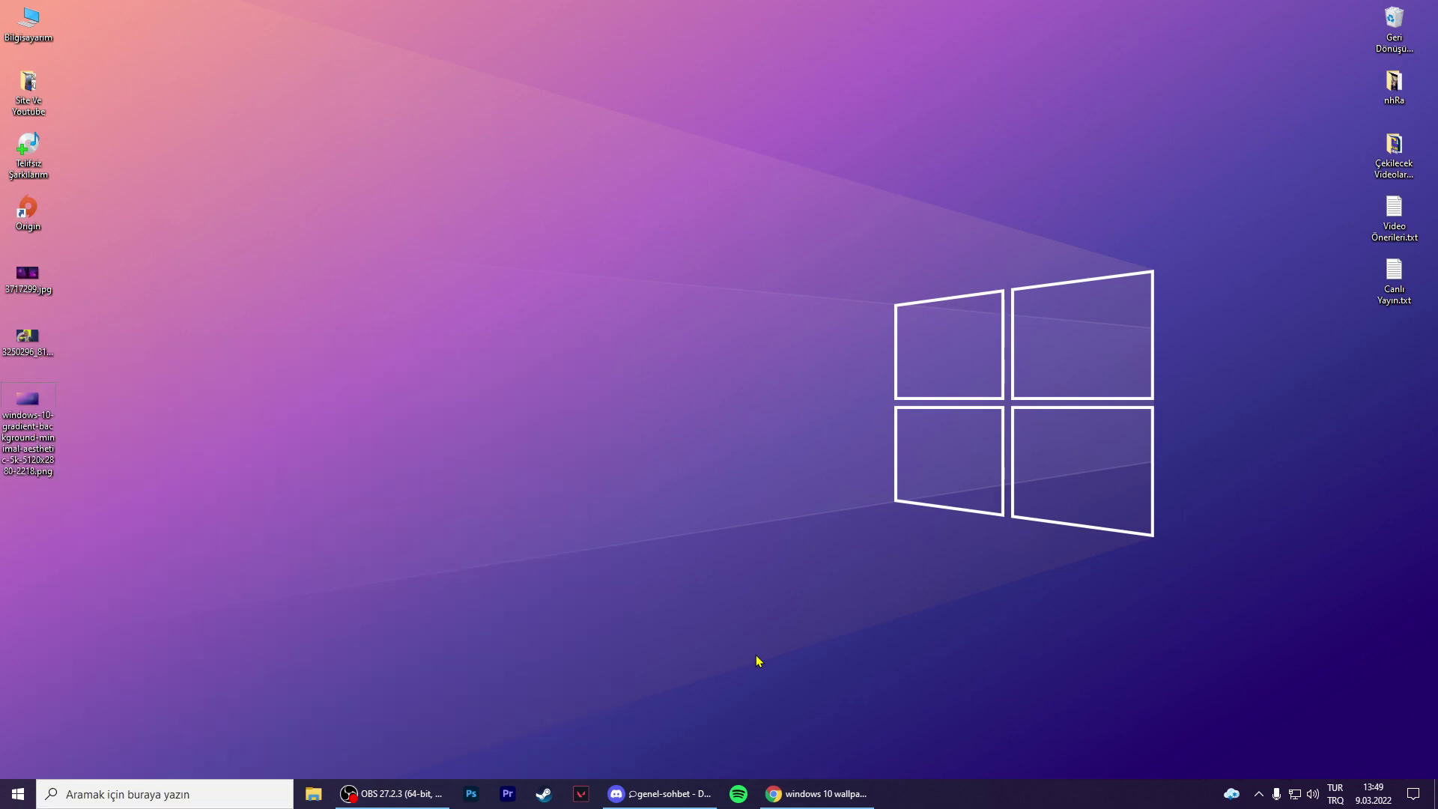
- Open the user's local Temp folder with the Run command %temp%
key(super+r)
key(BackSpace)
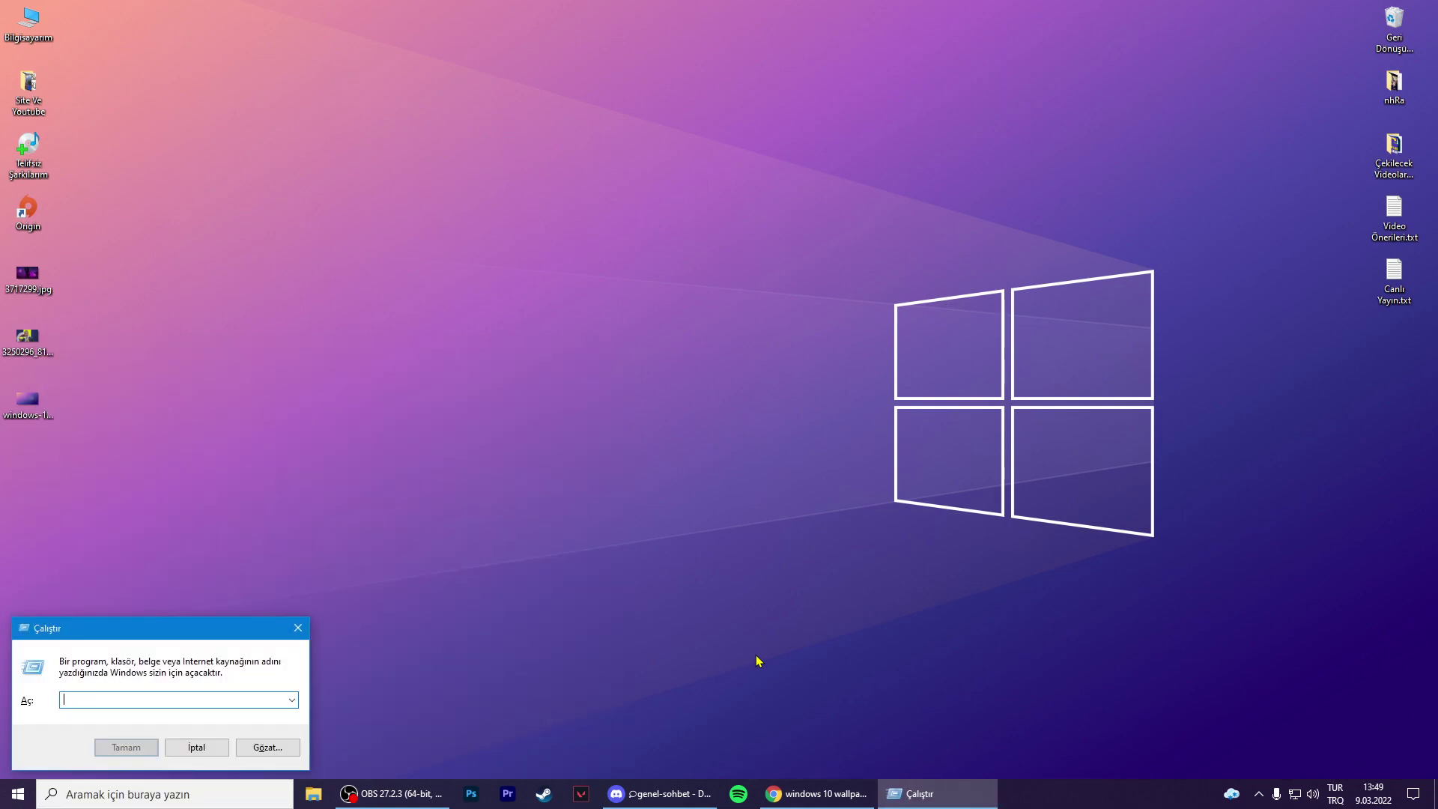
text(%temp%)
click(123, 748)
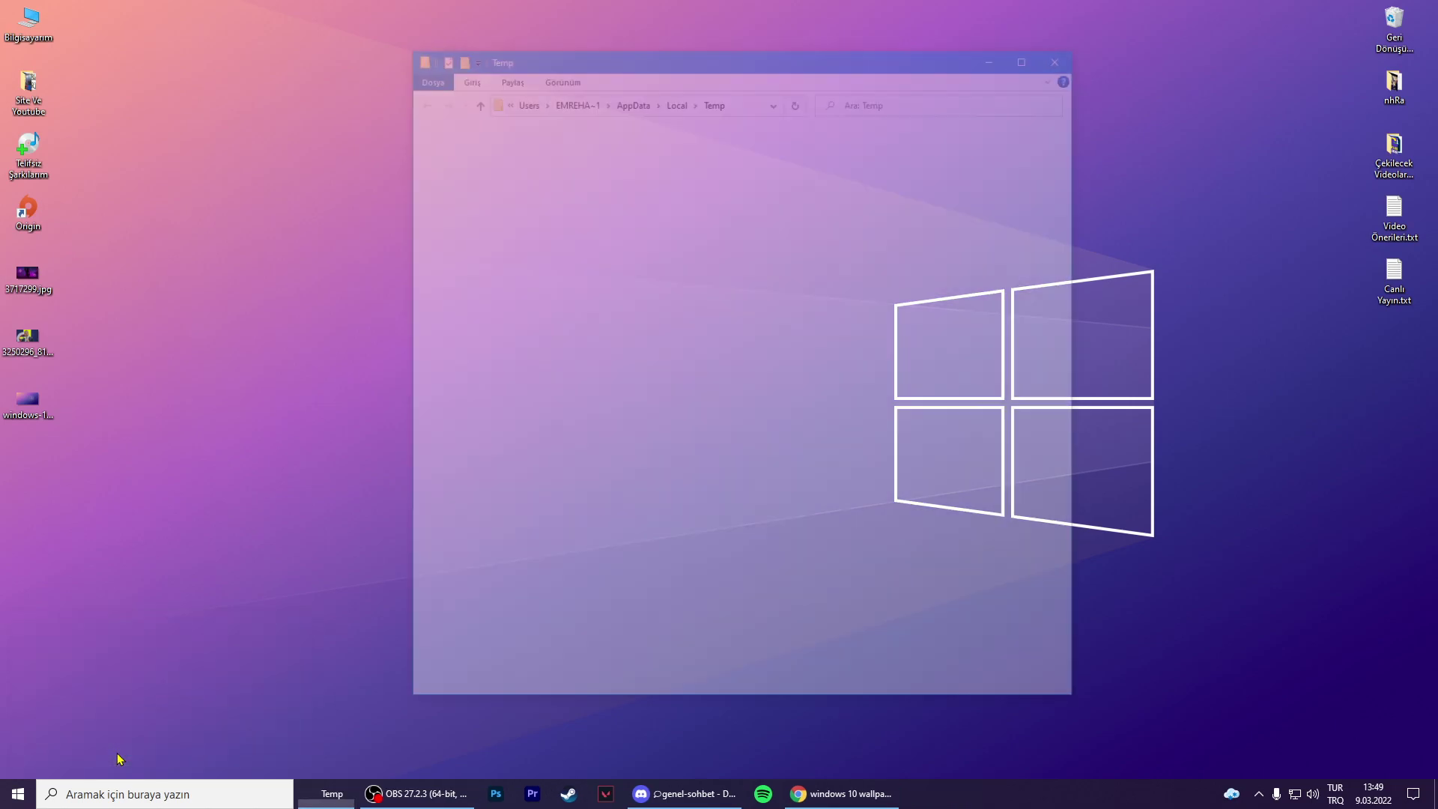
- Select all items in the user's Temp folder and view their combined properties
scroll(860, 362, down, 4)
drag(1076, 149, 1086, 579)
key(ctrl+a)
scroll(929, 666, down, 7)
right_click(929, 668)
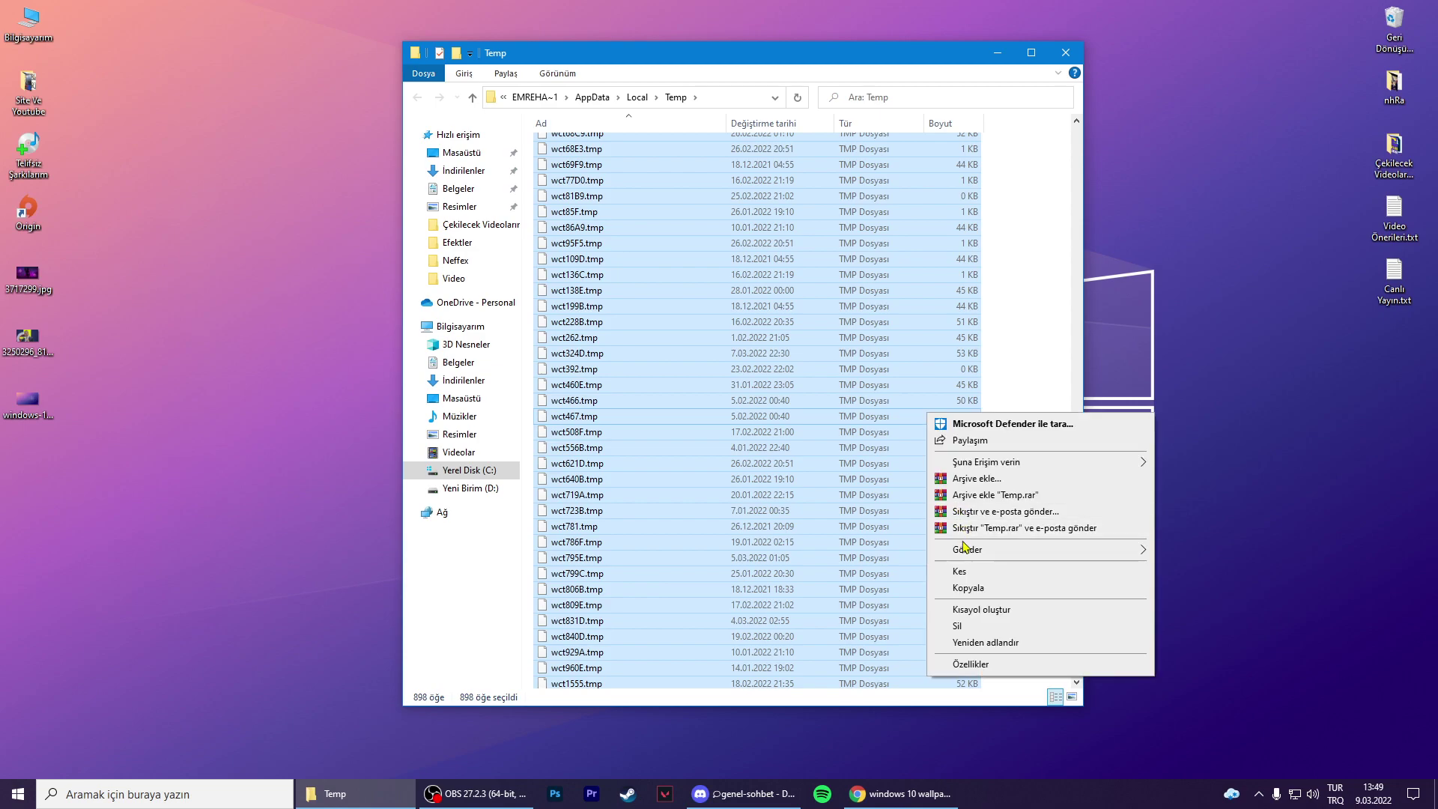
click(955, 666)
drag(1108, 413, 1011, 247)
click(1052, 595)
- Delete the selected Temp items, skipping the protected msdtadmin folder and the CreativeCloud folder that is in use
right_click(674, 443)
click(730, 655)
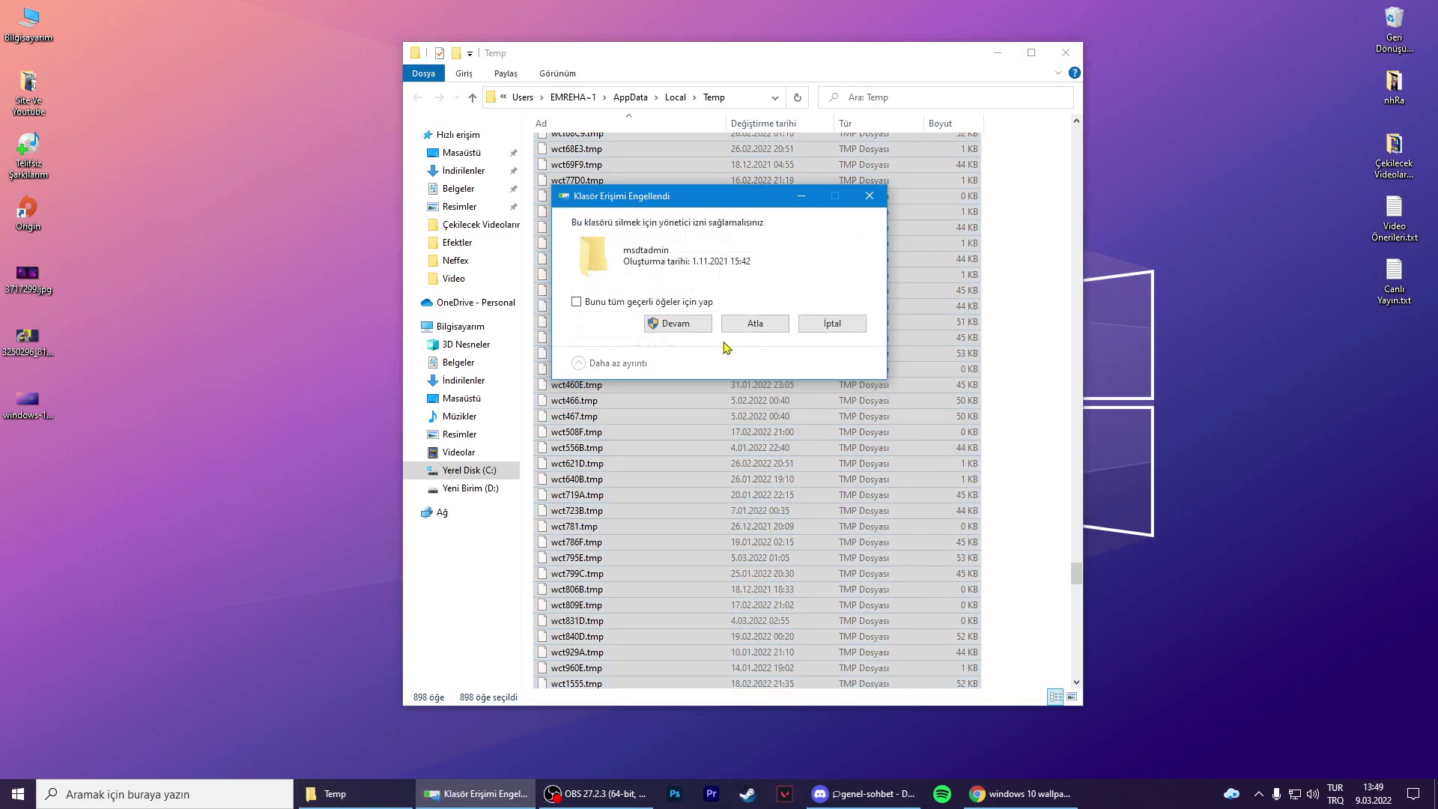
click(761, 328)
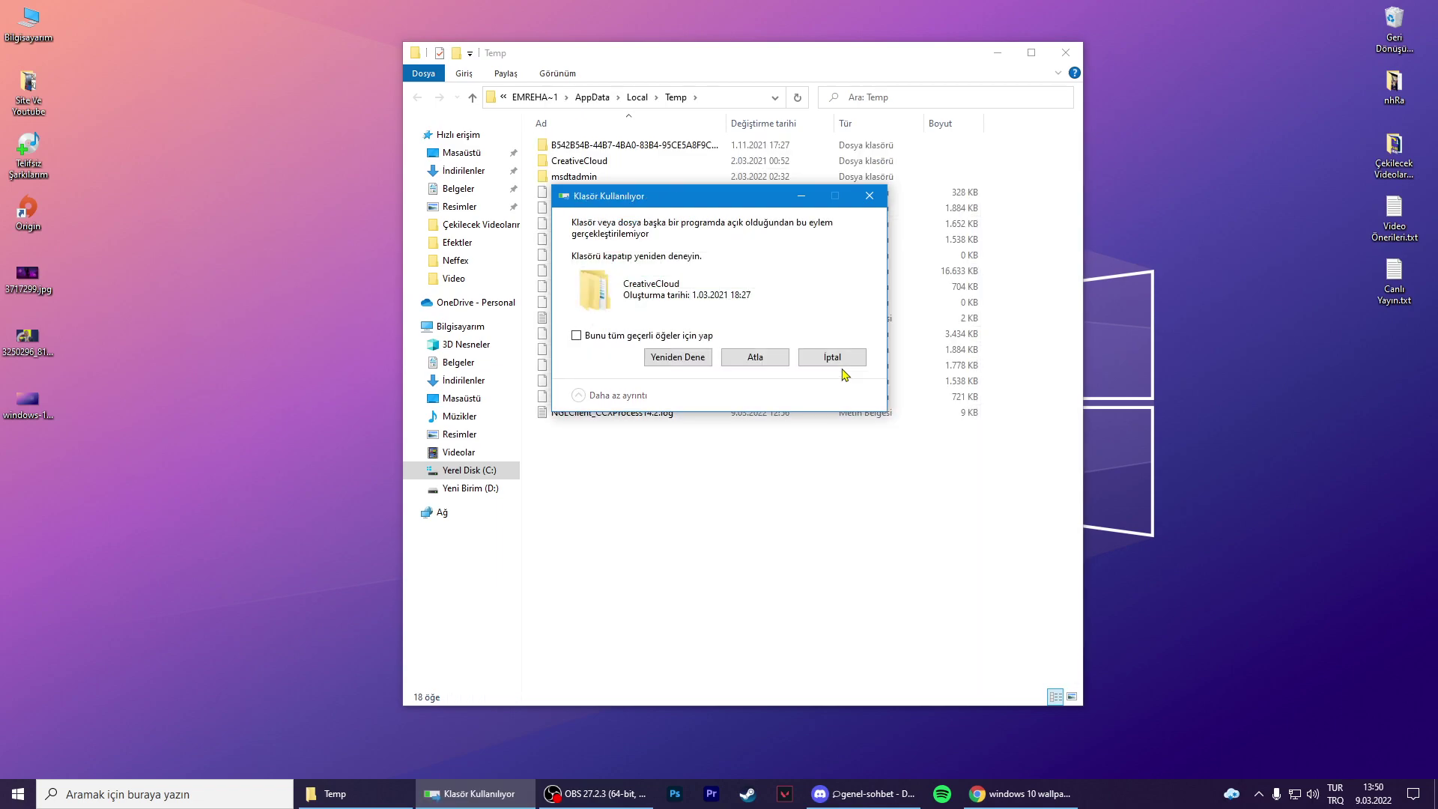
click(764, 358)
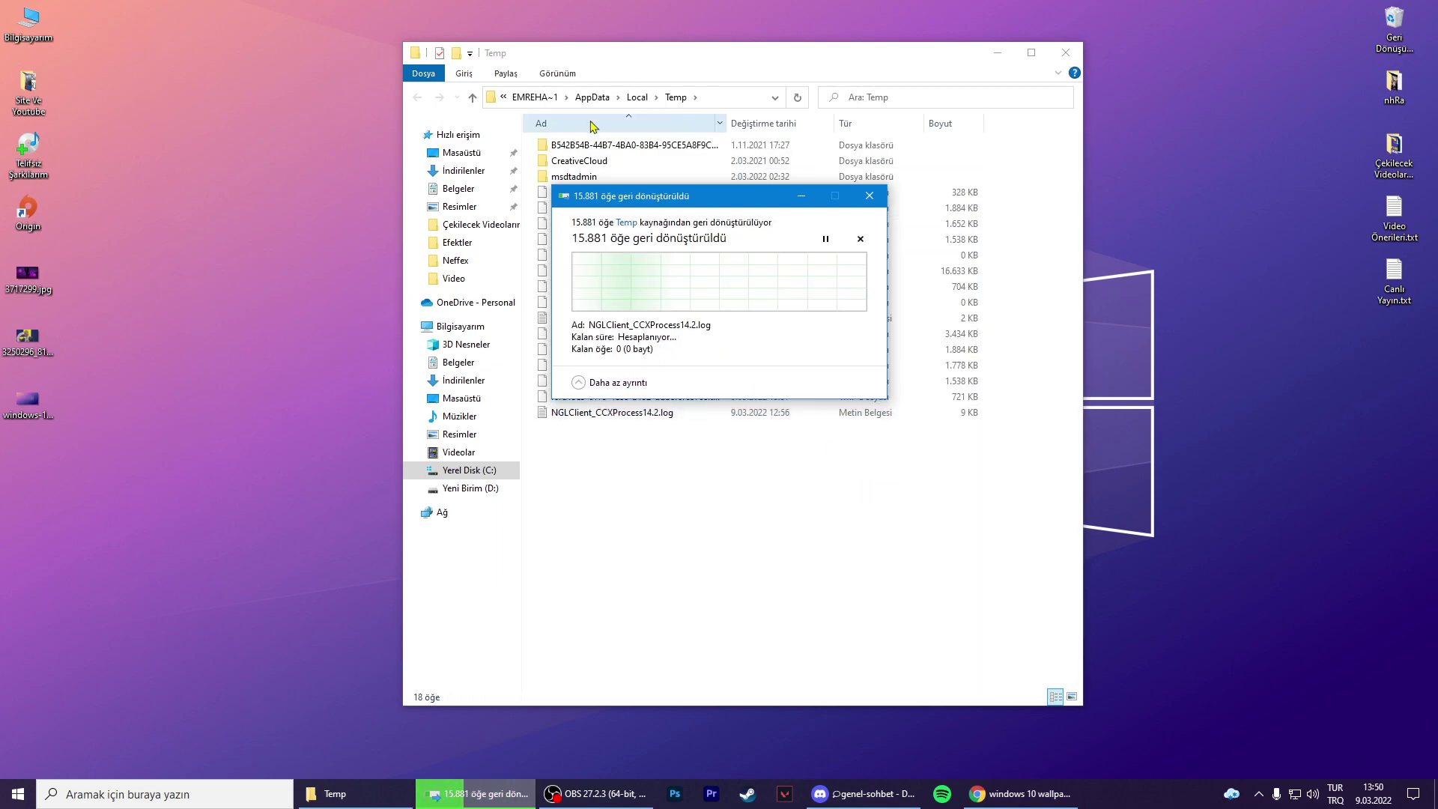
- Close the user's Temp folder window and refresh the desktop
drag(647, 200, 723, 153)
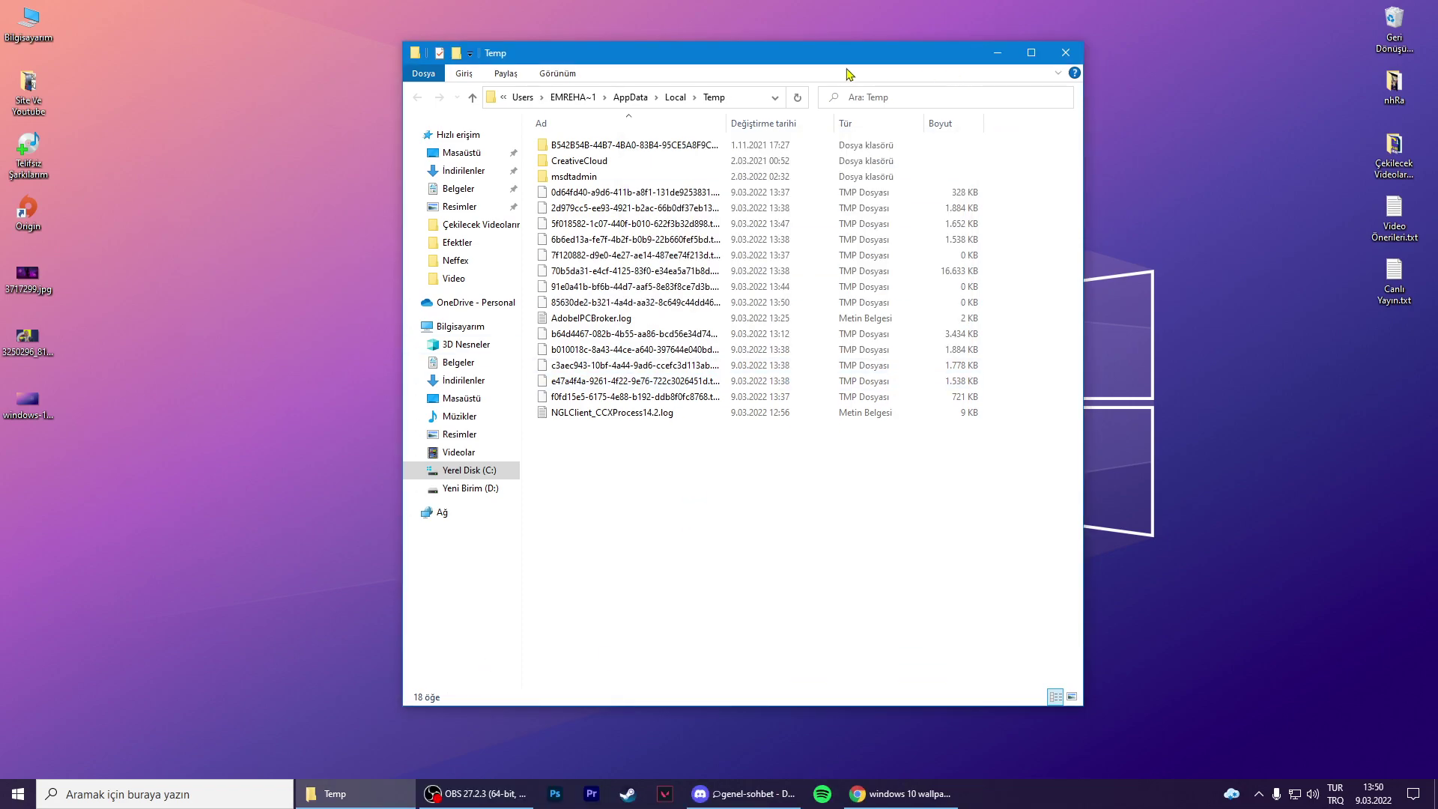
click(1064, 53)
right_click(766, 270)
click(803, 314)
- Open This PC, refresh it to check the free space on drives C: and D:, and close the window
double_click(27, 21)
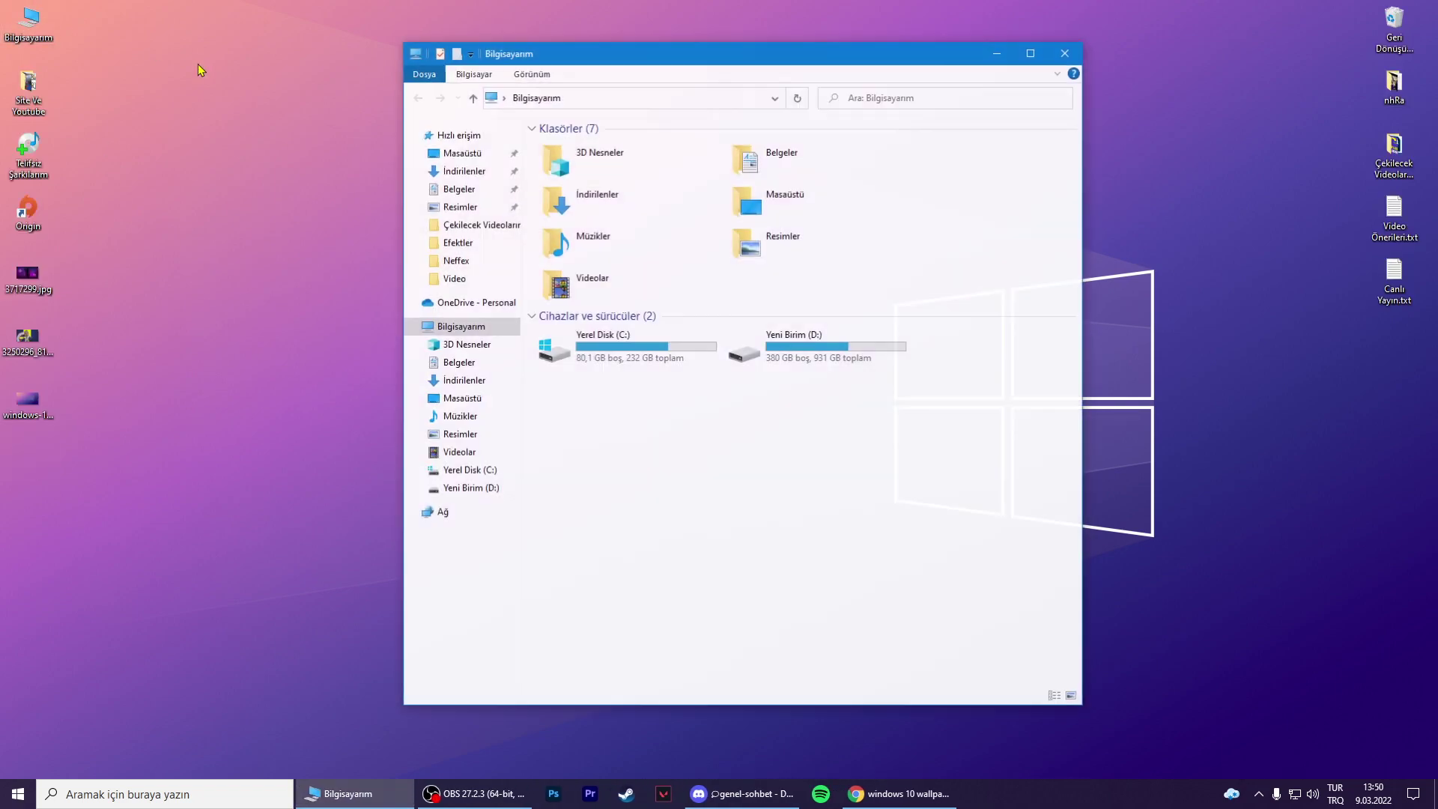
drag(923, 413, 535, 328)
right_click(763, 488)
click(799, 547)
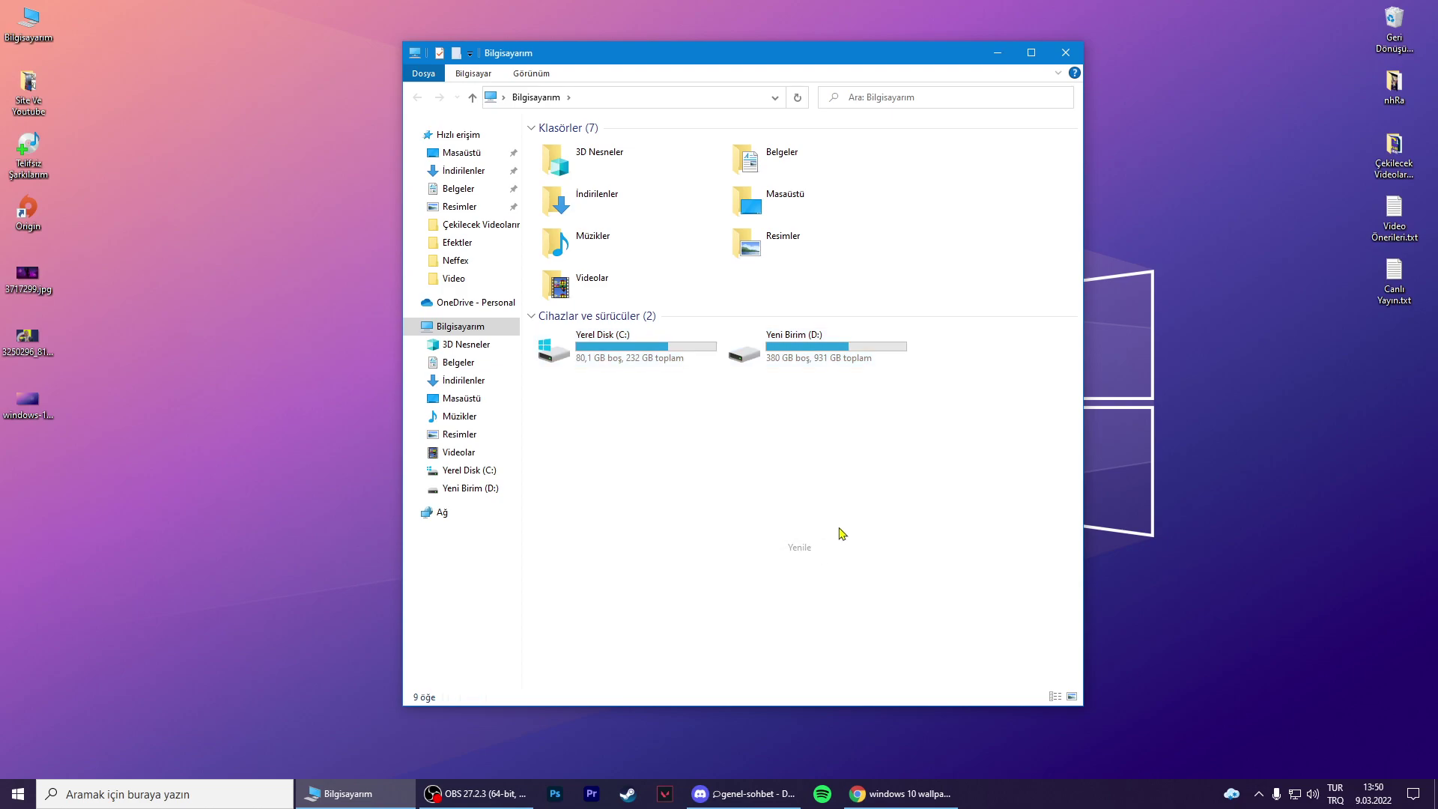
click(805, 463)
click(1065, 52)
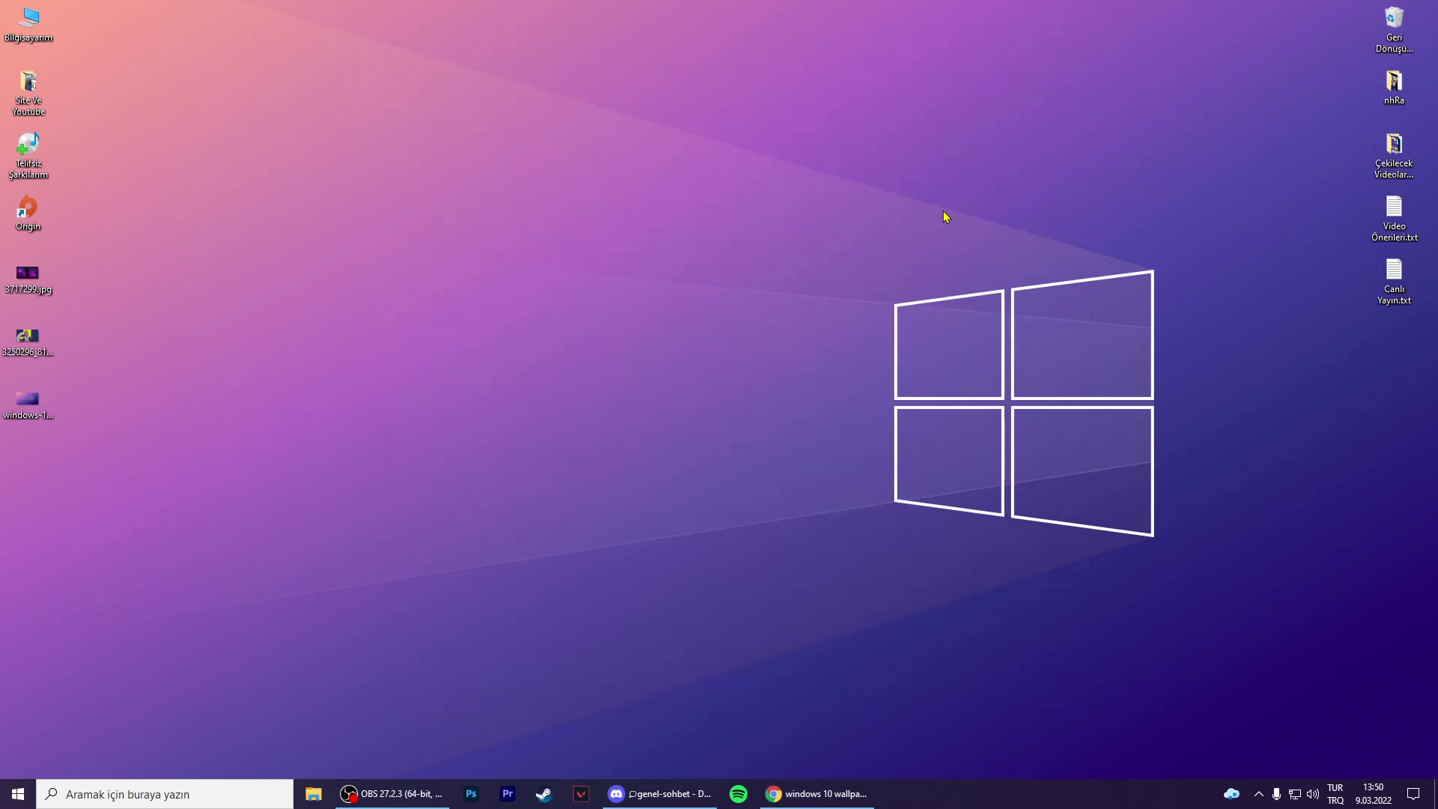
- Open the NVIDIA Control Panel and go from the image preview settings to the advanced 3D settings page
right_click(877, 299)
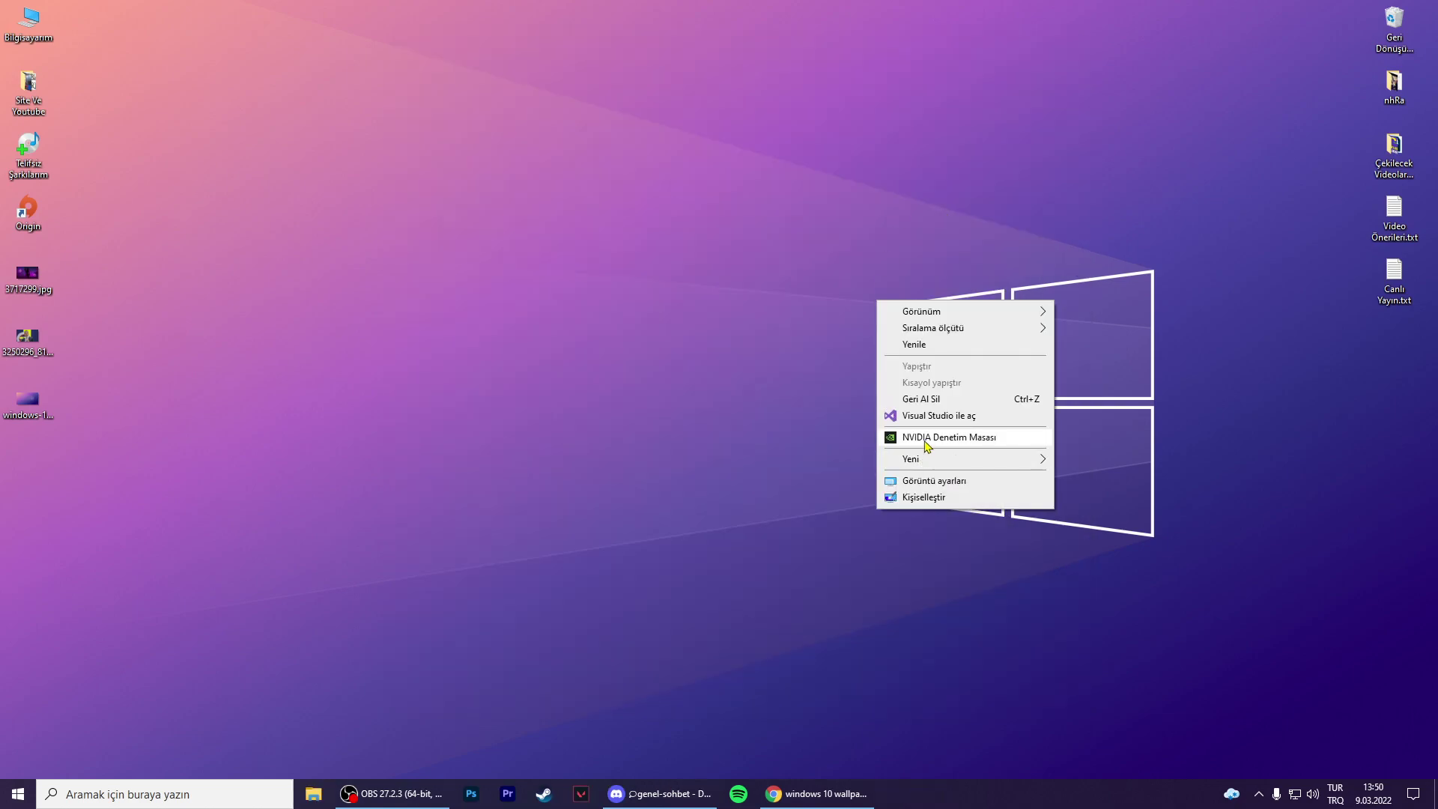
click(926, 440)
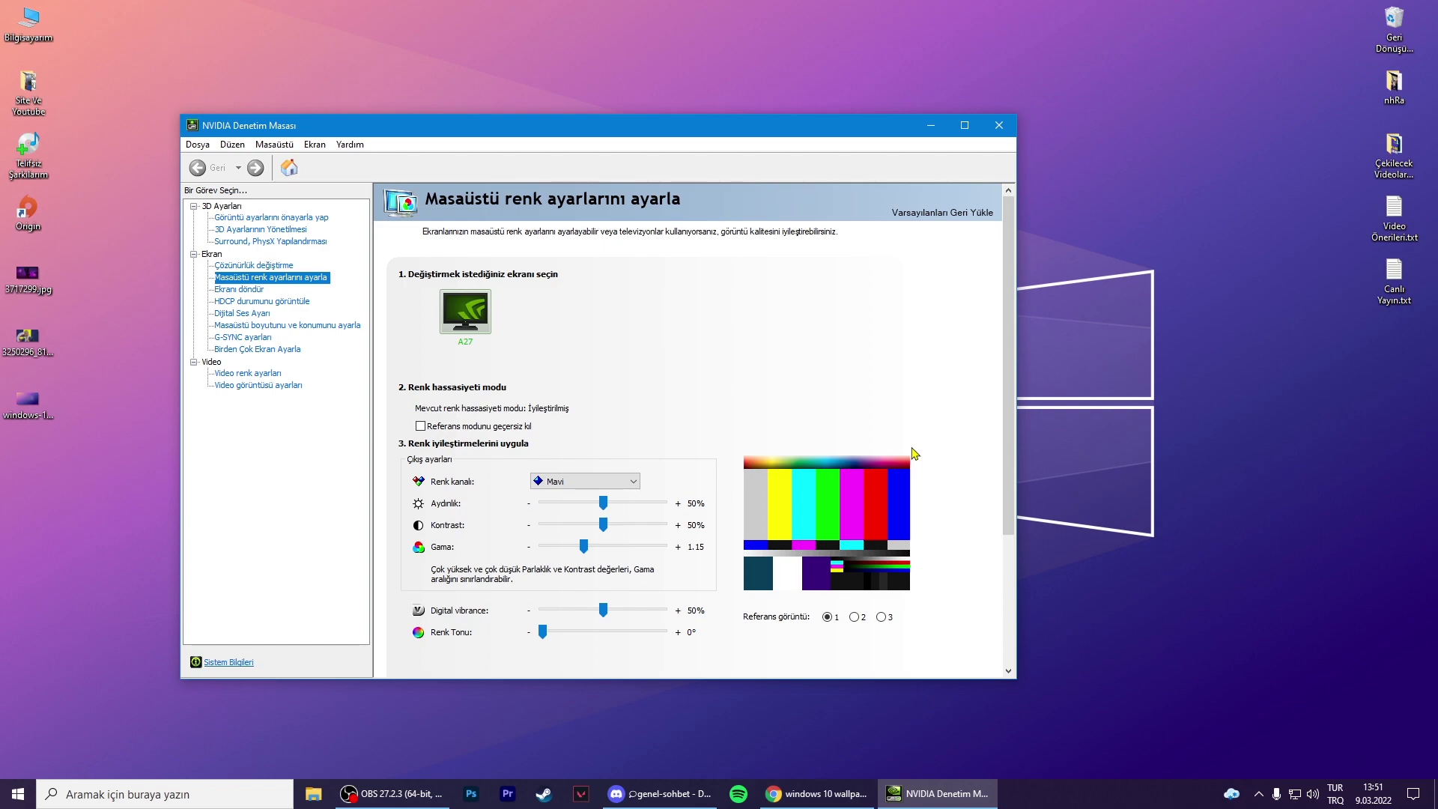
scroll(913, 453, down, 1)
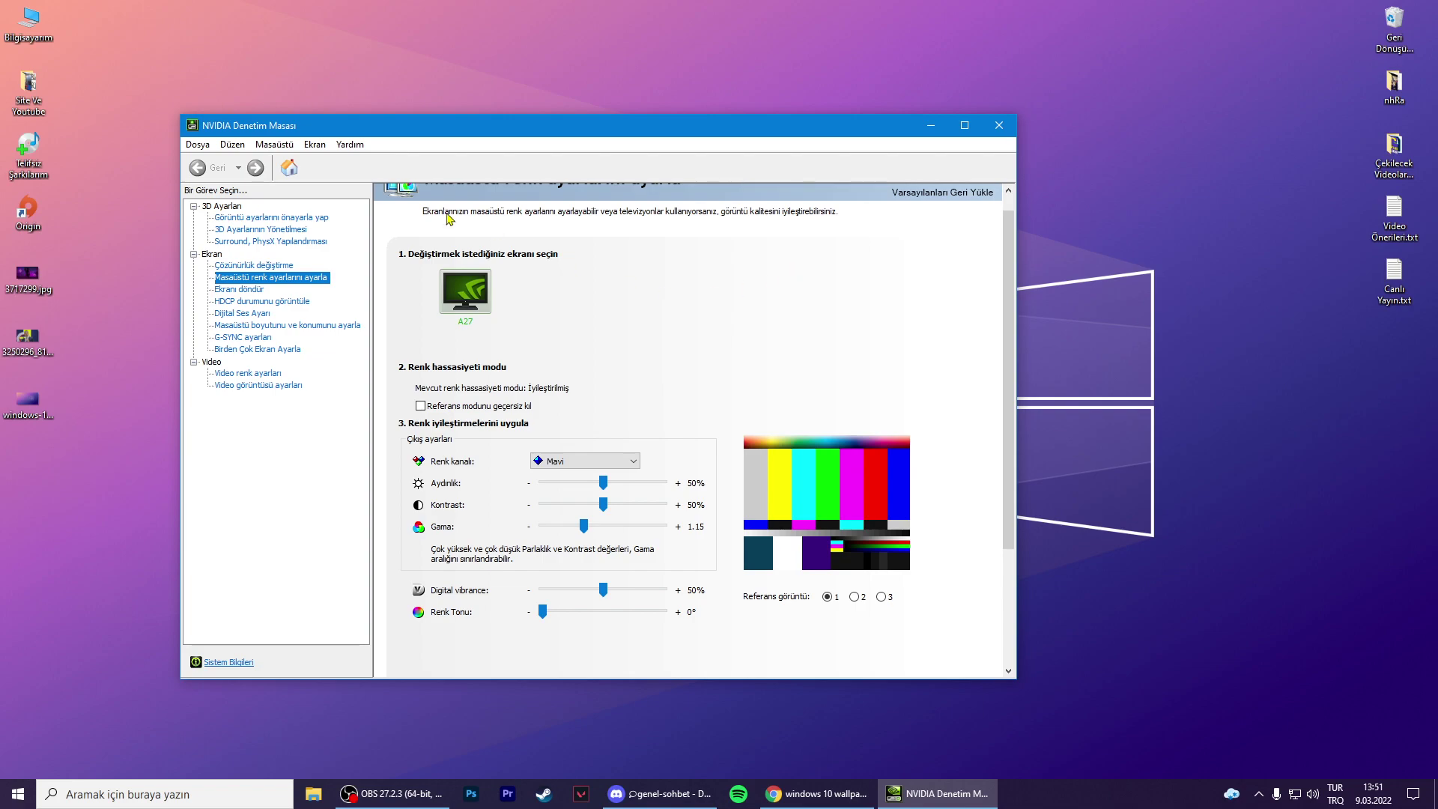
click(275, 223)
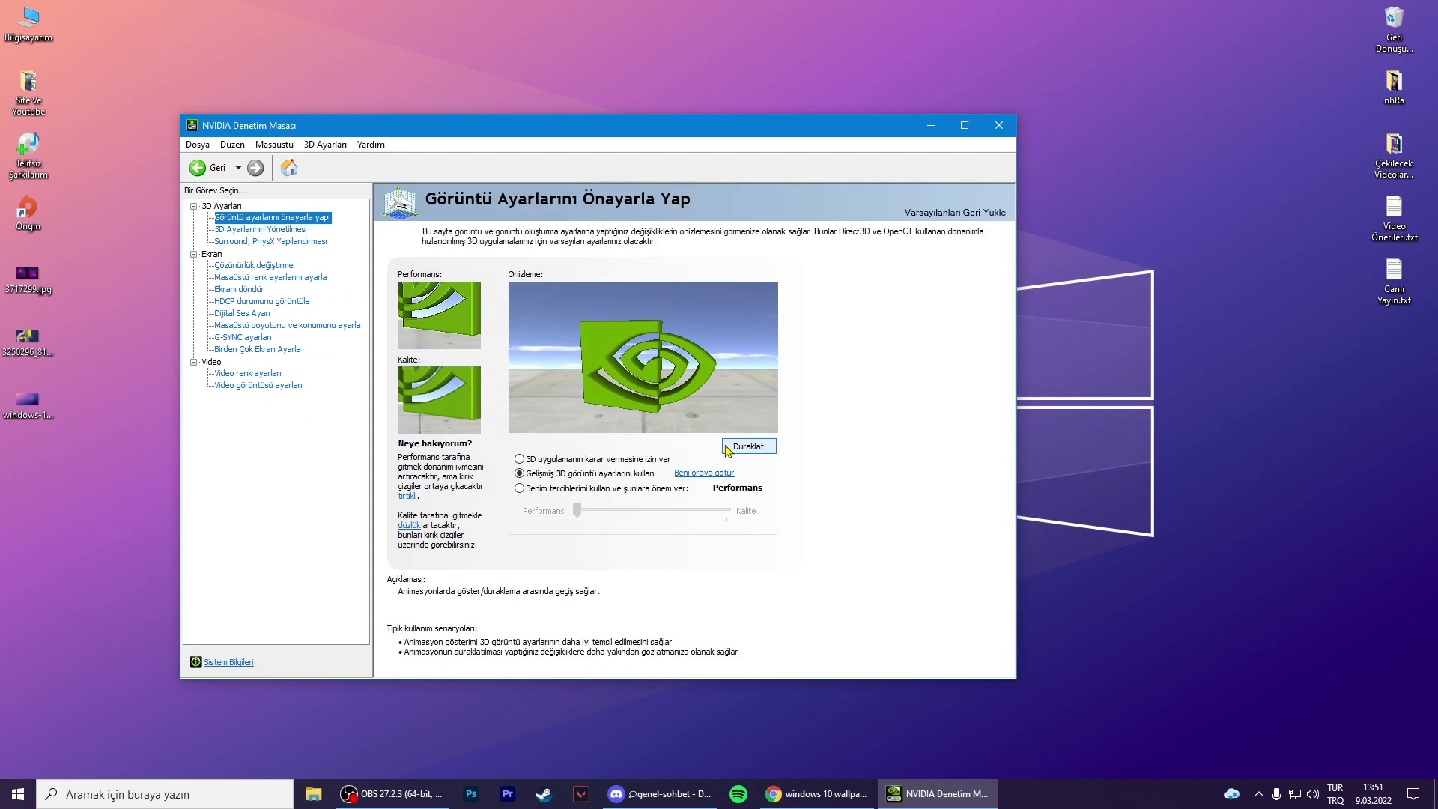
click(684, 478)
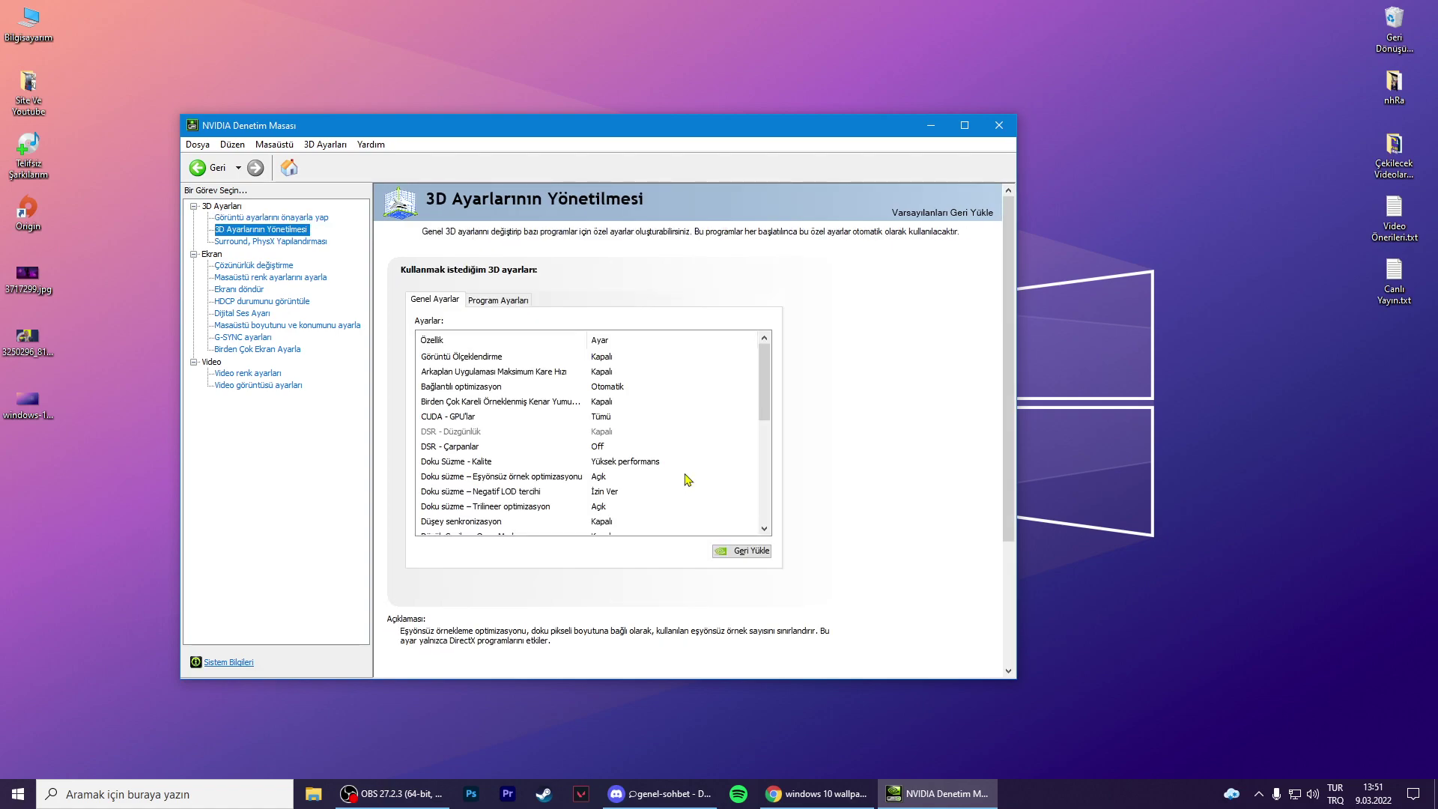
- Maximize the NVIDIA Control Panel, look through the global 3D settings, and close it
drag(769, 377, 772, 436)
double_click(690, 129)
drag(588, 322, 586, 248)
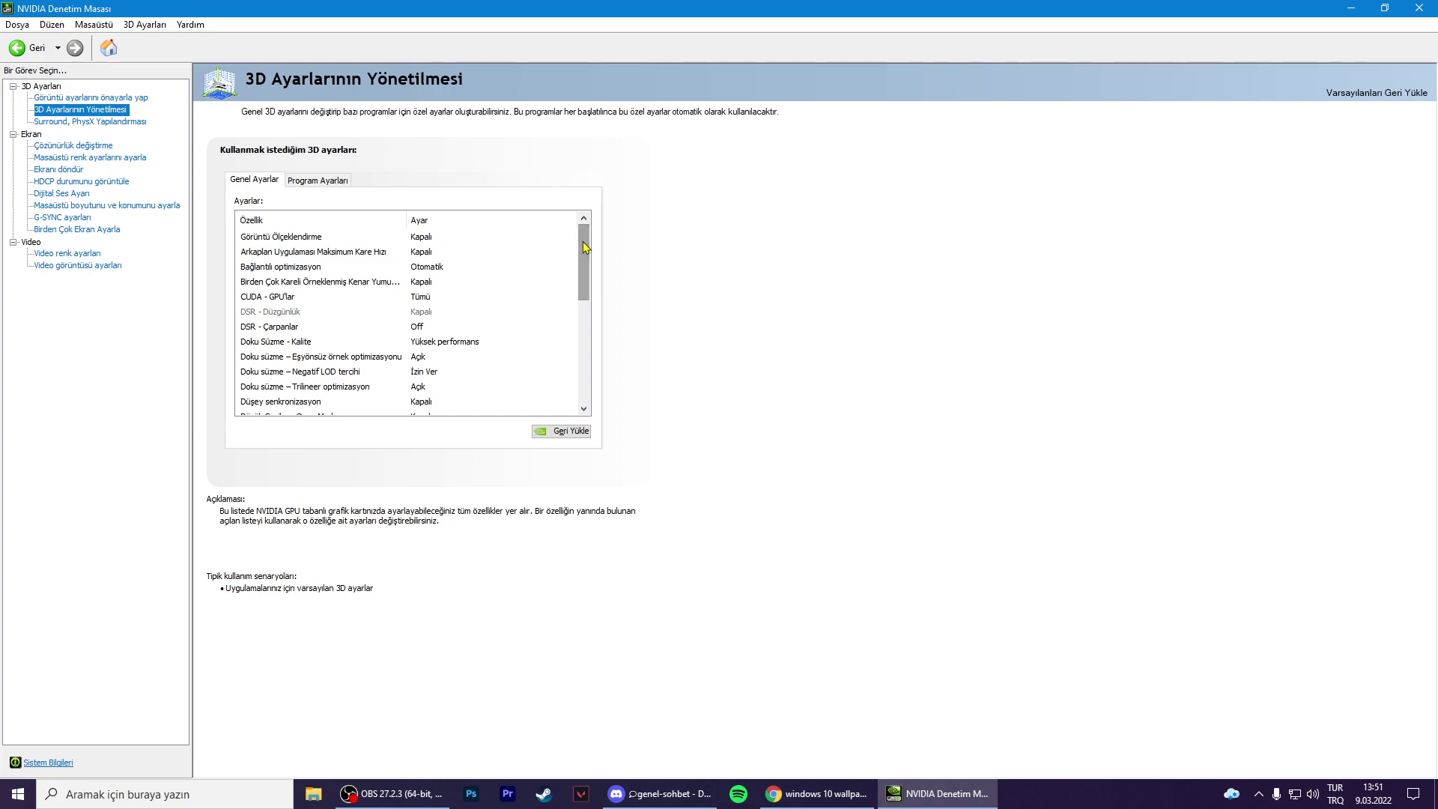
drag(585, 248, 584, 277)
click(1419, 7)
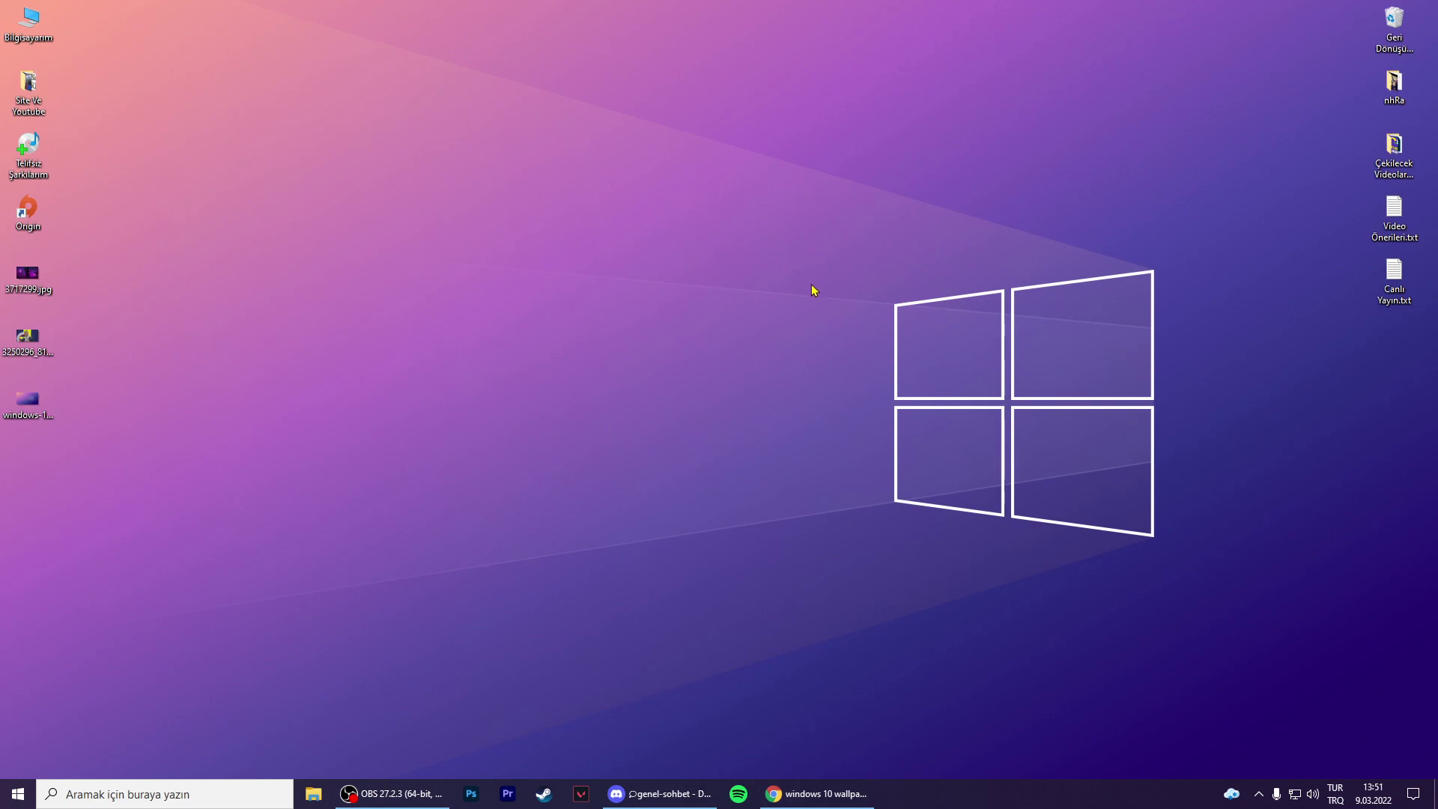
- Open GeForce Experience, check for graphics driver updates, and close it
click(1258, 794)
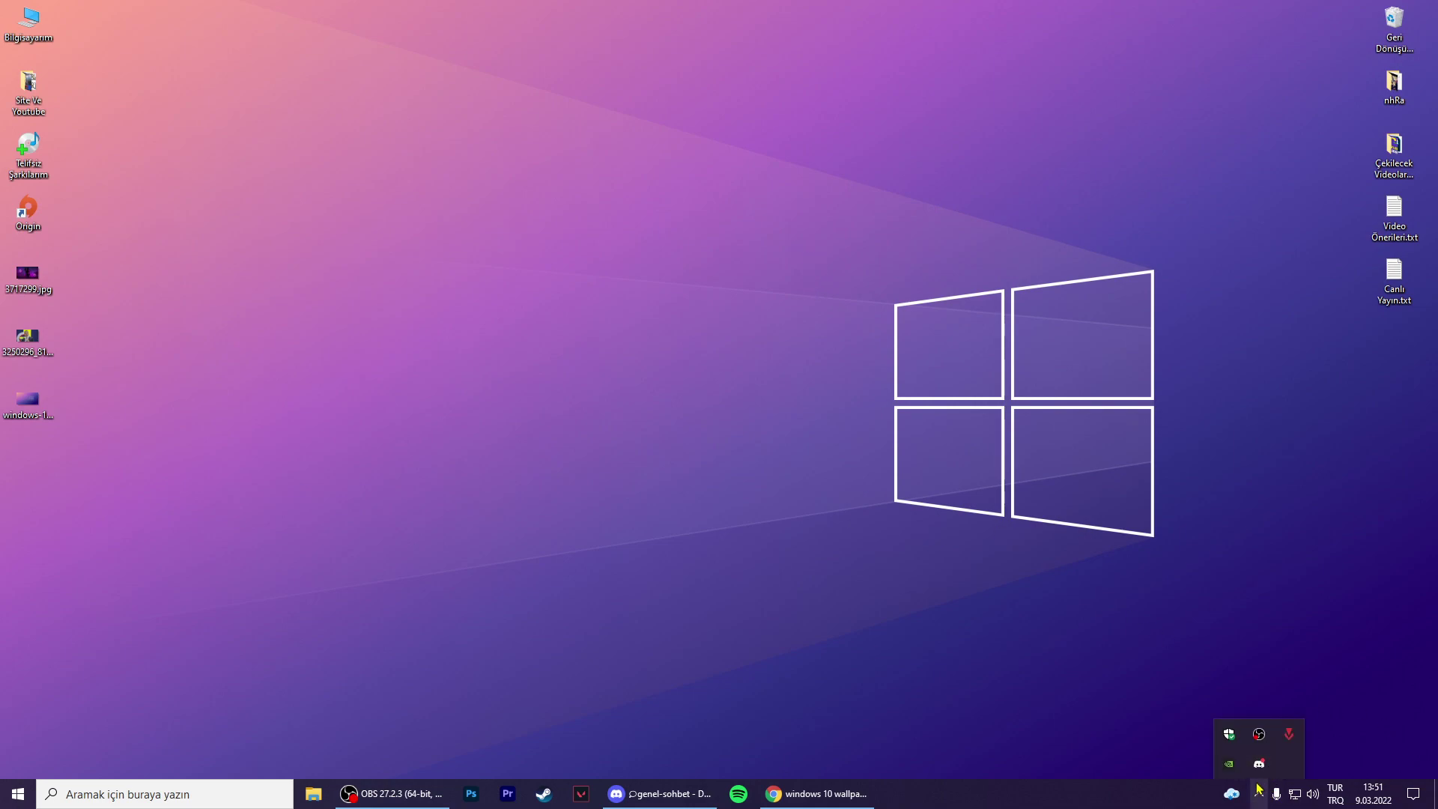
right_click(1233, 763)
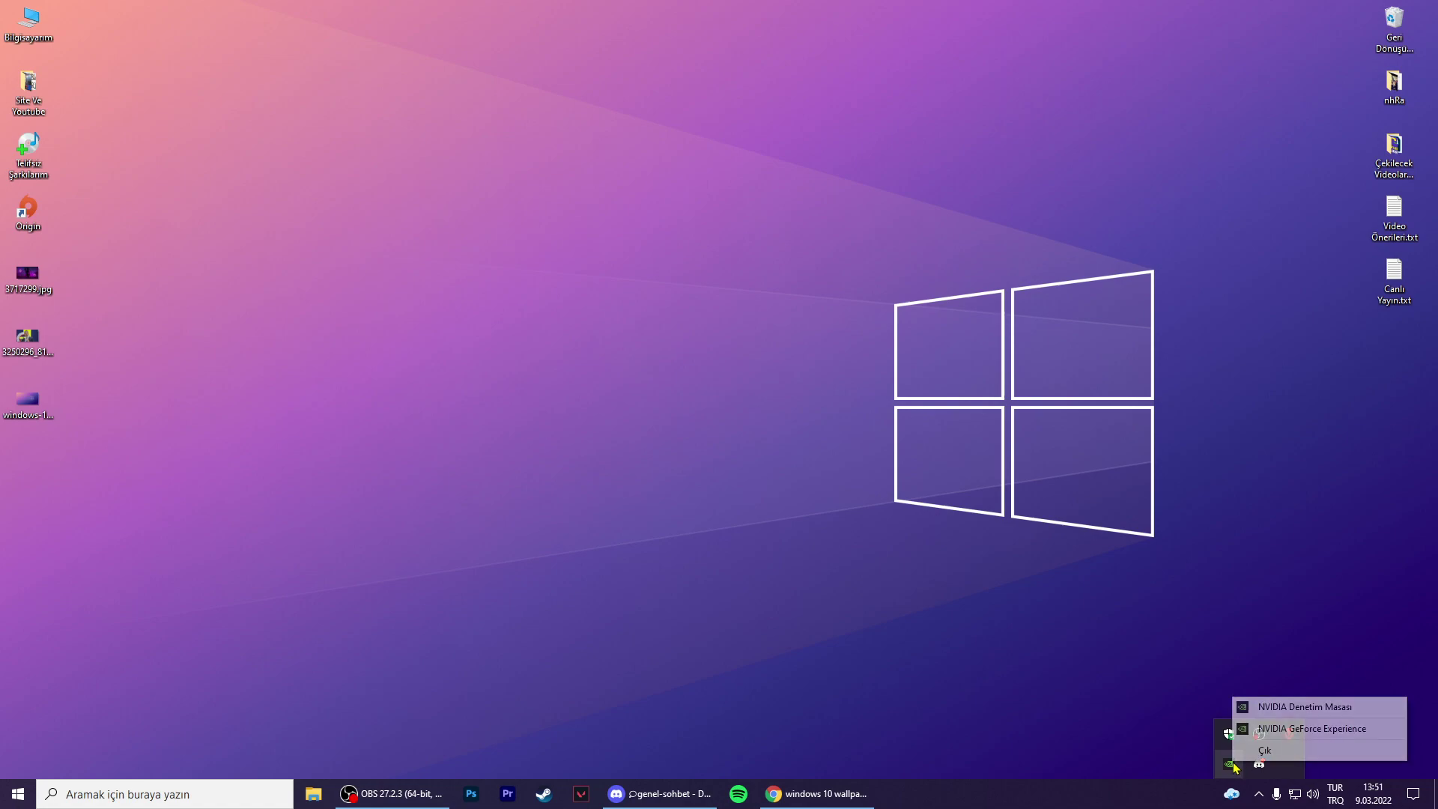
click(1263, 731)
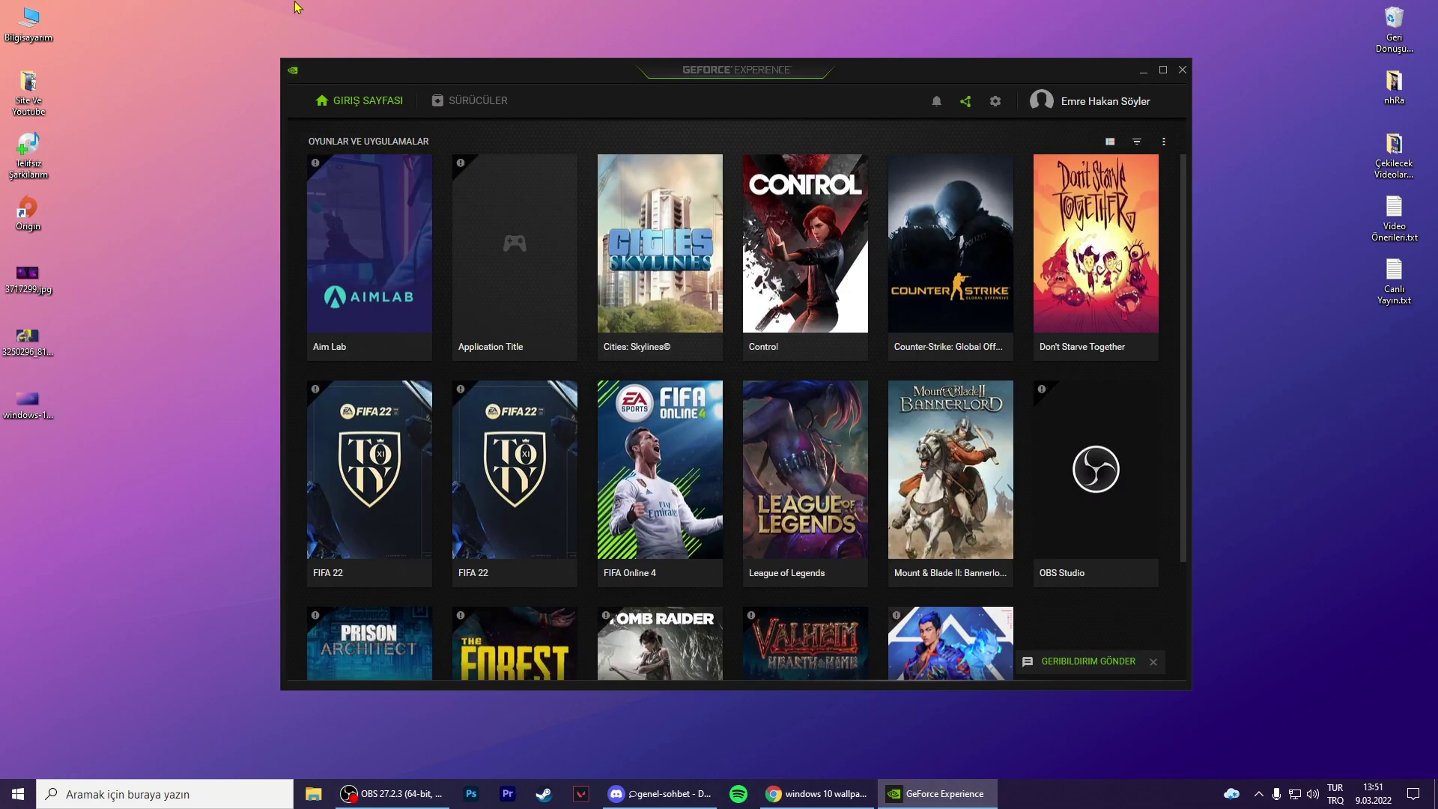
click(477, 114)
click(989, 146)
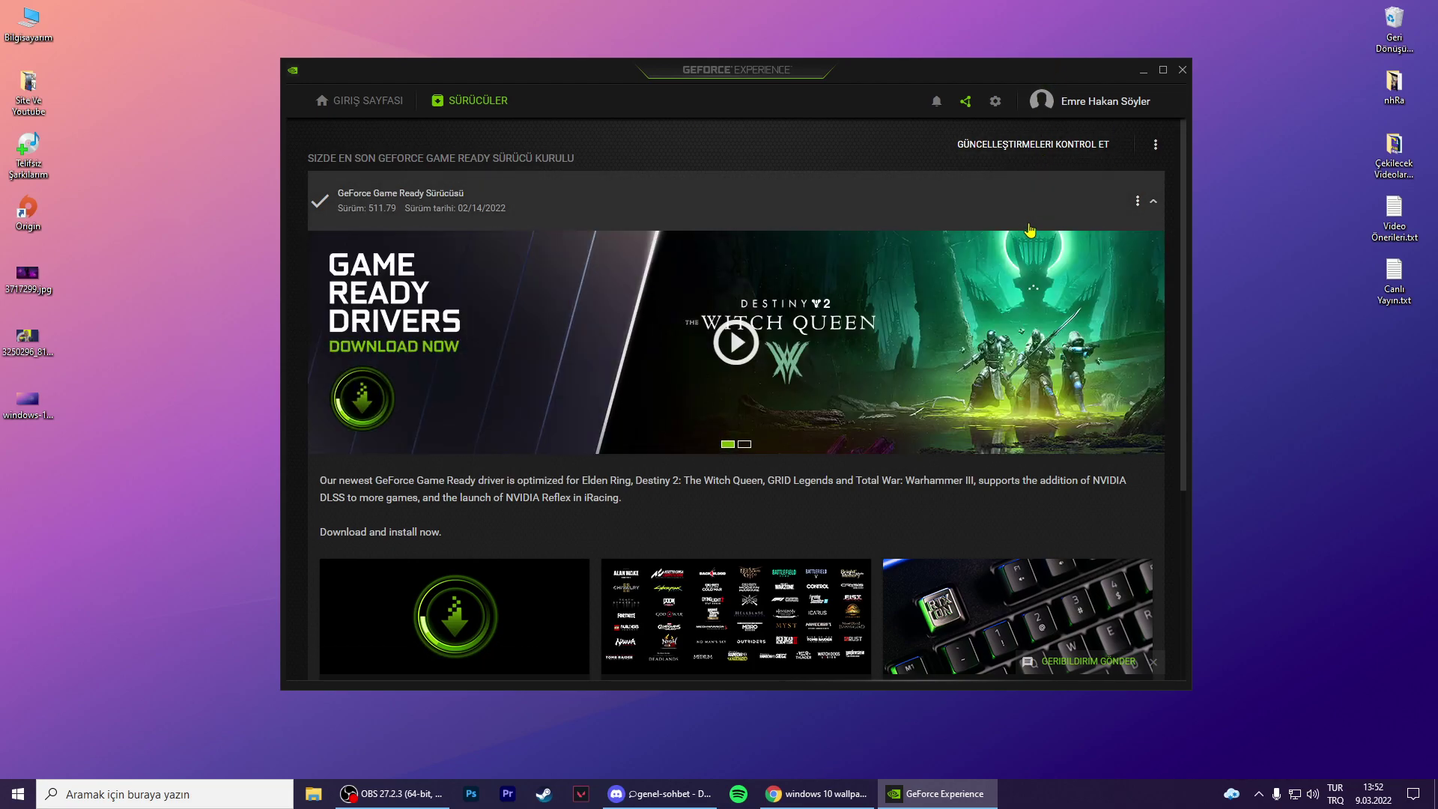
key(alt+F4)
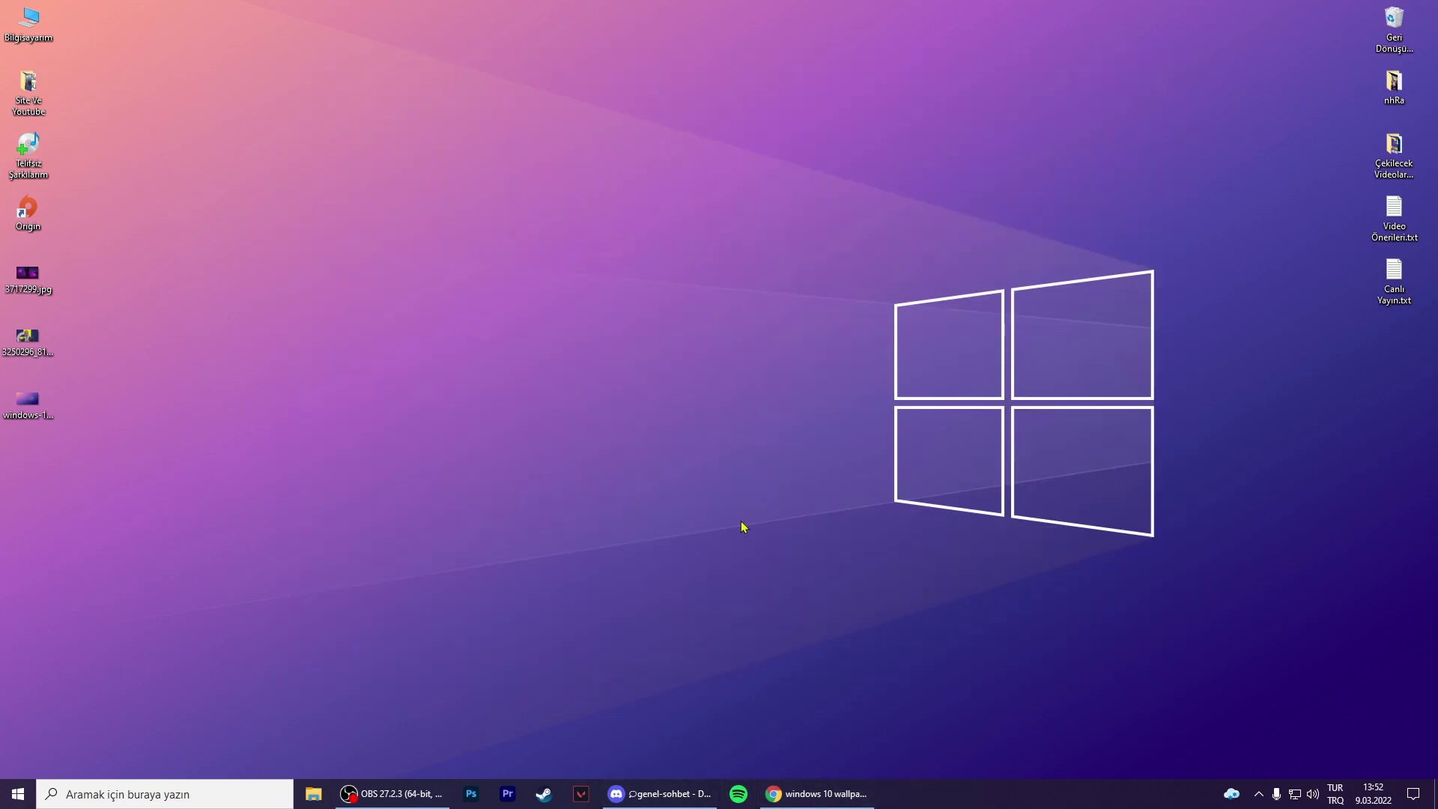
- Open Task Manager and show the list of startup programs
right_click(970, 801)
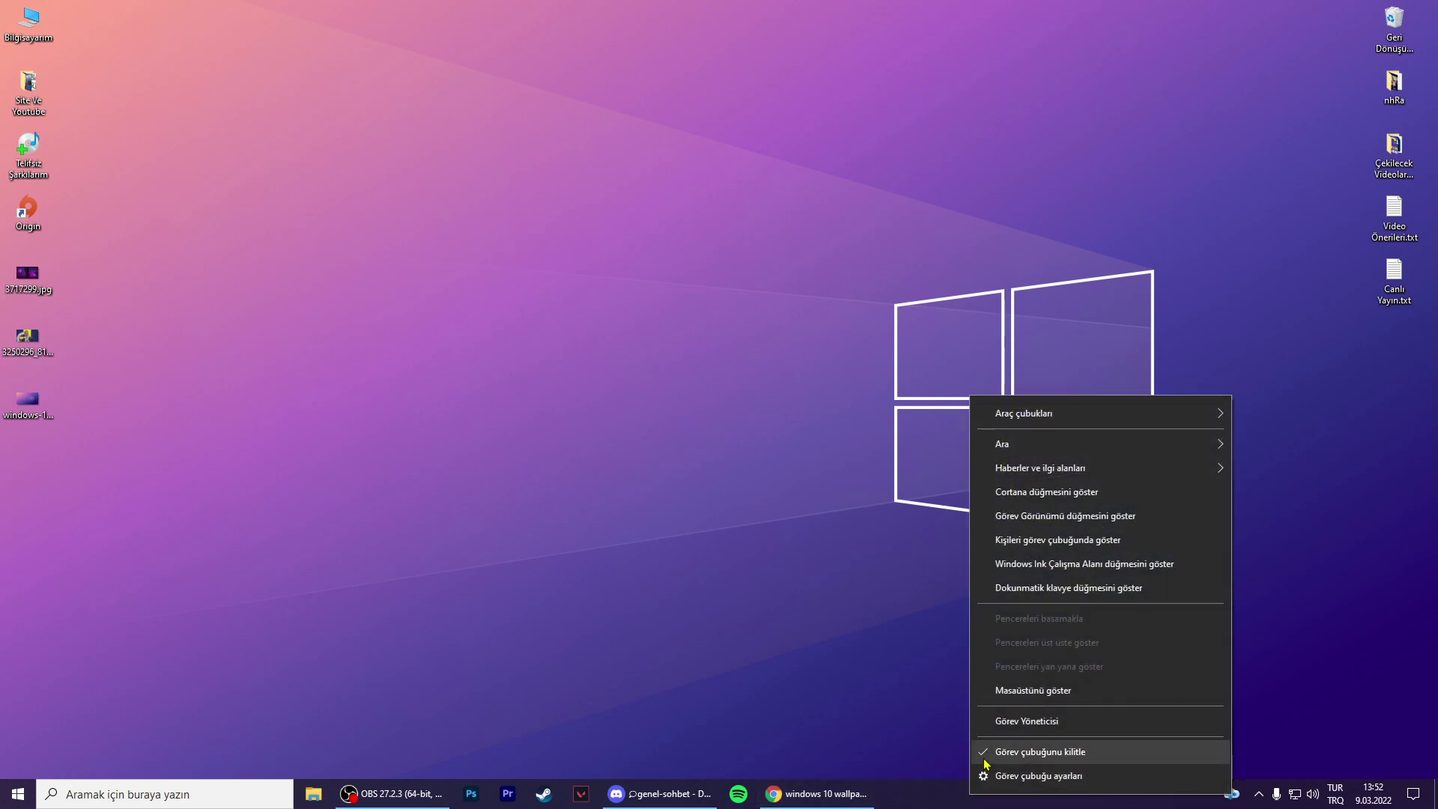
click(991, 722)
drag(966, 108, 619, 82)
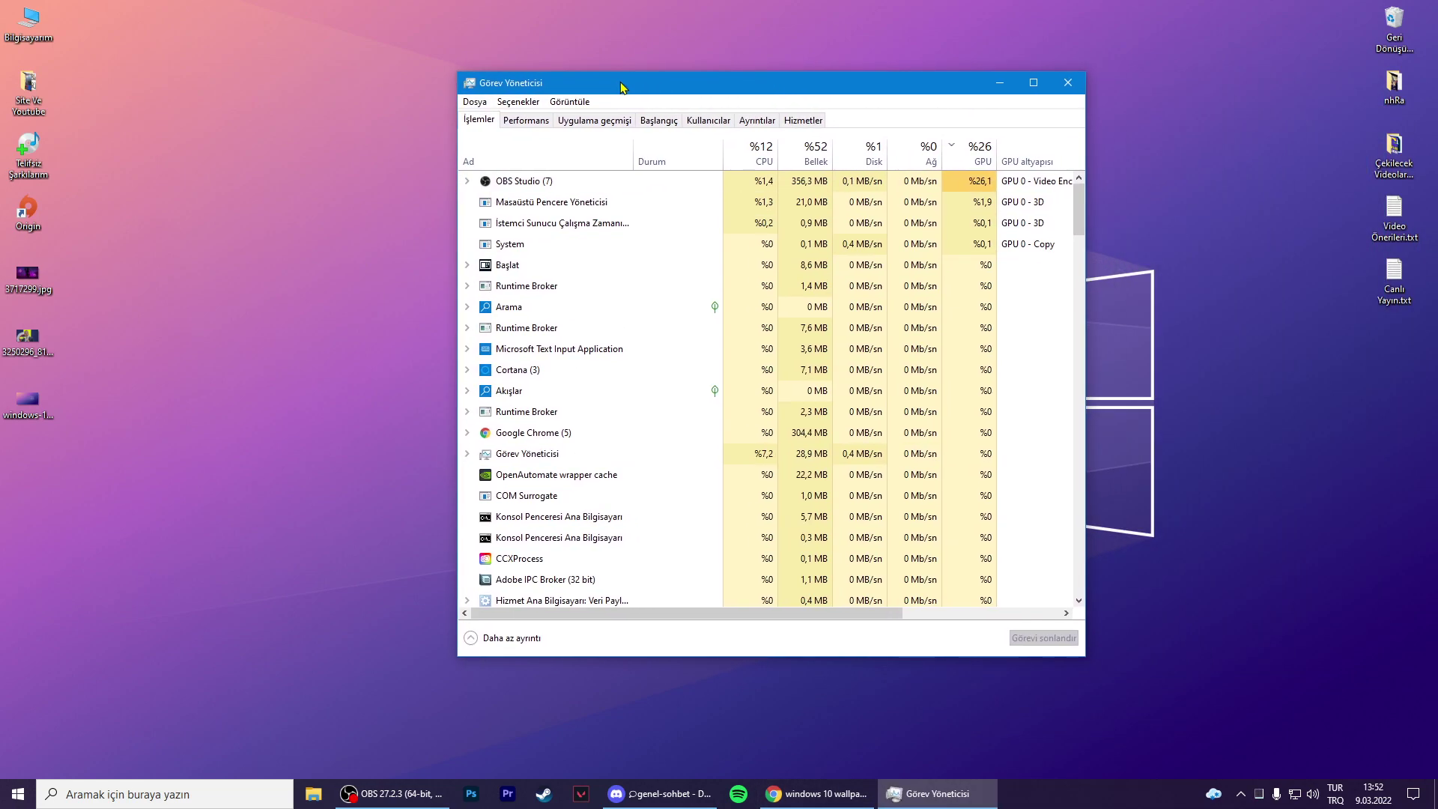
click(649, 124)
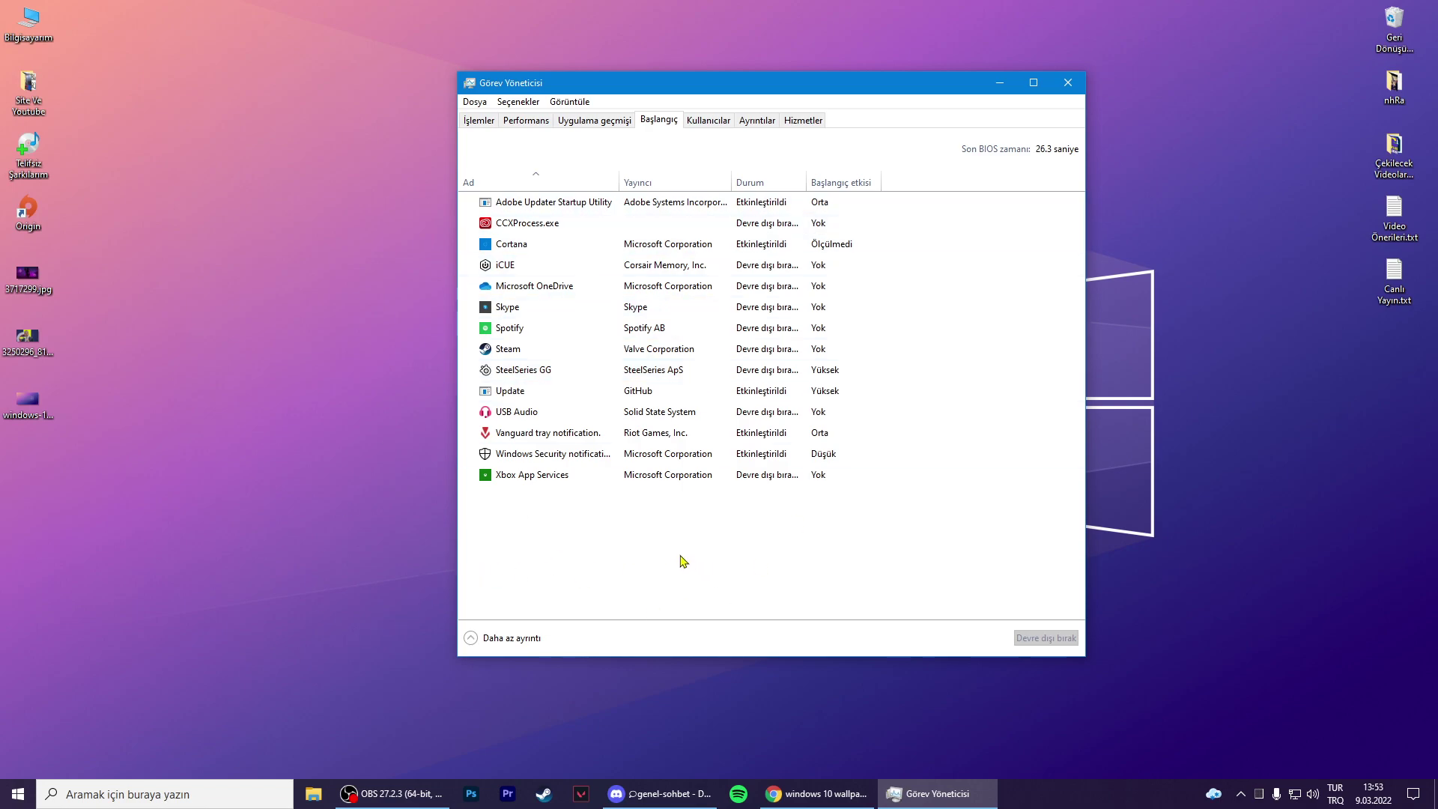
- Enable Steam's startup entry and disable it again, and close Task Manager
click(593, 351)
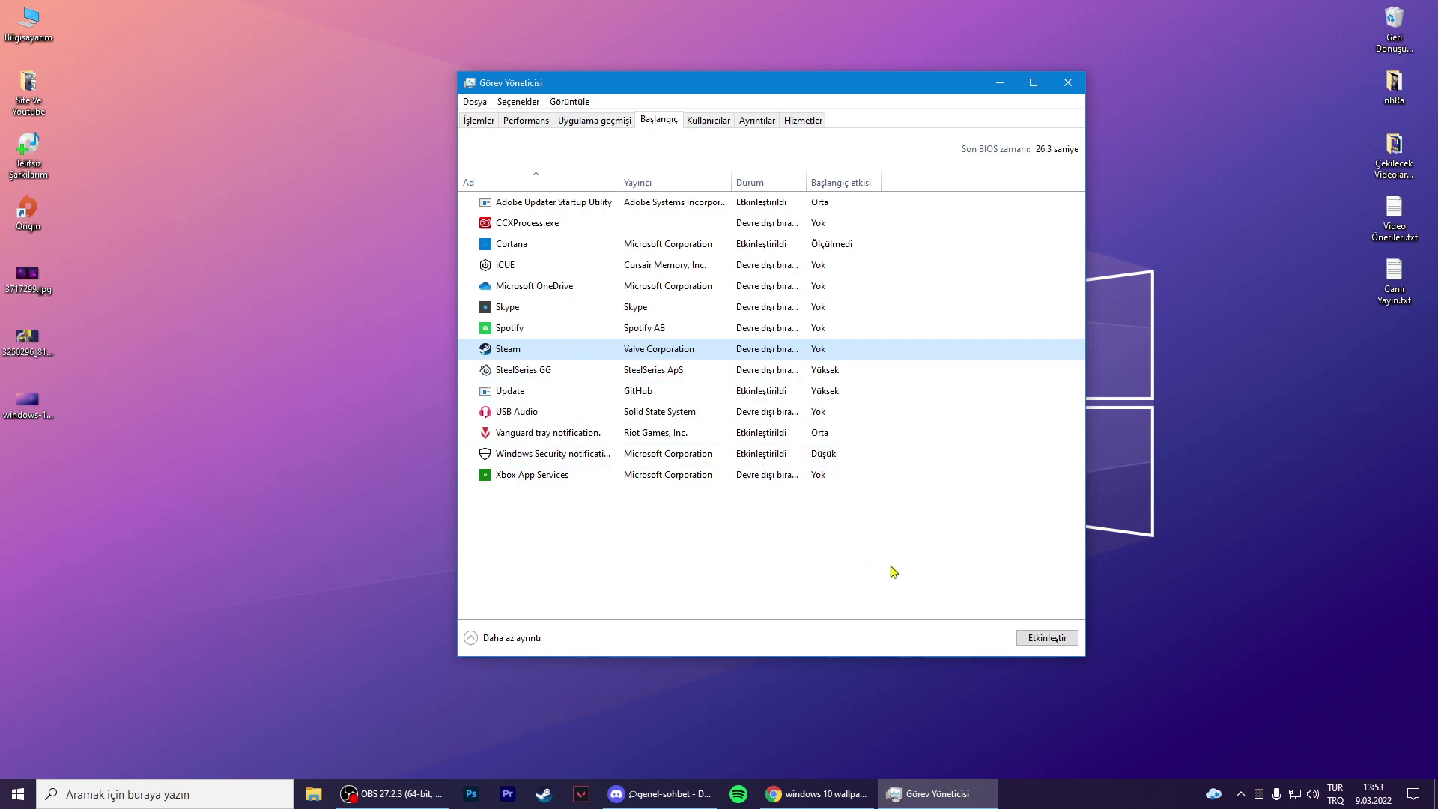
click(1046, 637)
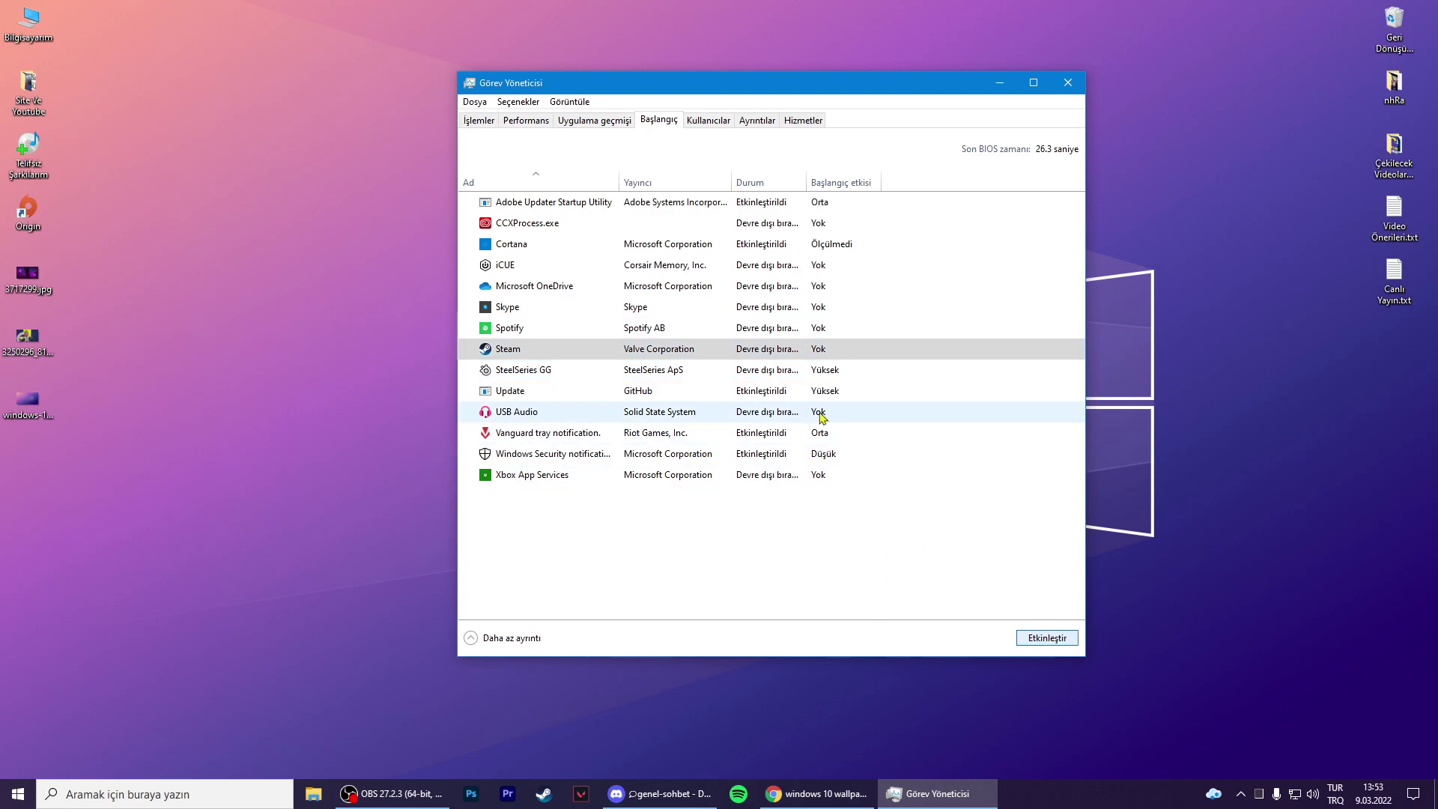
click(763, 357)
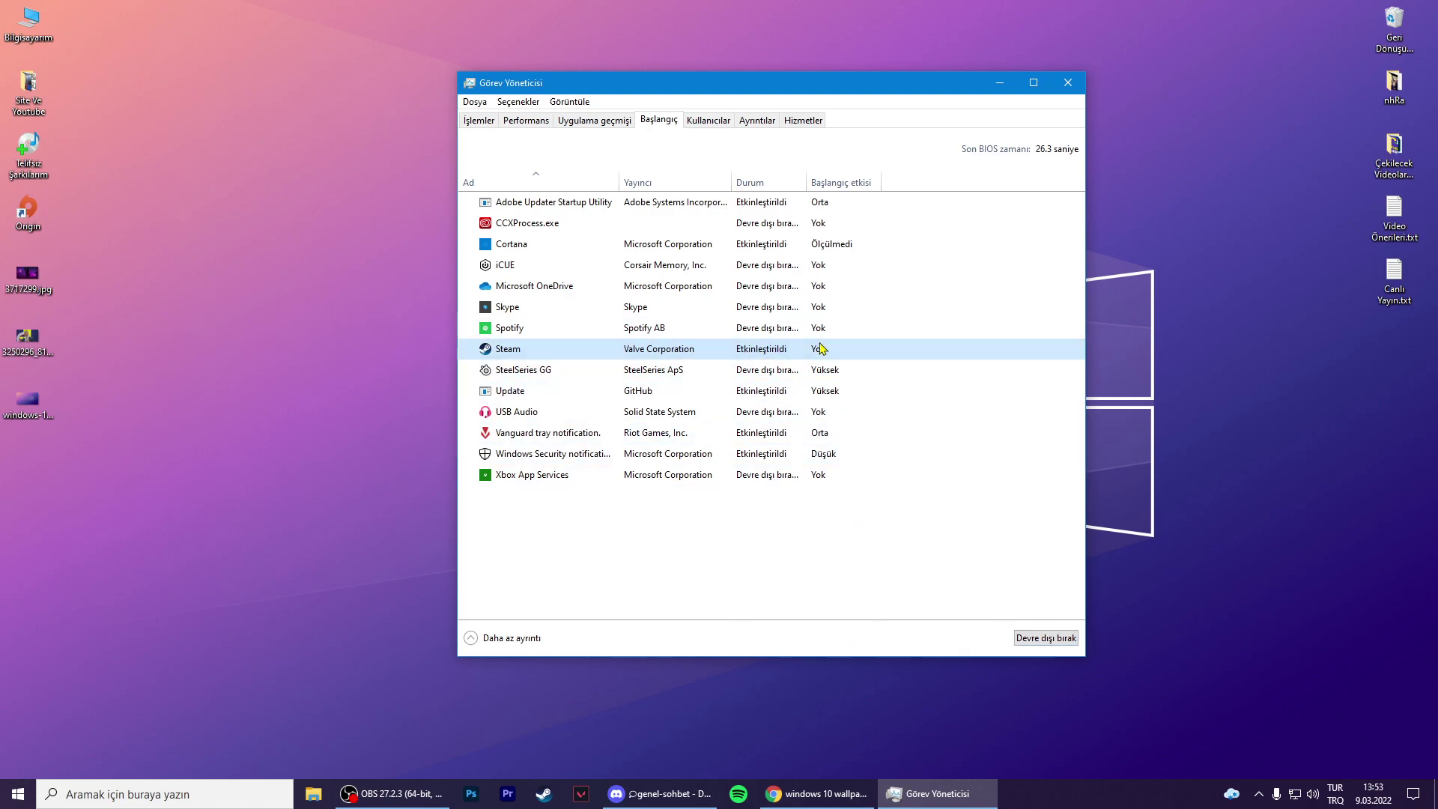
click(1032, 637)
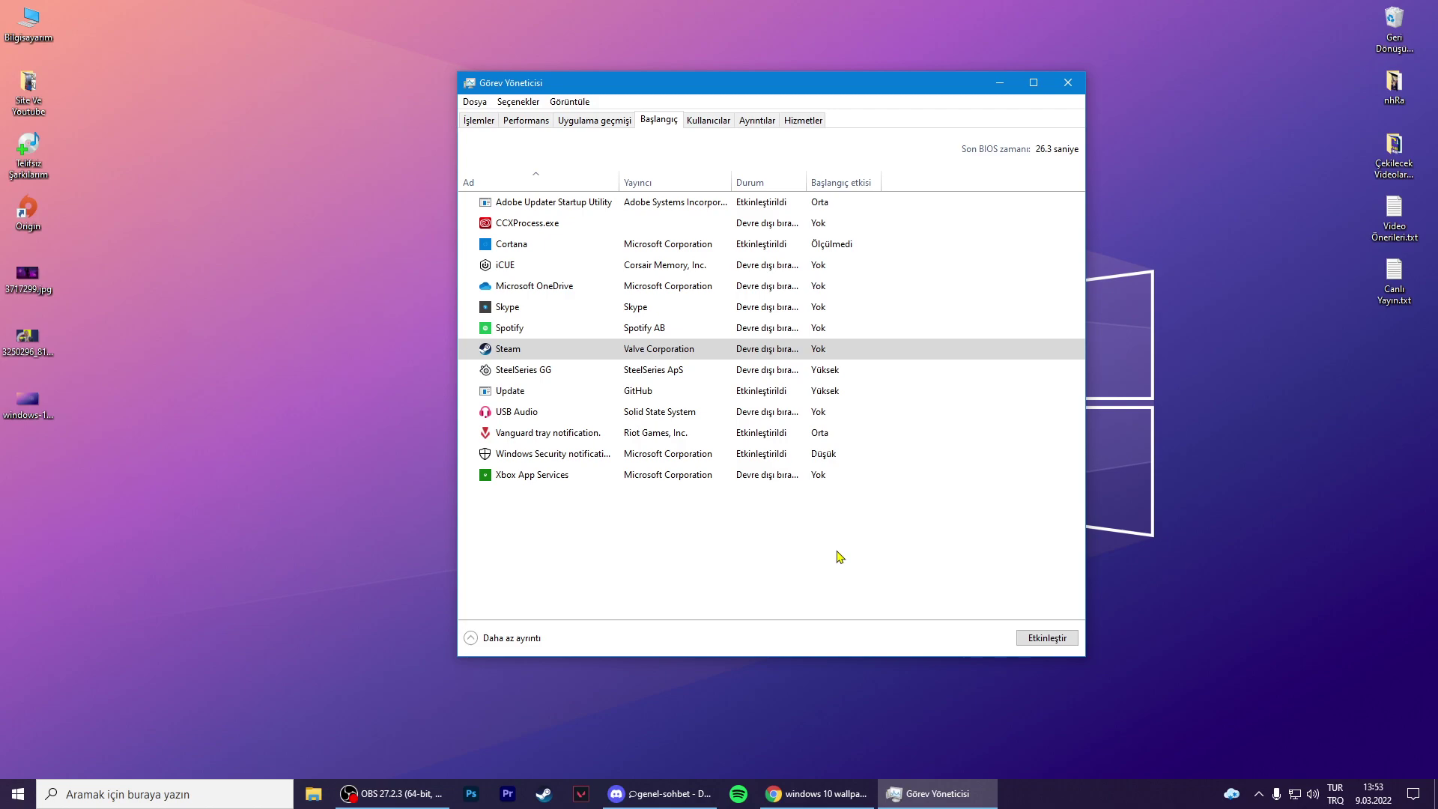
click(1067, 82)
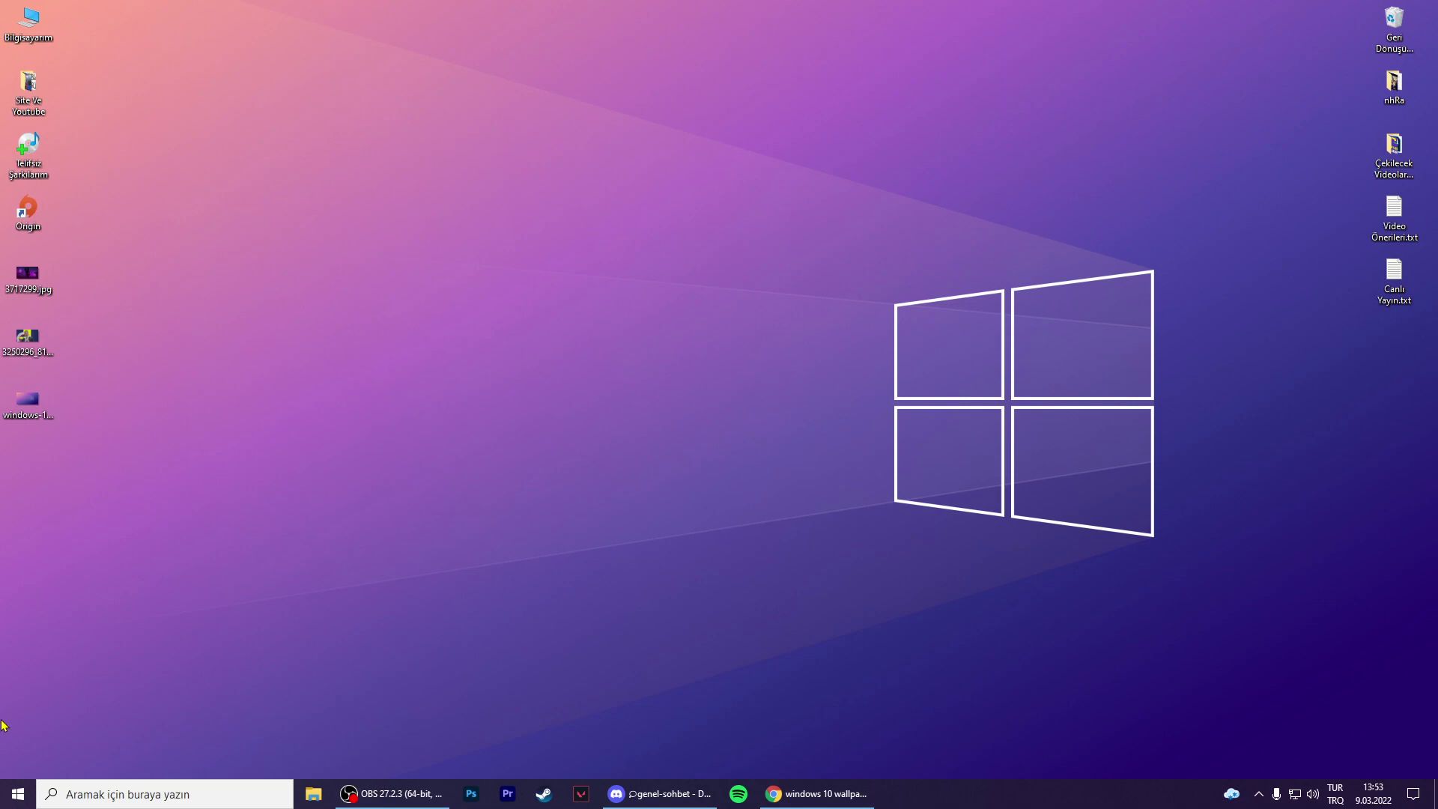
- Open Windows Settings and go to the Storage page of the System section
key(super)
text(ayarlar)
key(Return)
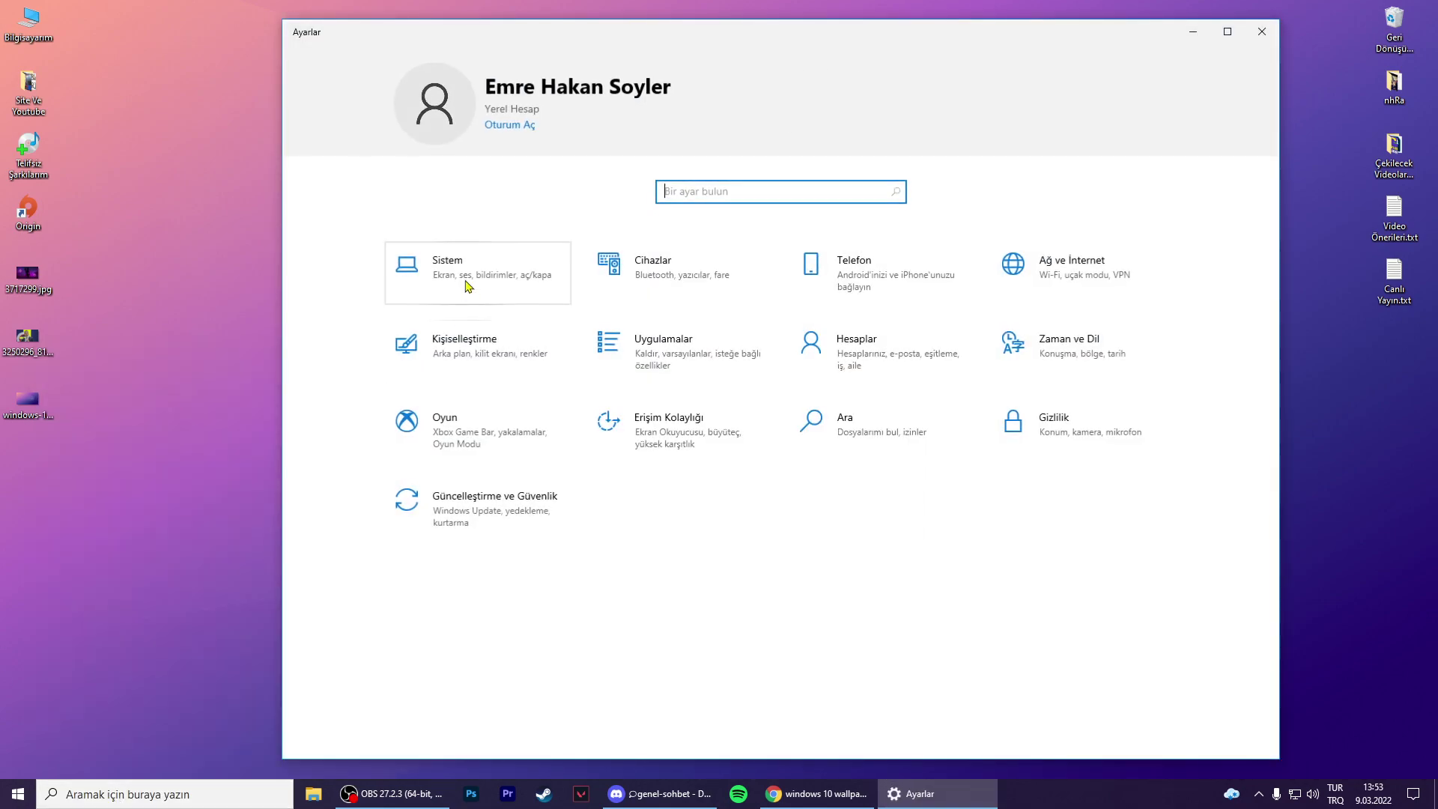
click(465, 284)
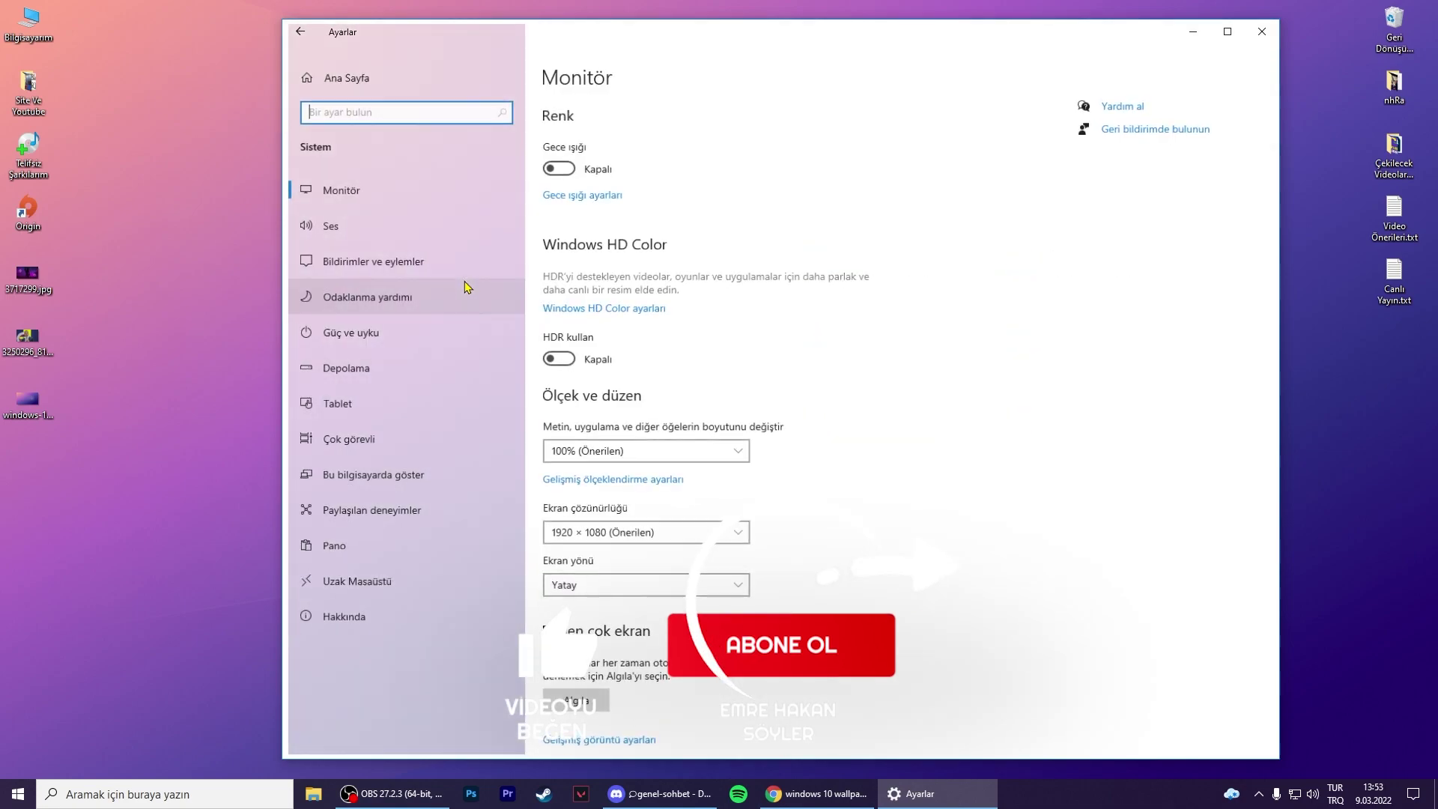
click(285, 361)
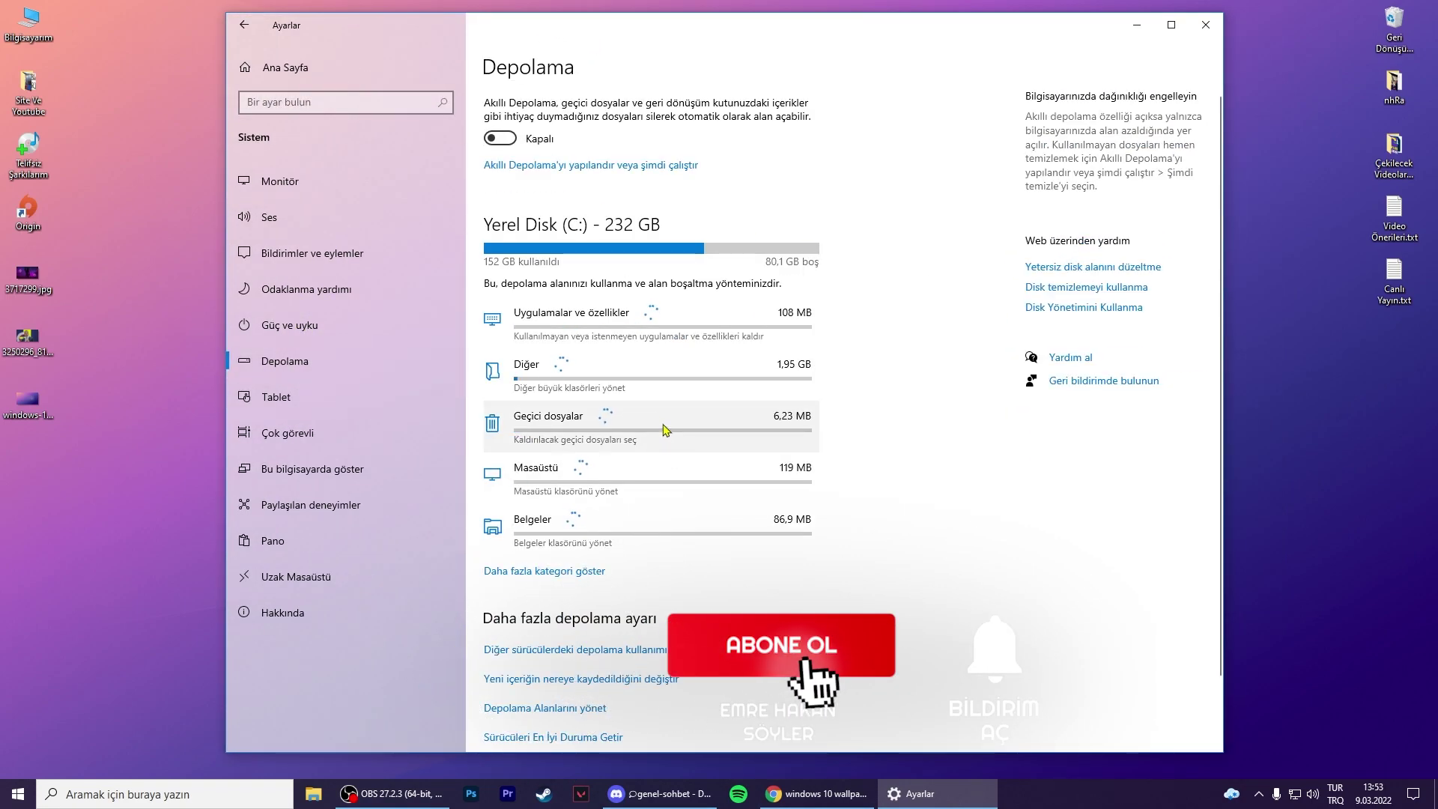
- Show all storage categories for drive C: and review how much space each one uses
scroll(667, 420, down, 1)
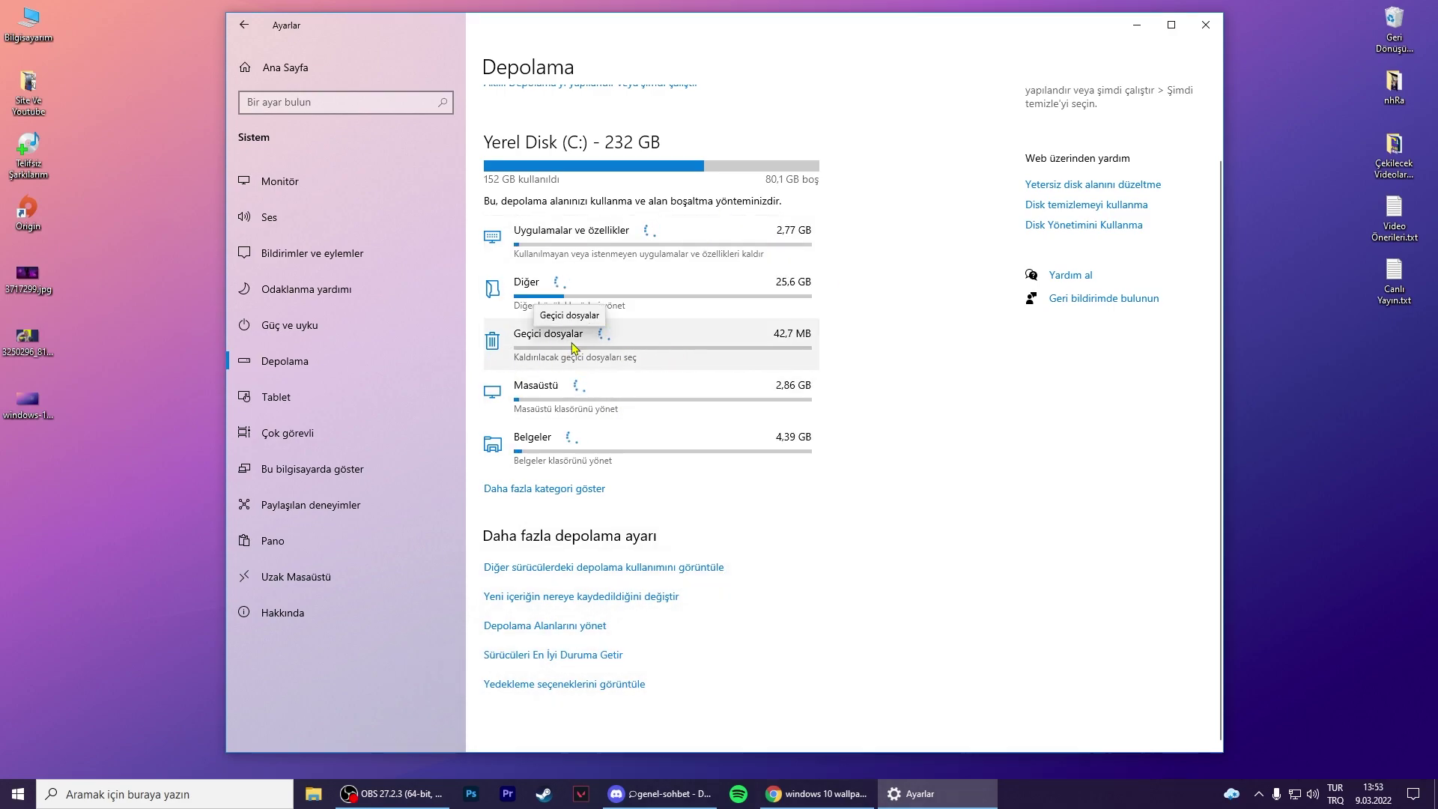
click(555, 491)
scroll(562, 488, down, 5)
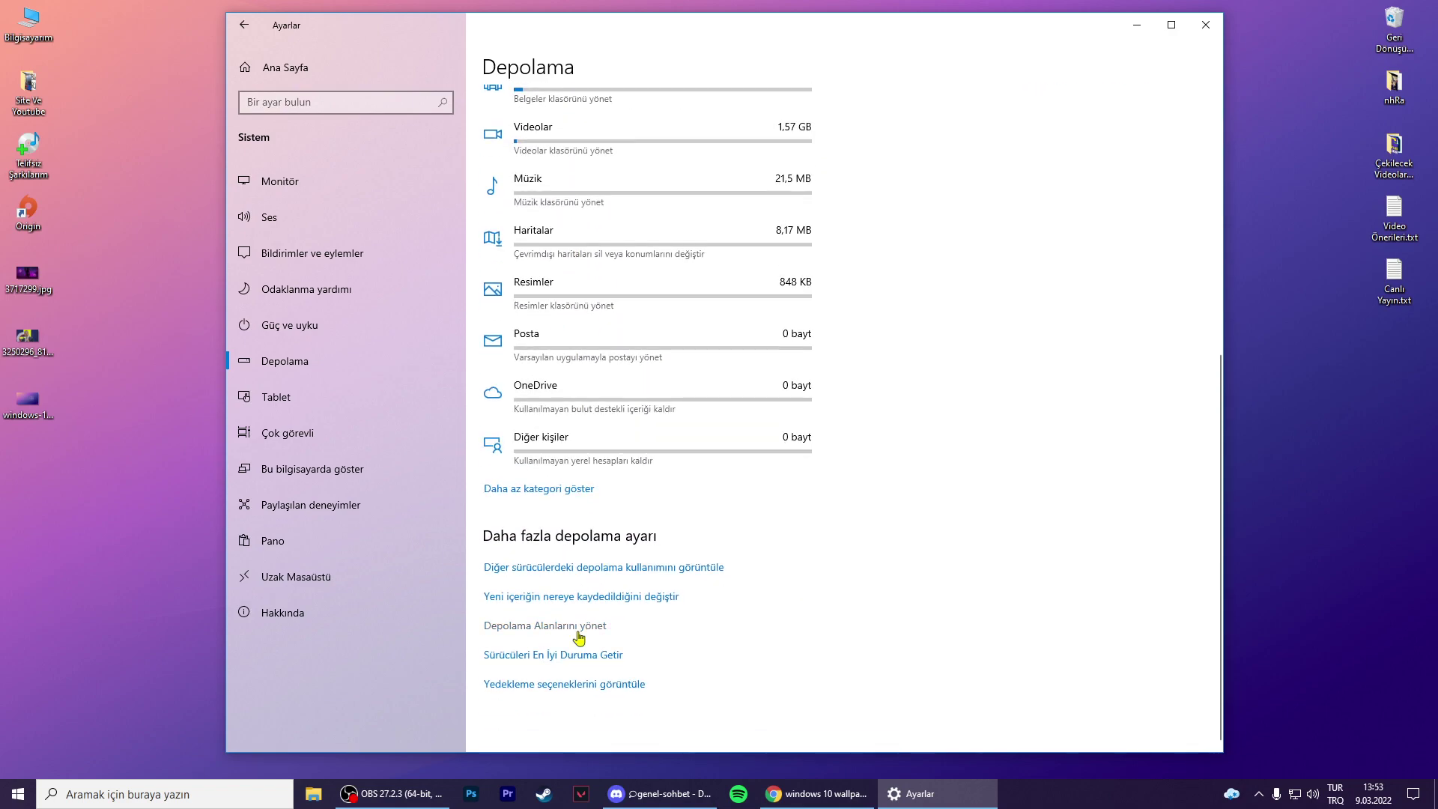
scroll(969, 334, up, 5)
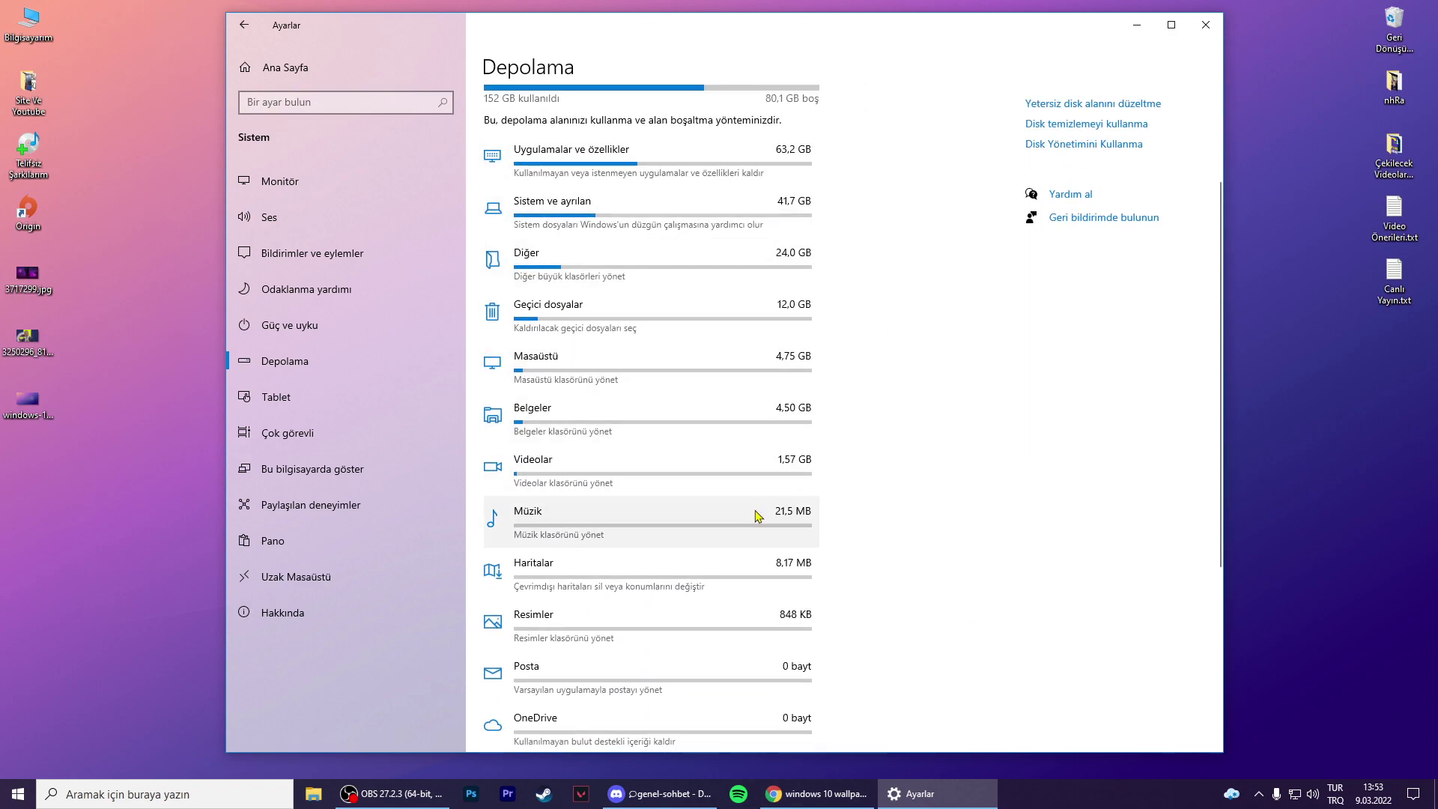
- Review the removable file types in the temporary files category of drive C: and close Settings
click(689, 343)
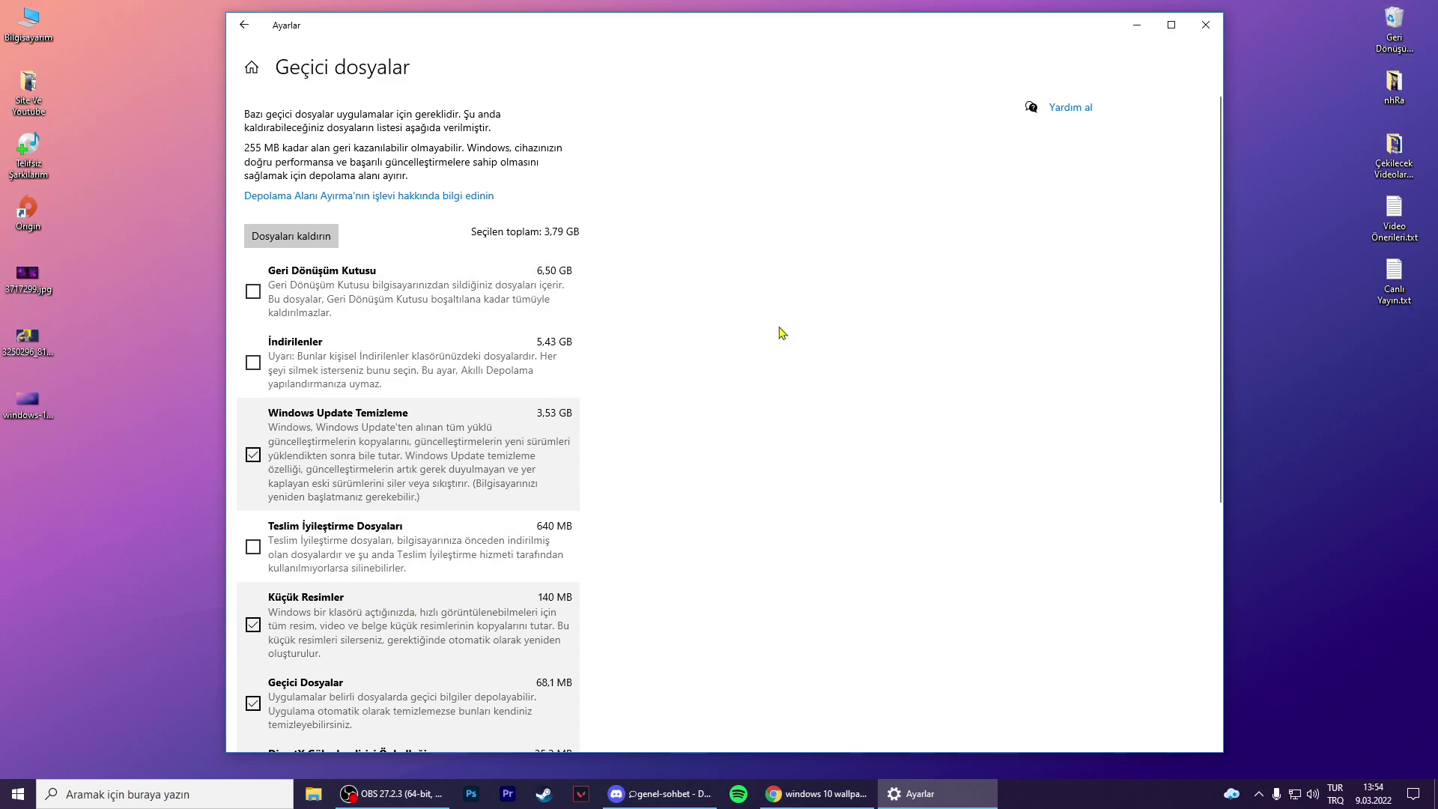
scroll(782, 332, down, 4)
scroll(684, 558, up, 4)
scroll(666, 494, down, 3)
scroll(487, 450, up, 3)
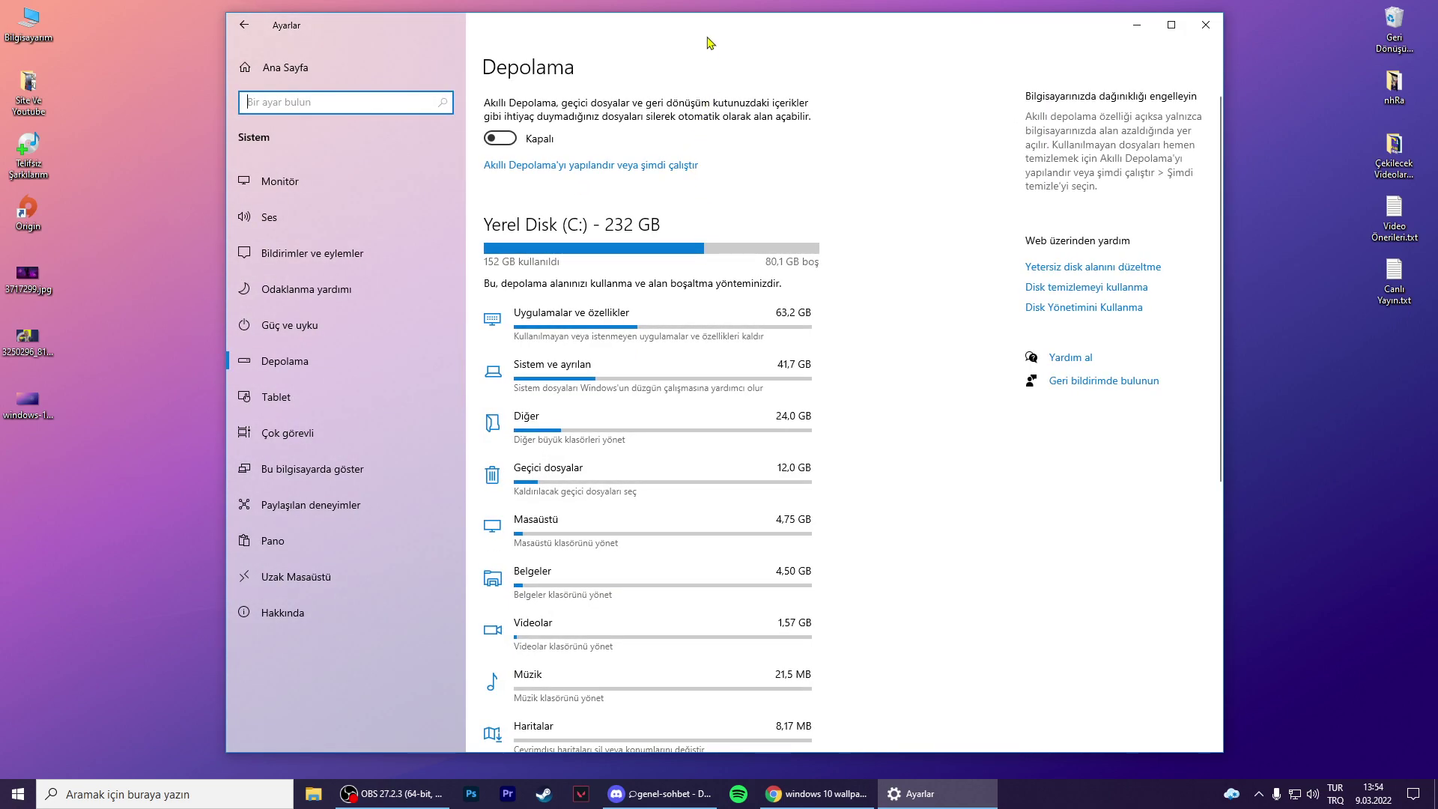
key(alt+Left)
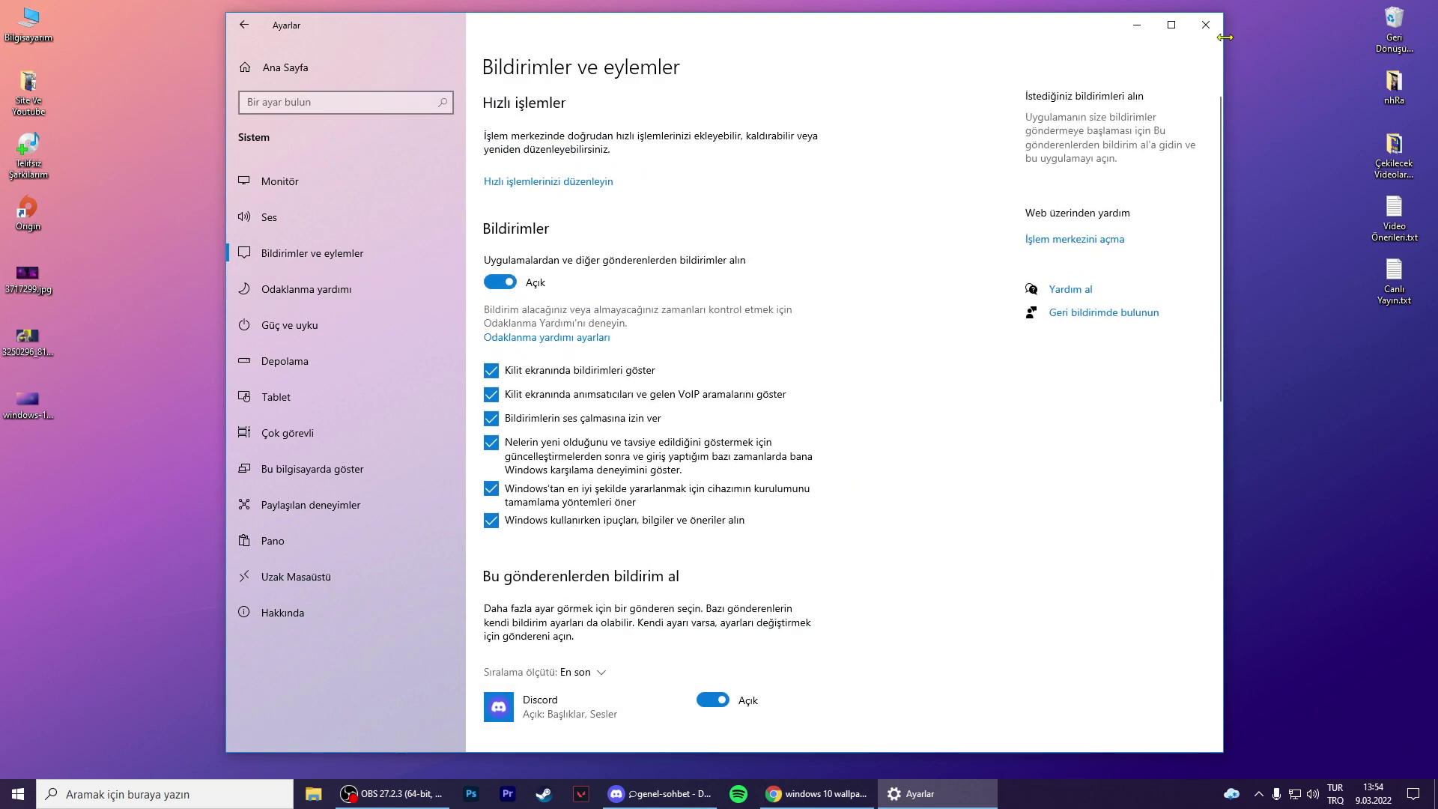
click(1206, 24)
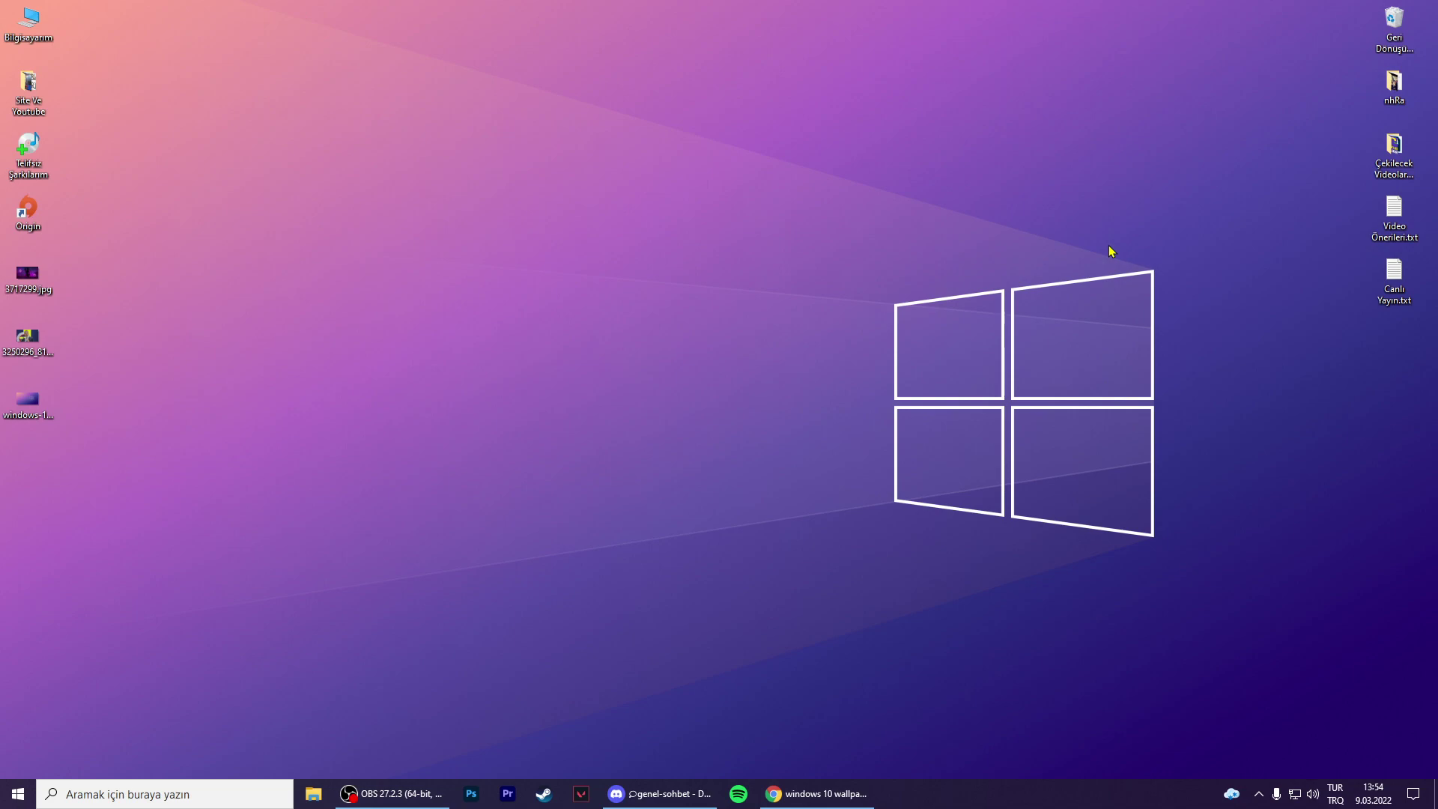
- Find the Windows Game Mode settings with the search "oyun m" and check the Game Mode and related graphics settings
click(254, 792)
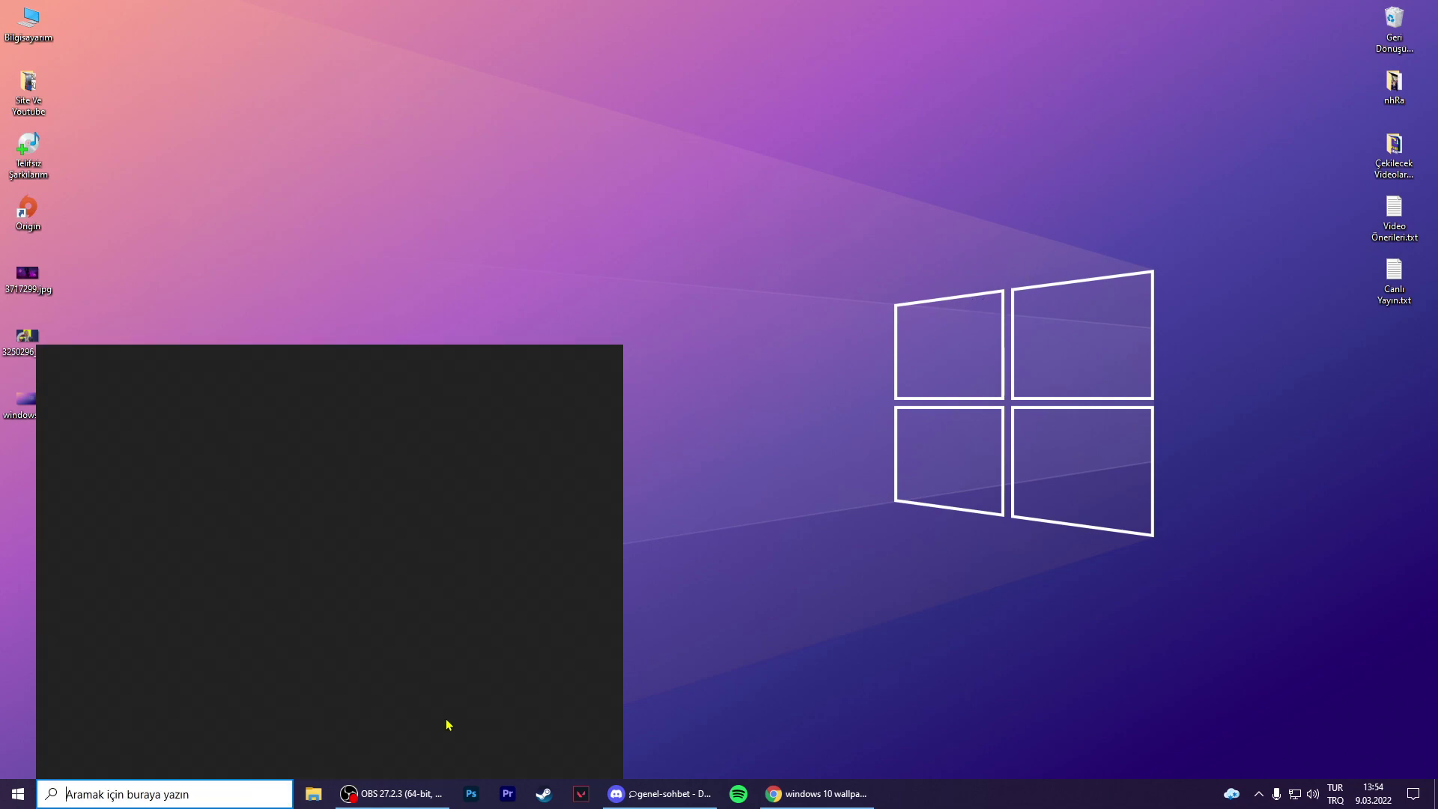
text(oyun m)
key(Return)
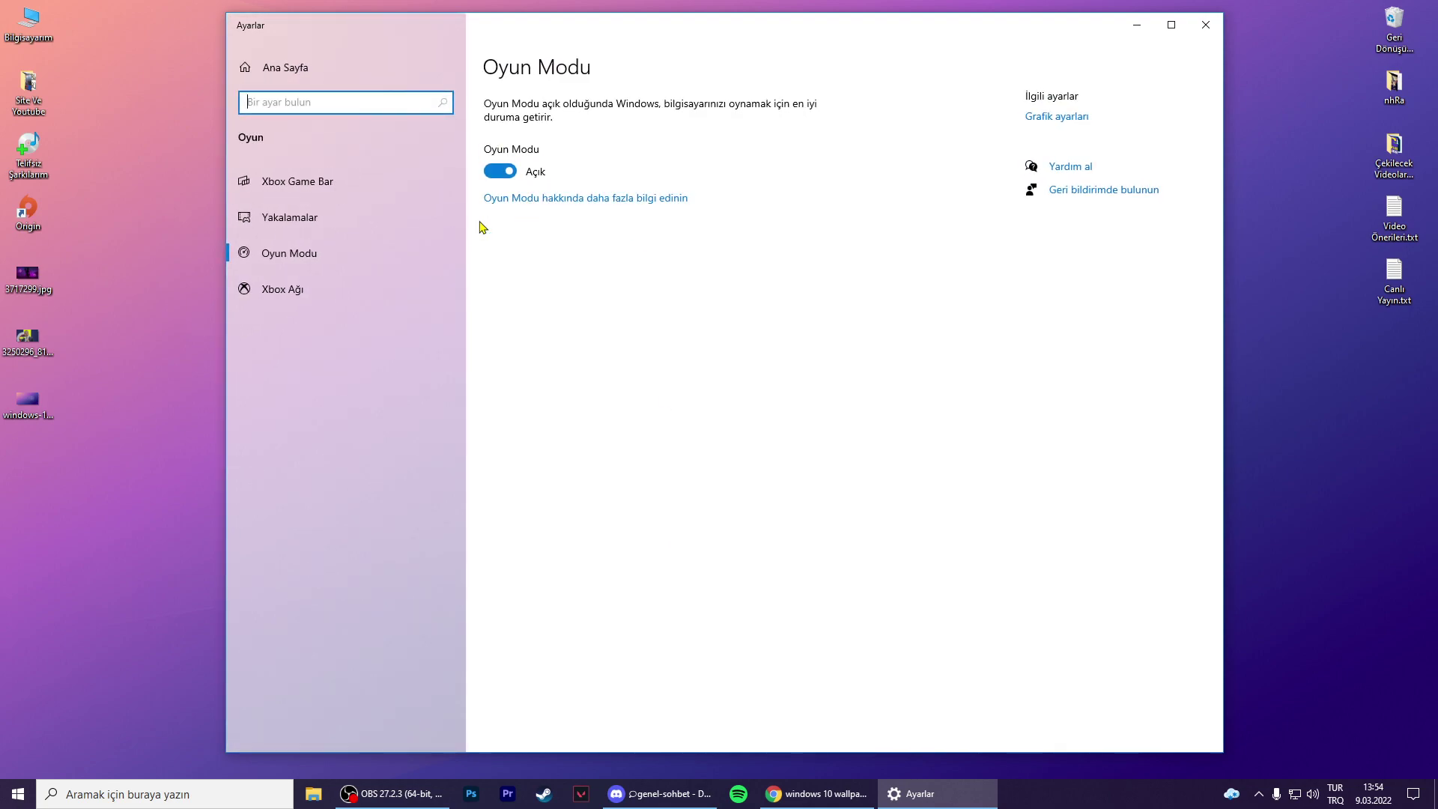
click(1061, 118)
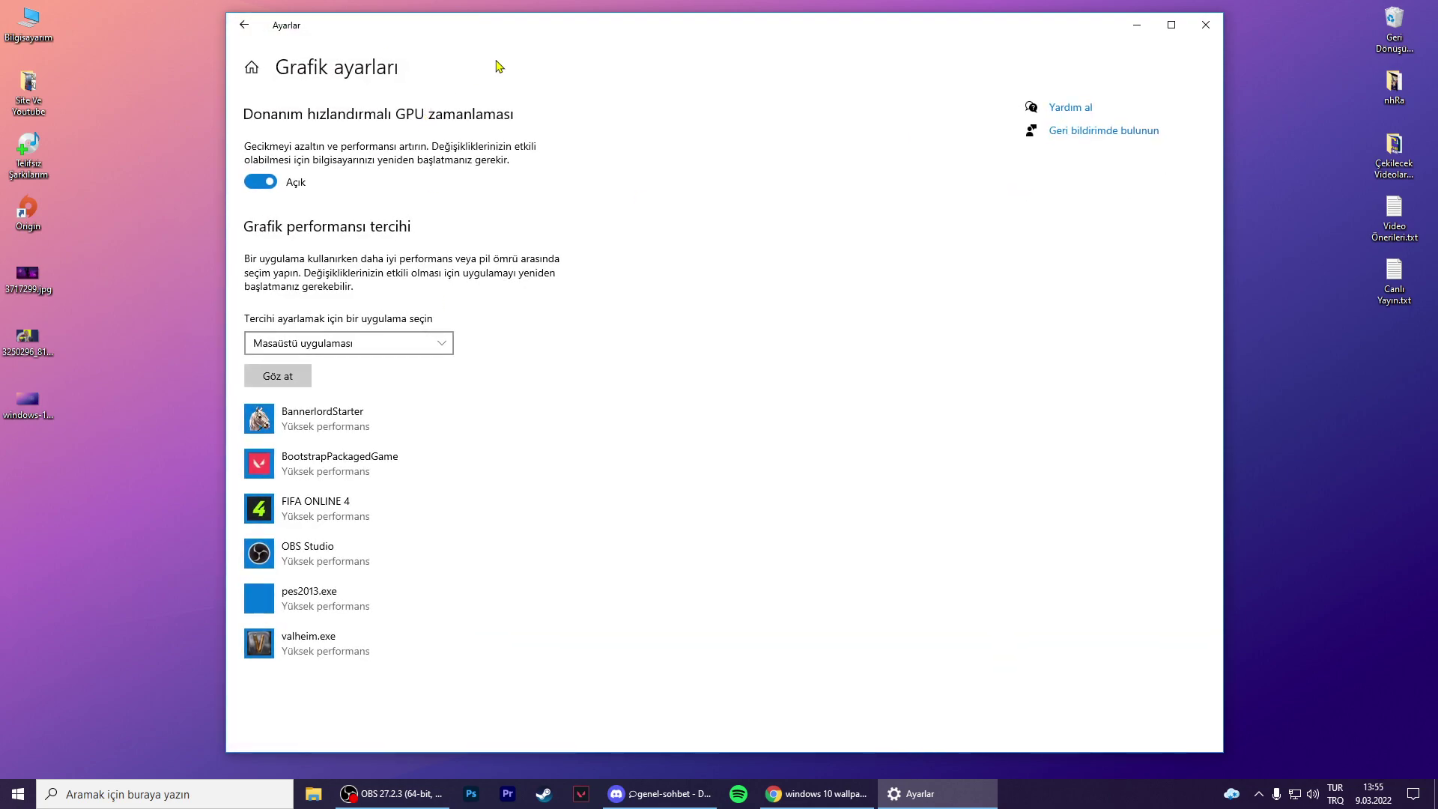
click(245, 26)
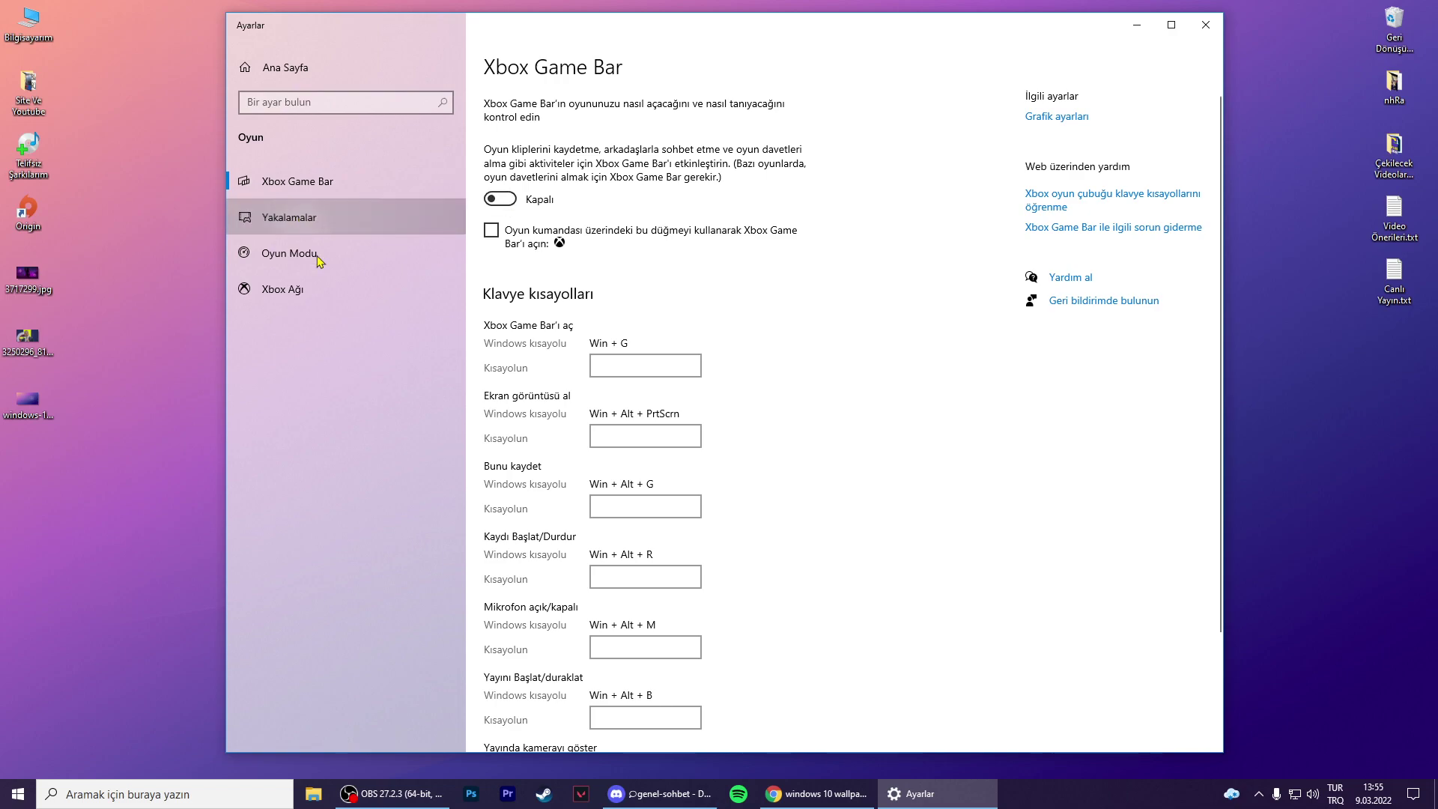
- Review the Captures, Xbox Network and Xbox Game Bar pages of the Gaming settings and close Settings
click(450, 217)
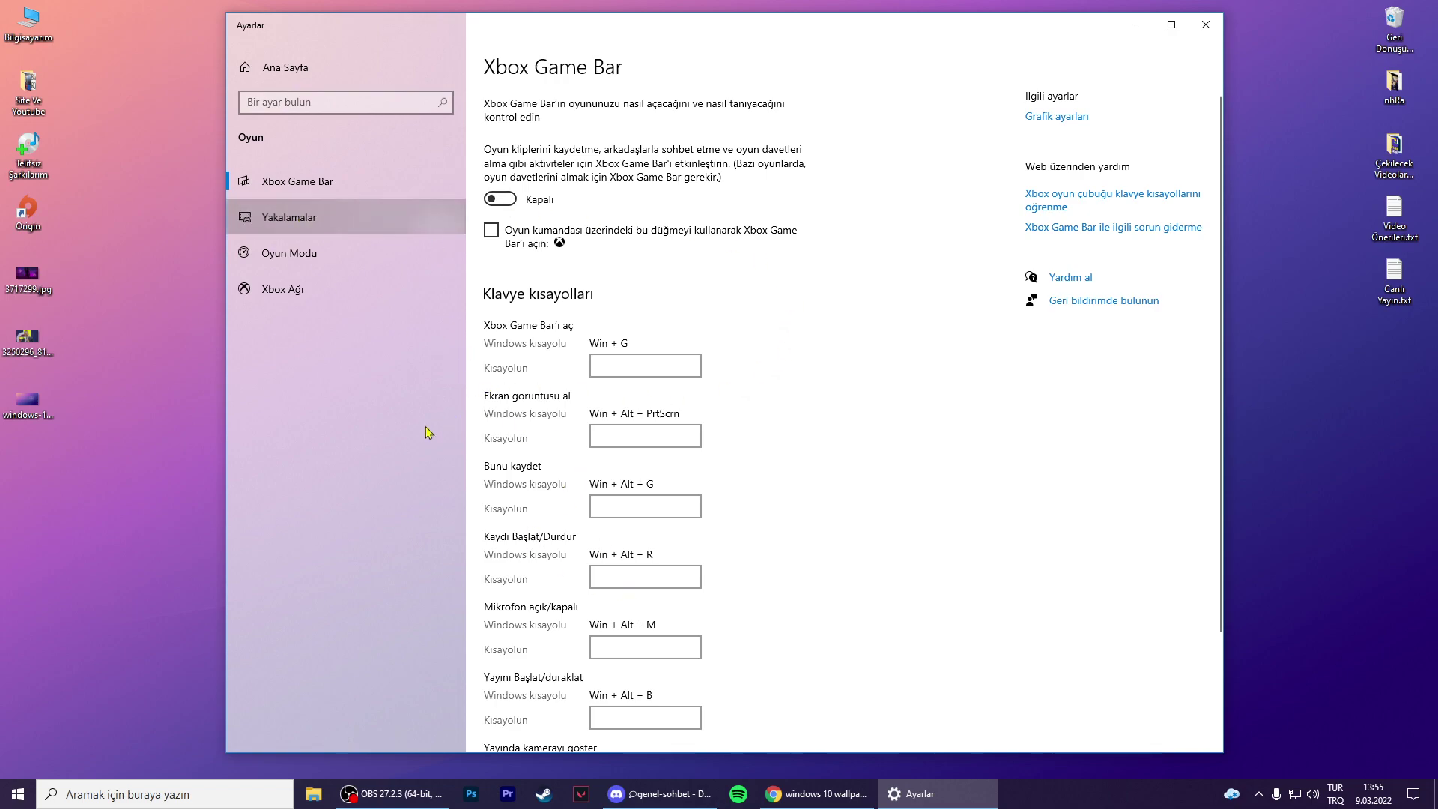
scroll(487, 464, down, 2)
scroll(555, 456, up, 2)
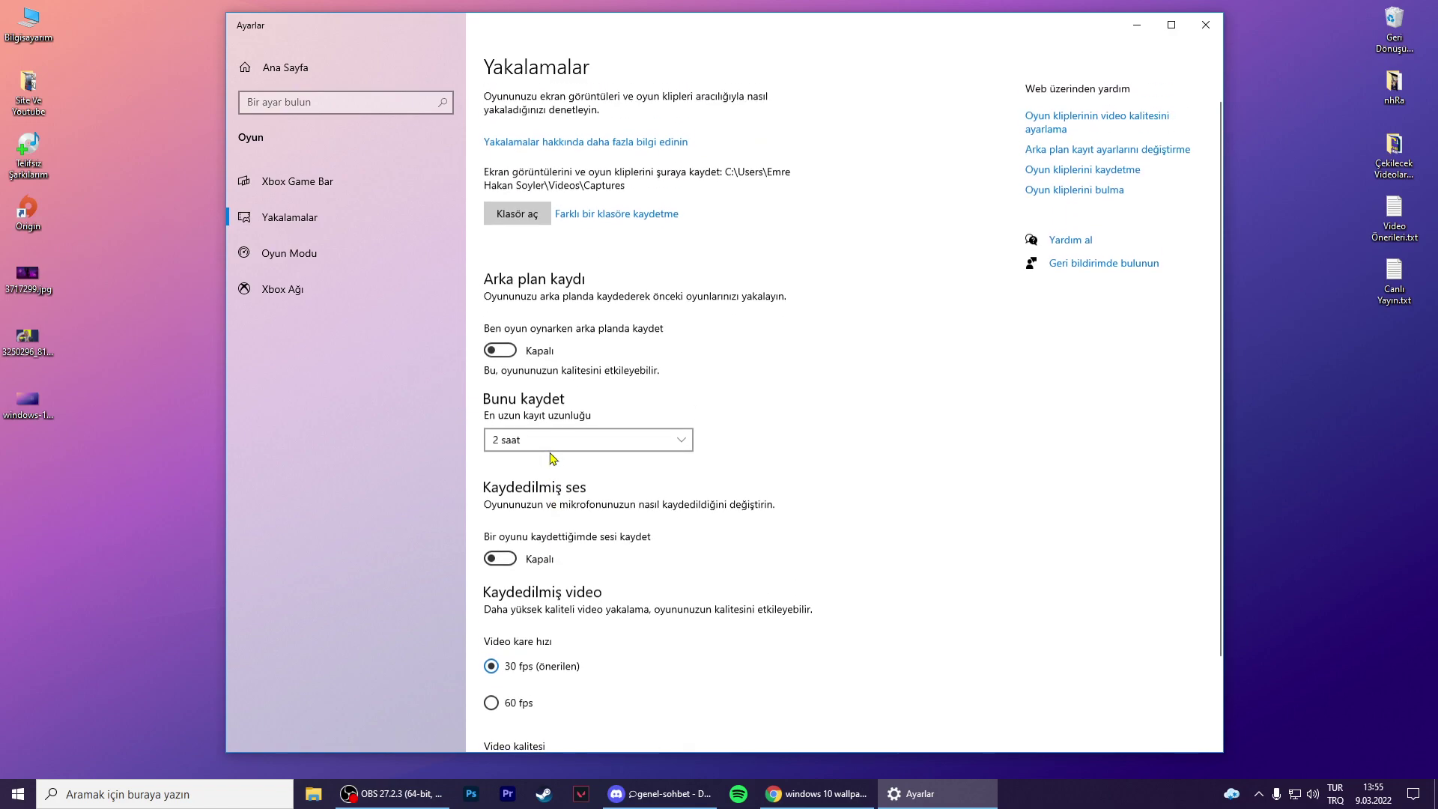
click(289, 286)
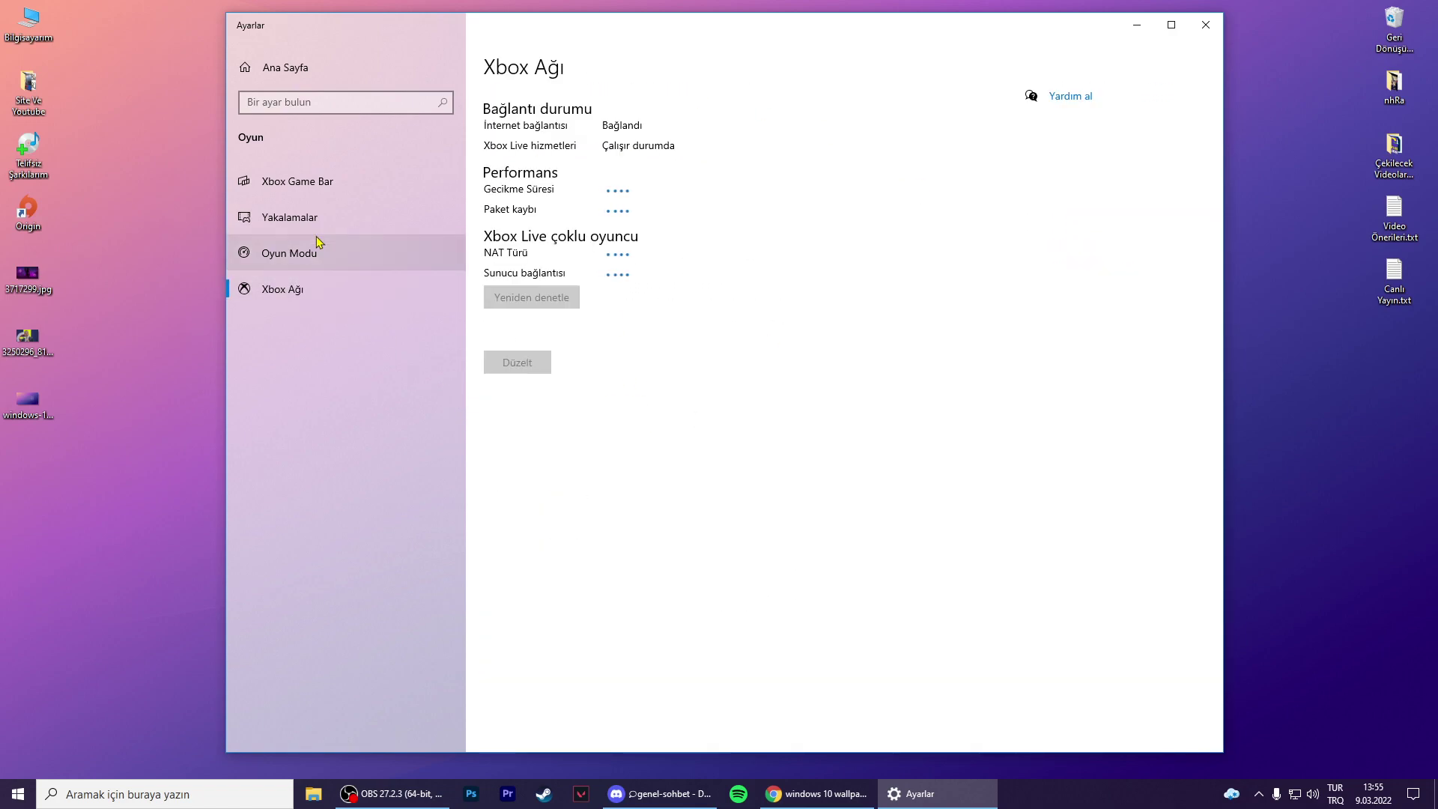
click(269, 183)
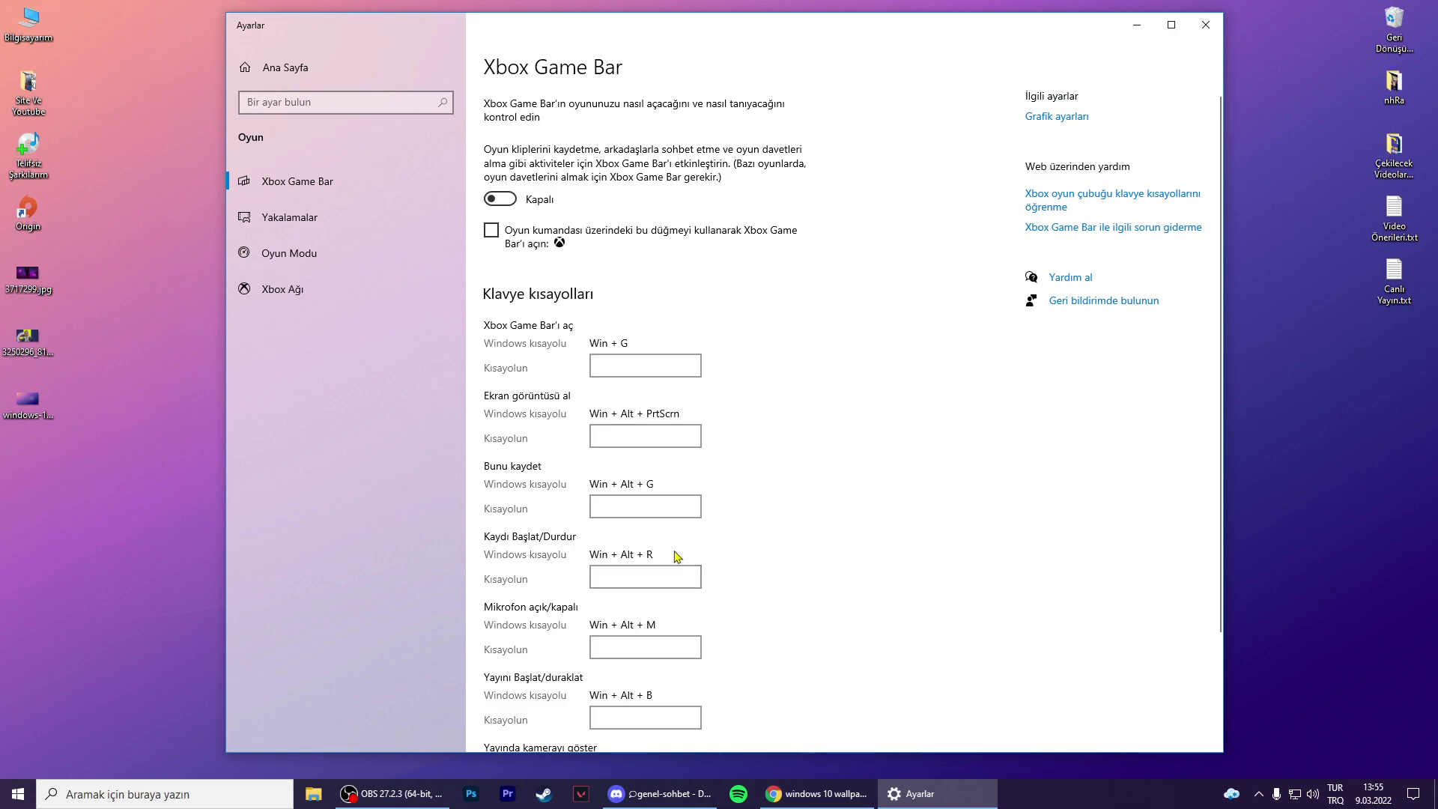
click(1205, 25)
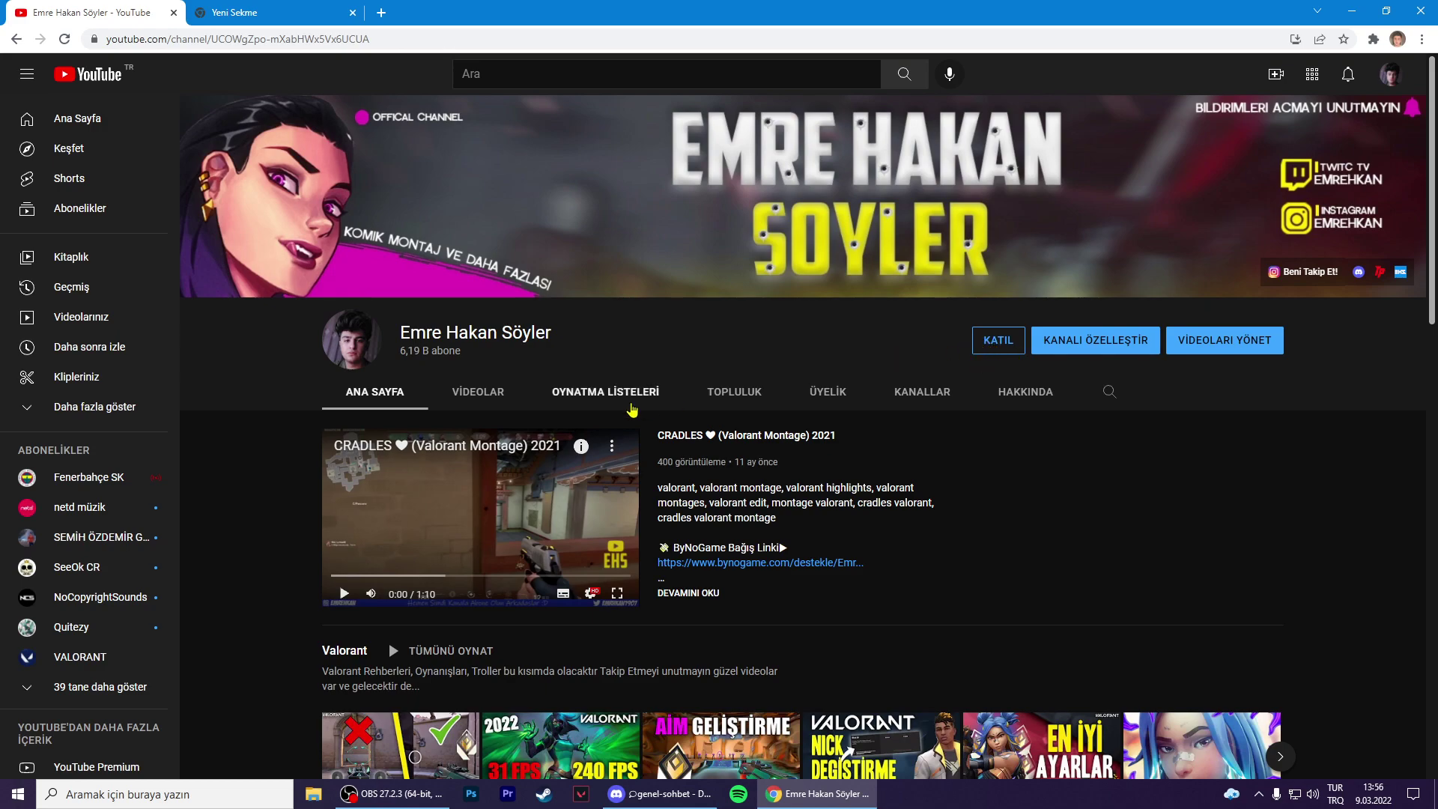
- Close the YouTube channel tab in Chrome and open the bookmarked Google home page in the remaining tab
key(ctrl+Tab)
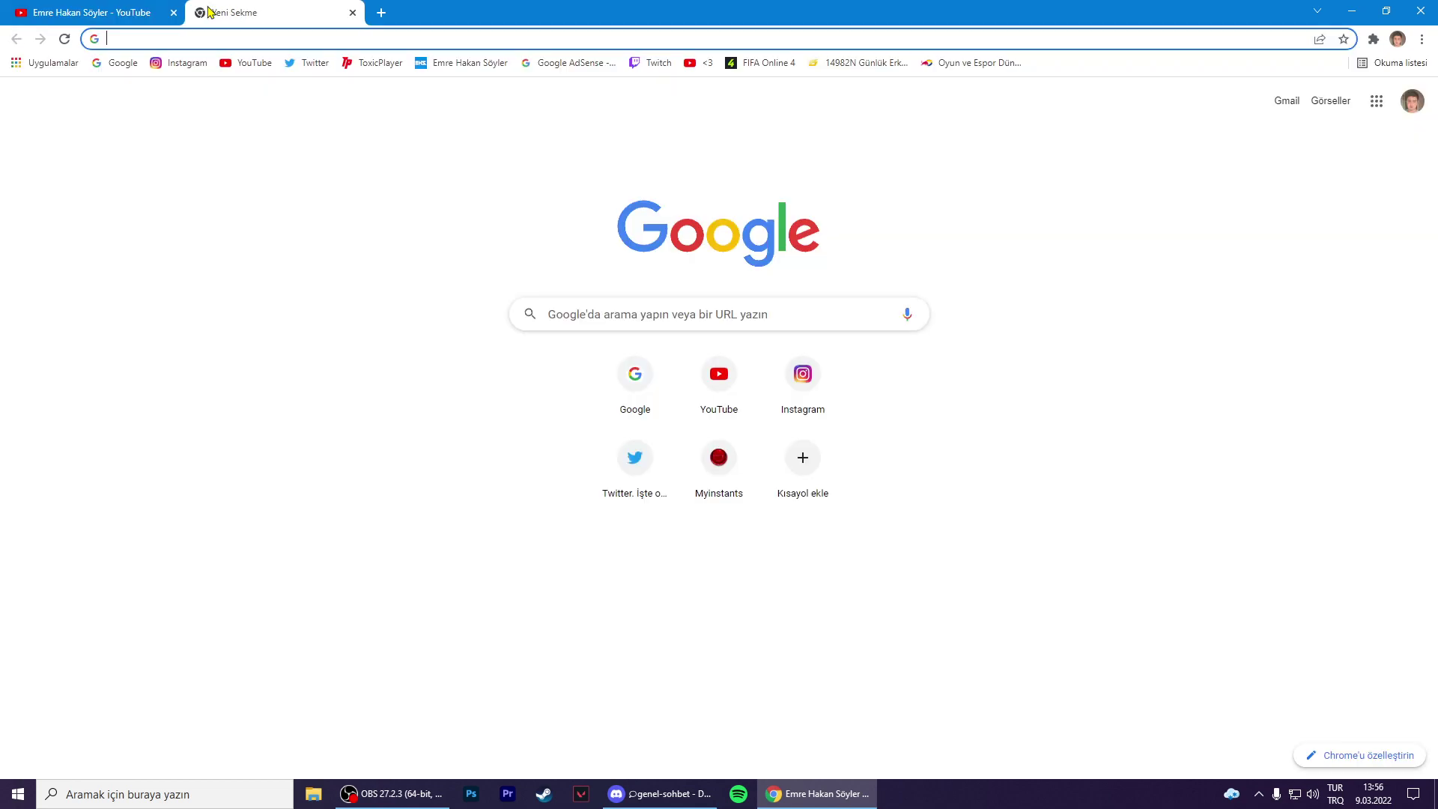
click(173, 12)
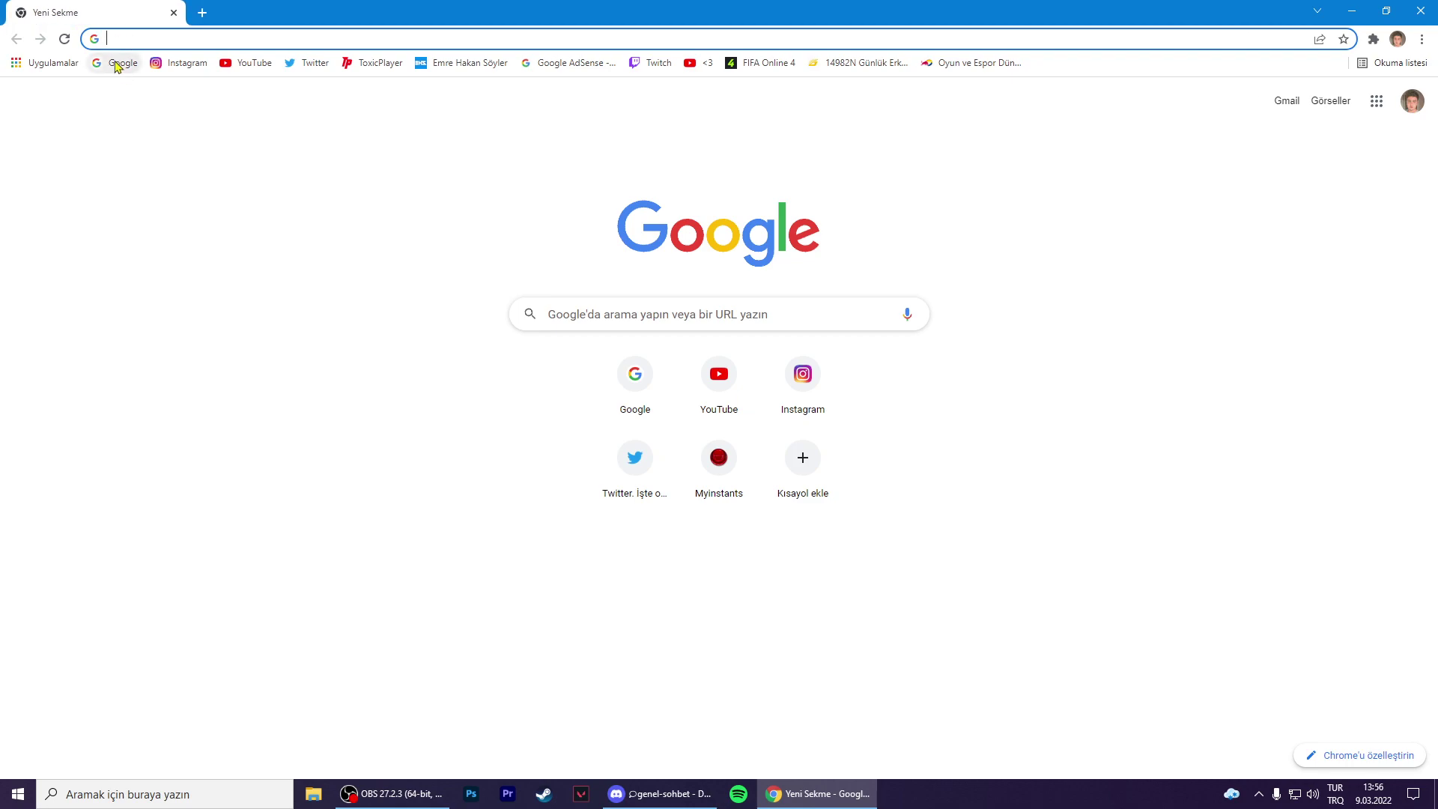
click(116, 63)
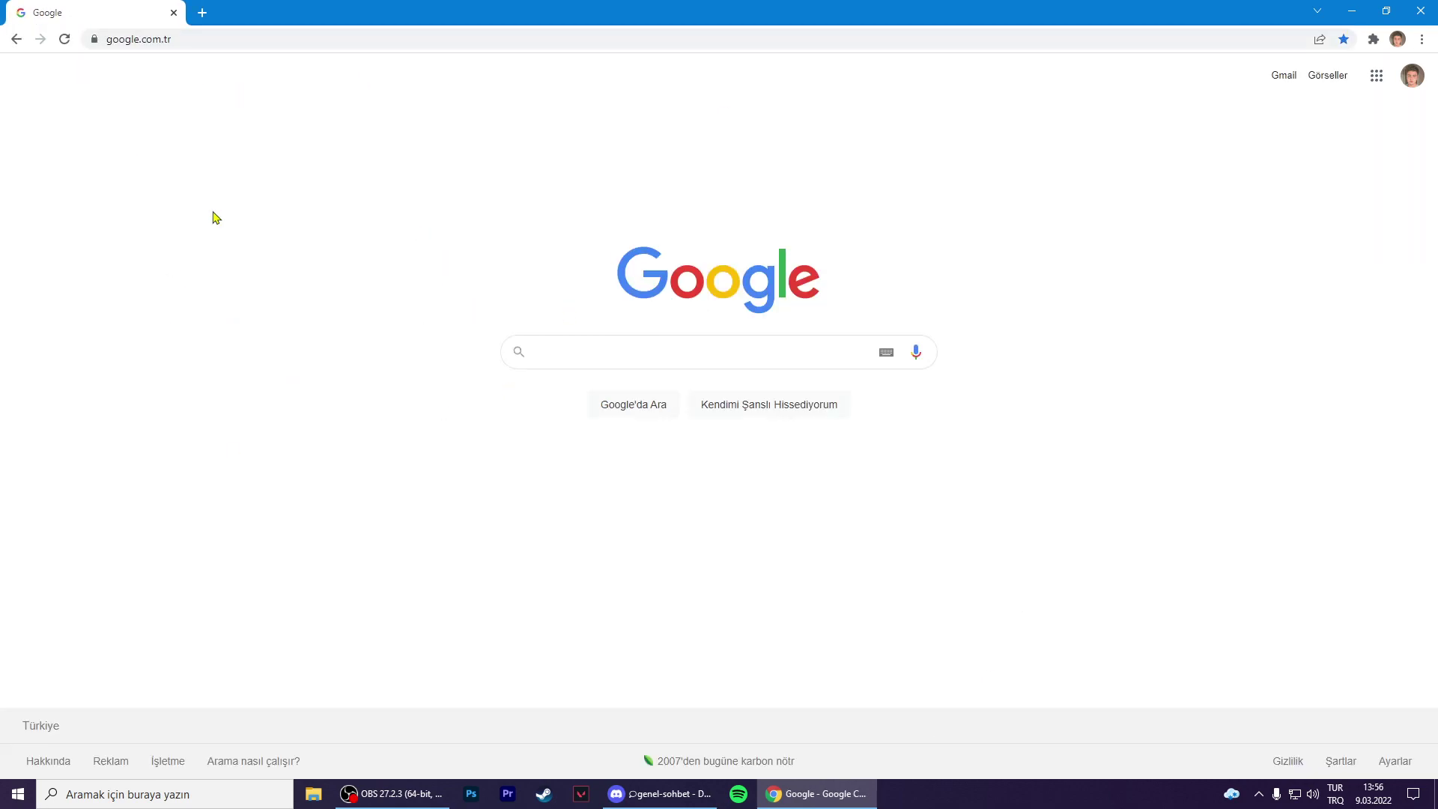
- Search Google for "amd driver" and open the AMD Drivers and Support result
click(717, 350)
text(amd driver)
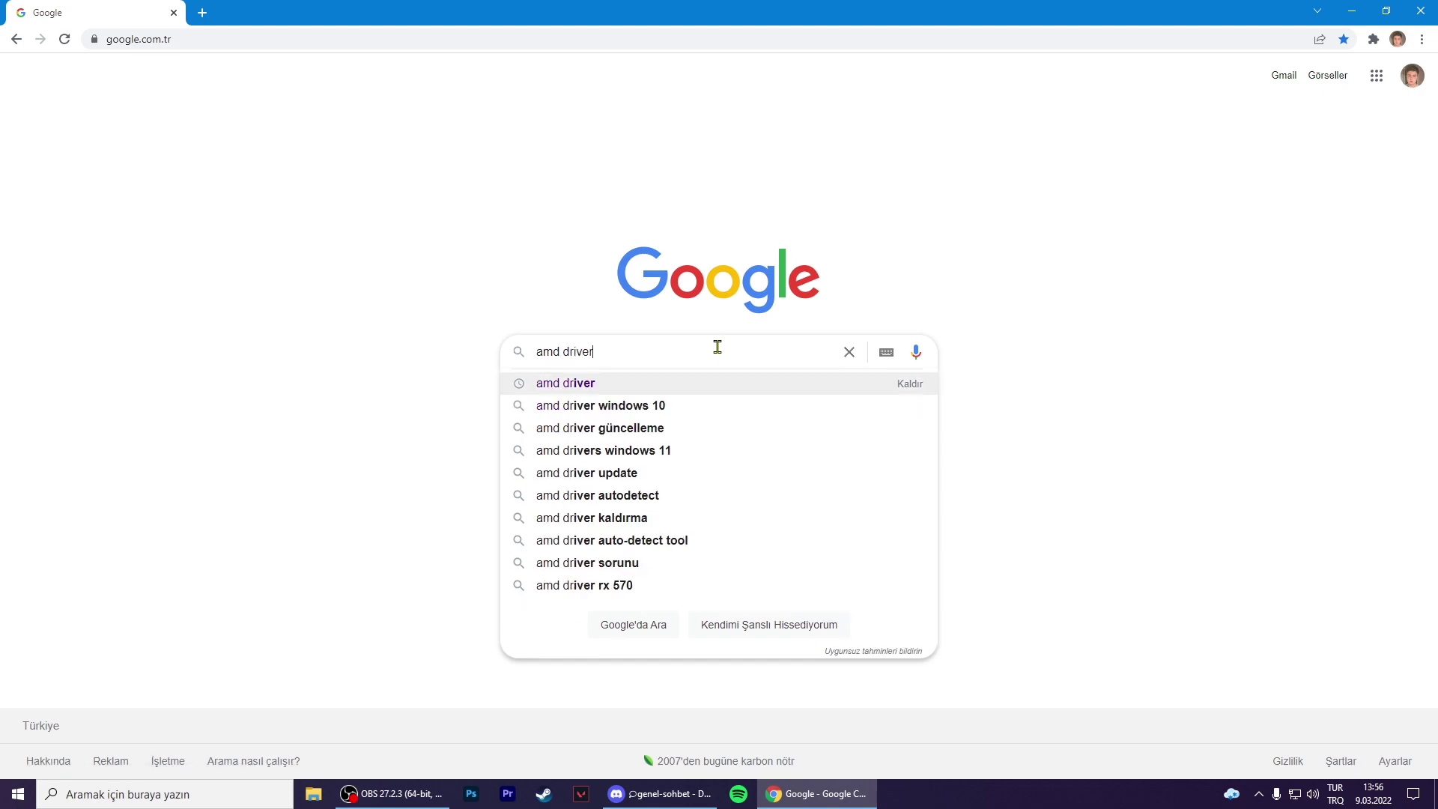
key(Return)
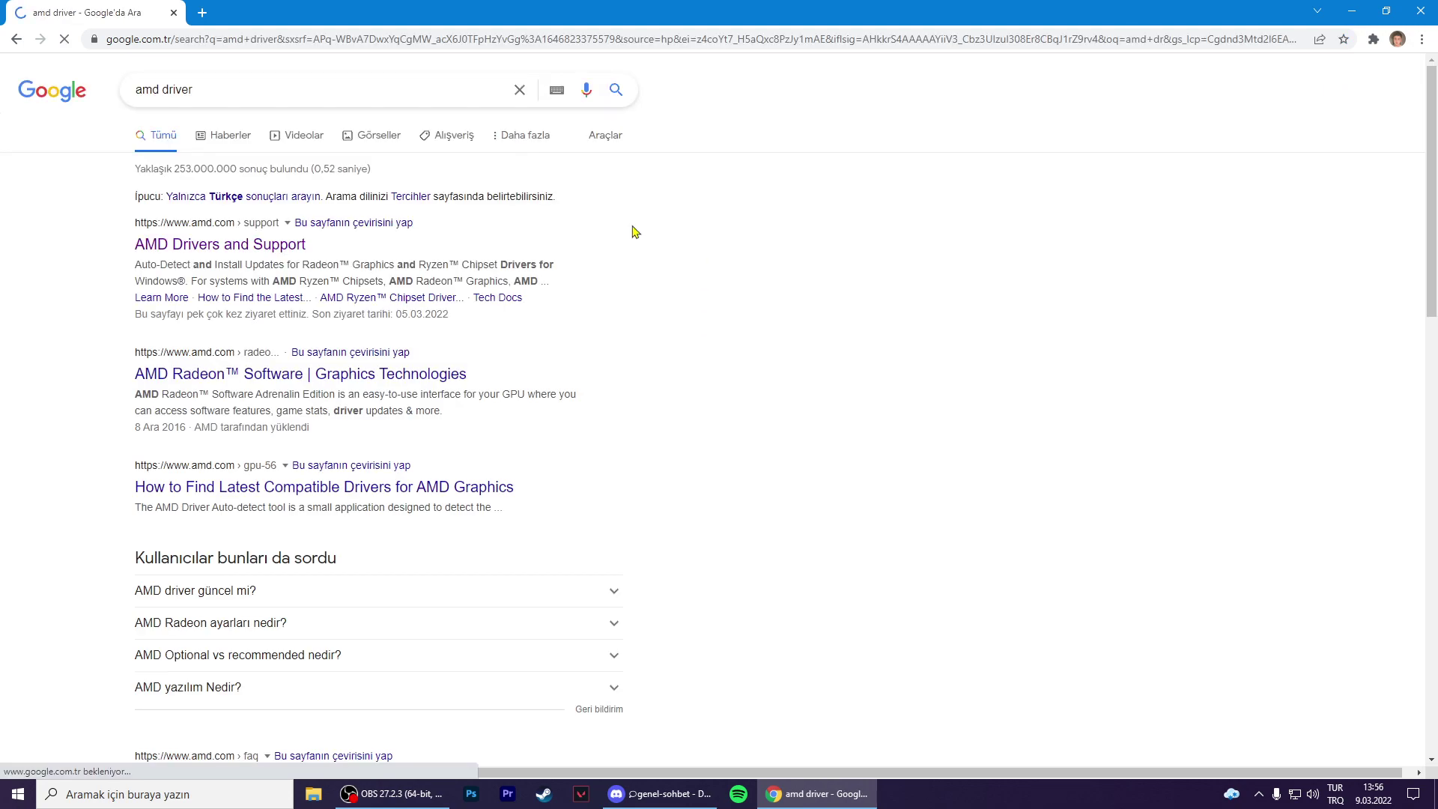
click(292, 247)
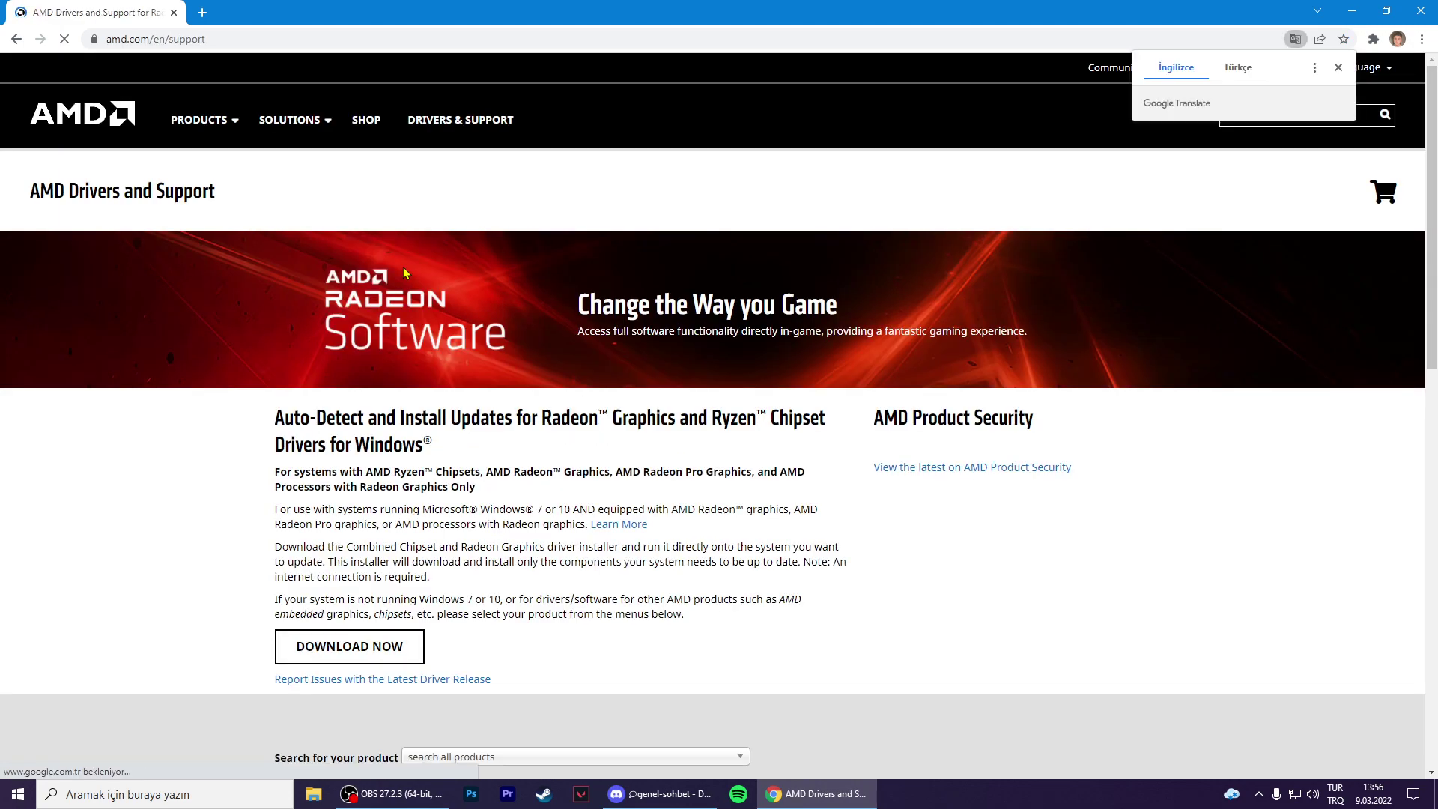
- Examine the auto-detect driver installer download and the manual product selection list on the AMD Drivers and Support page
scroll(398, 352, down, 2)
scroll(397, 352, down, 3)
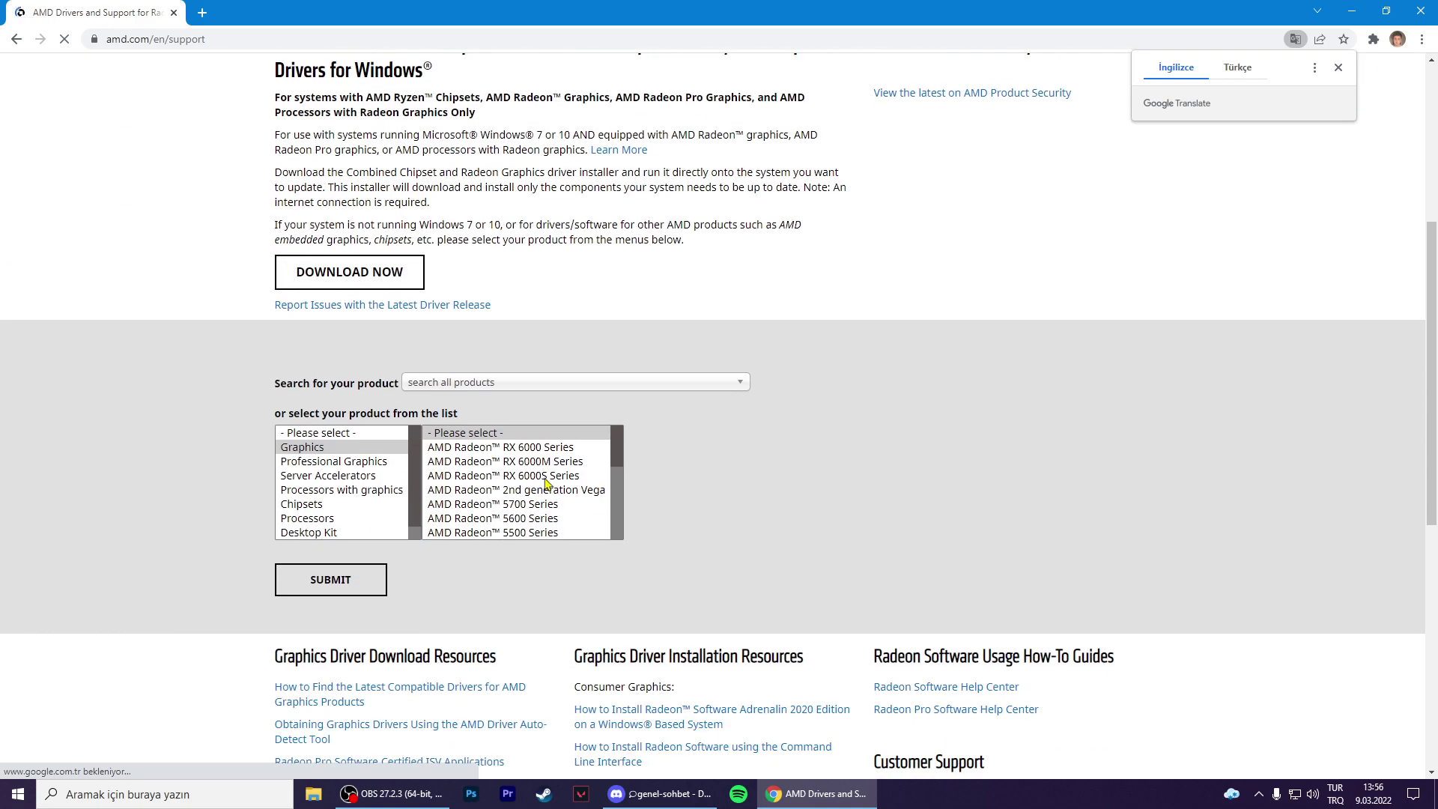
scroll(500, 458, down, 2)
scroll(500, 457, up, 2)
scroll(981, 457, up, 2)
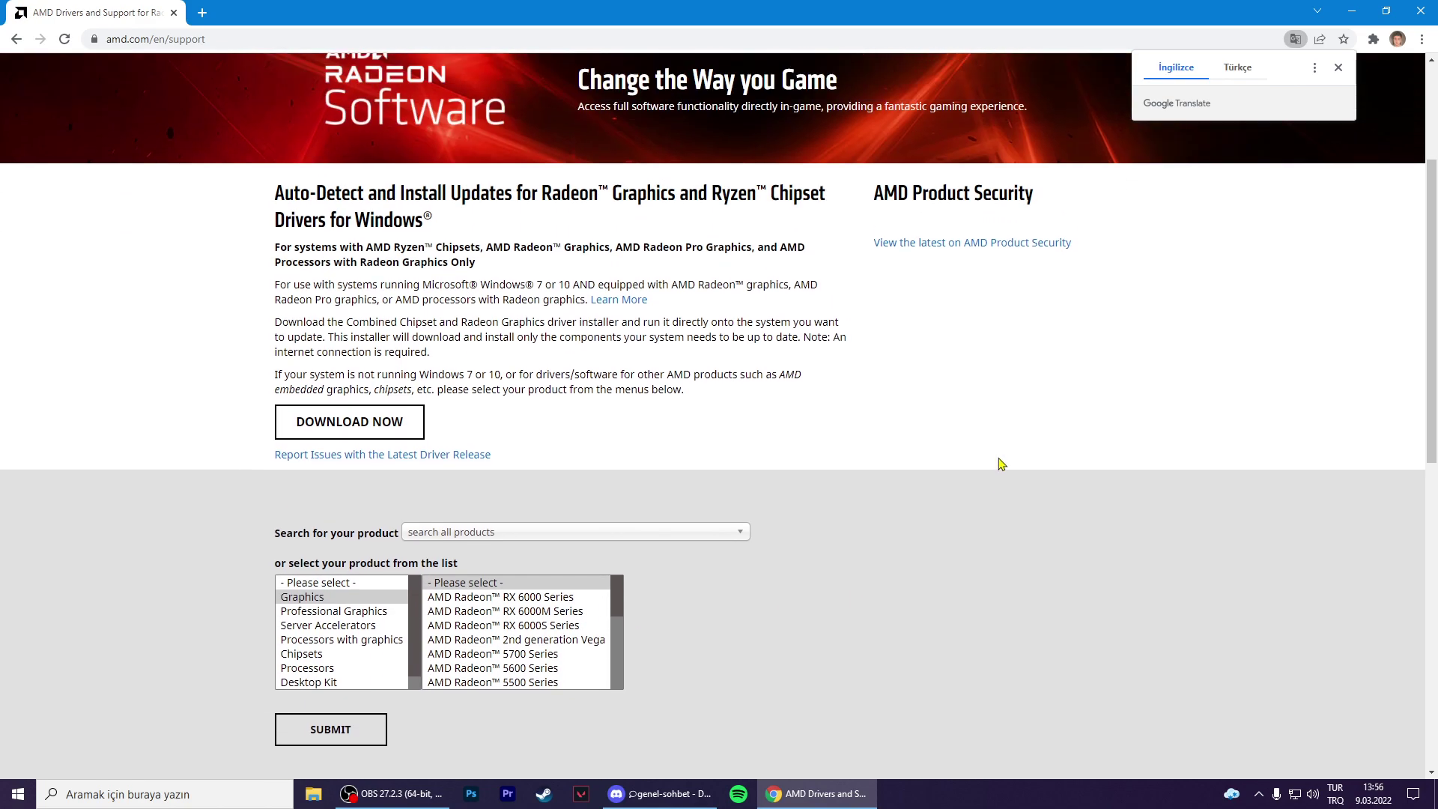
drag(762, 393, 269, 289)
click(185, 289)
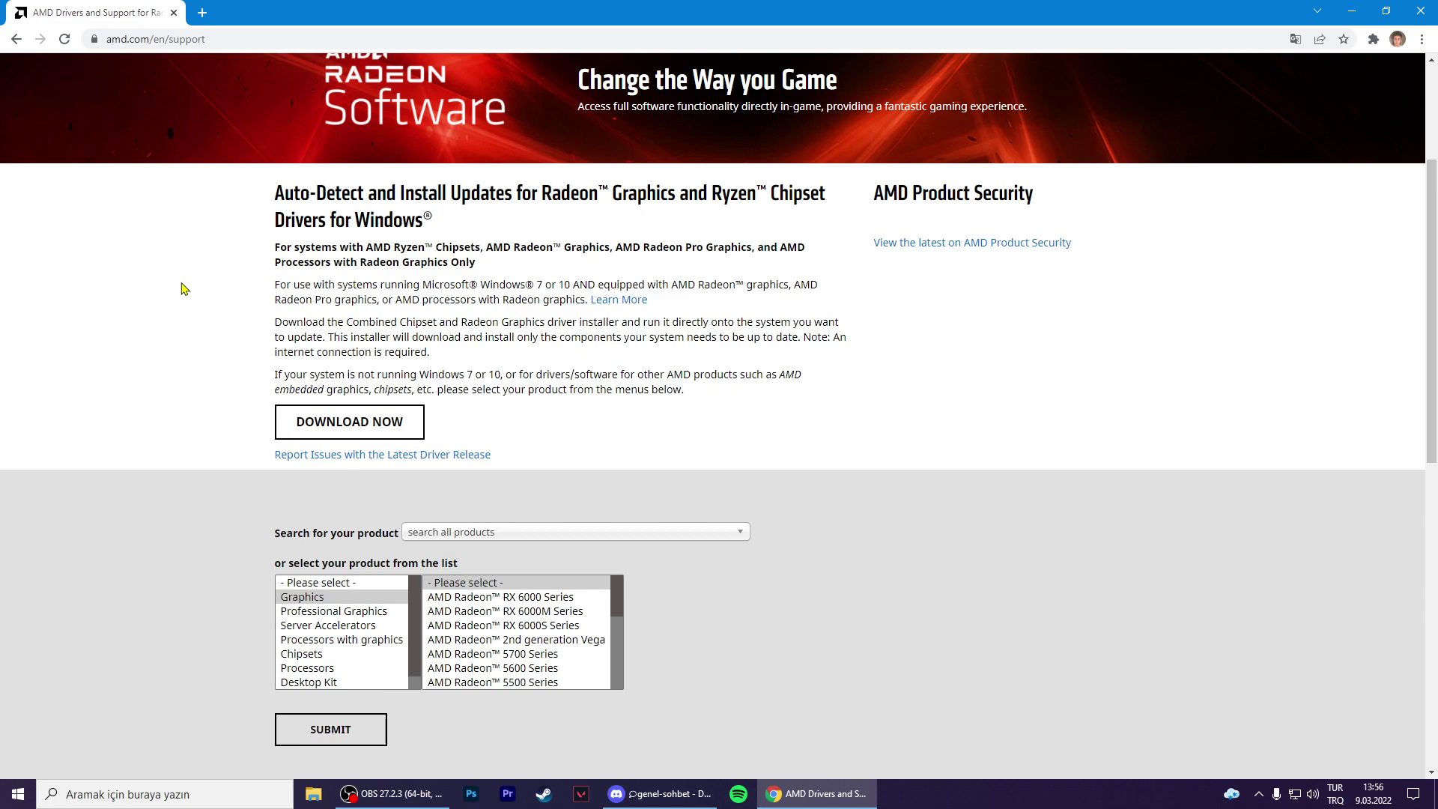
click(322, 423)
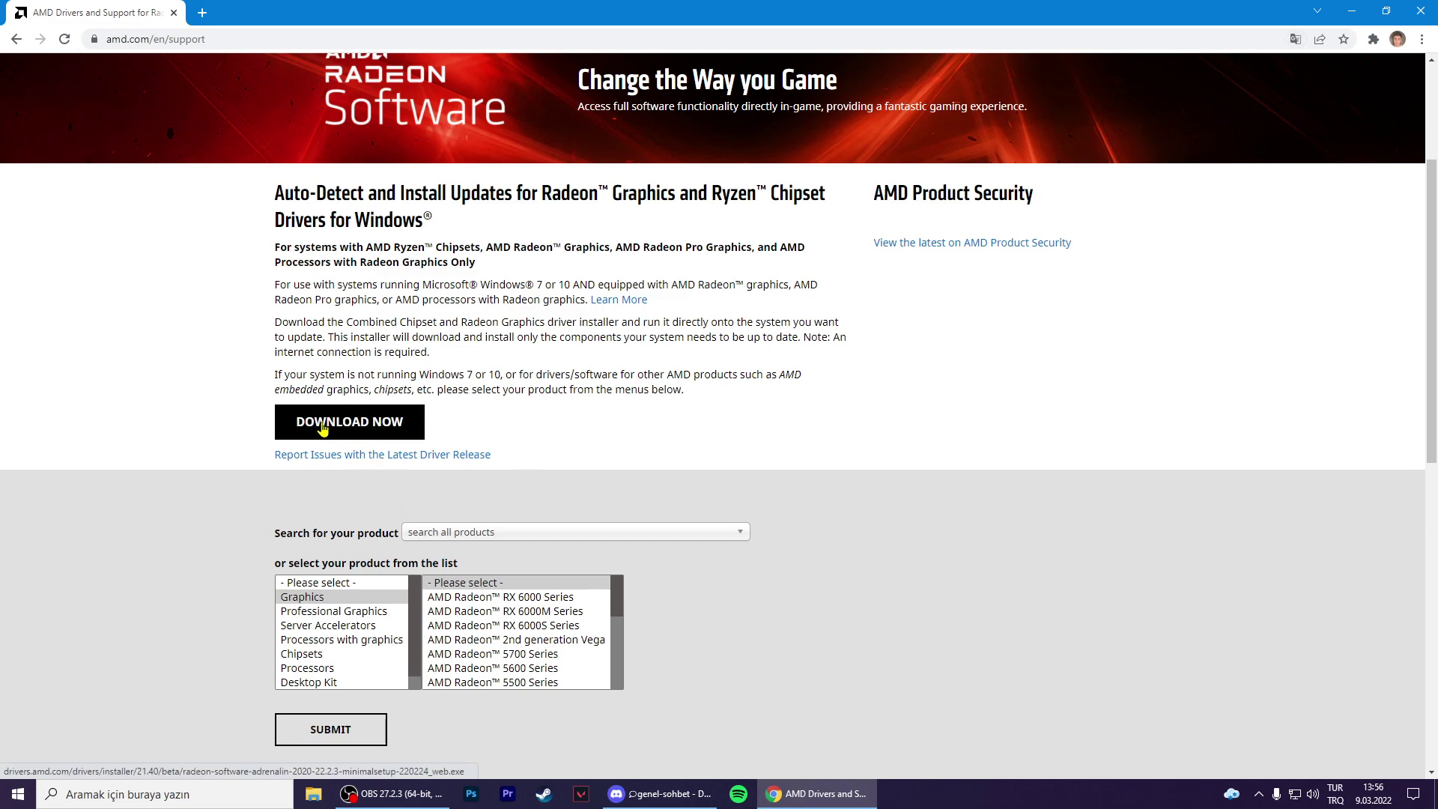
scroll(730, 525, down, 2)
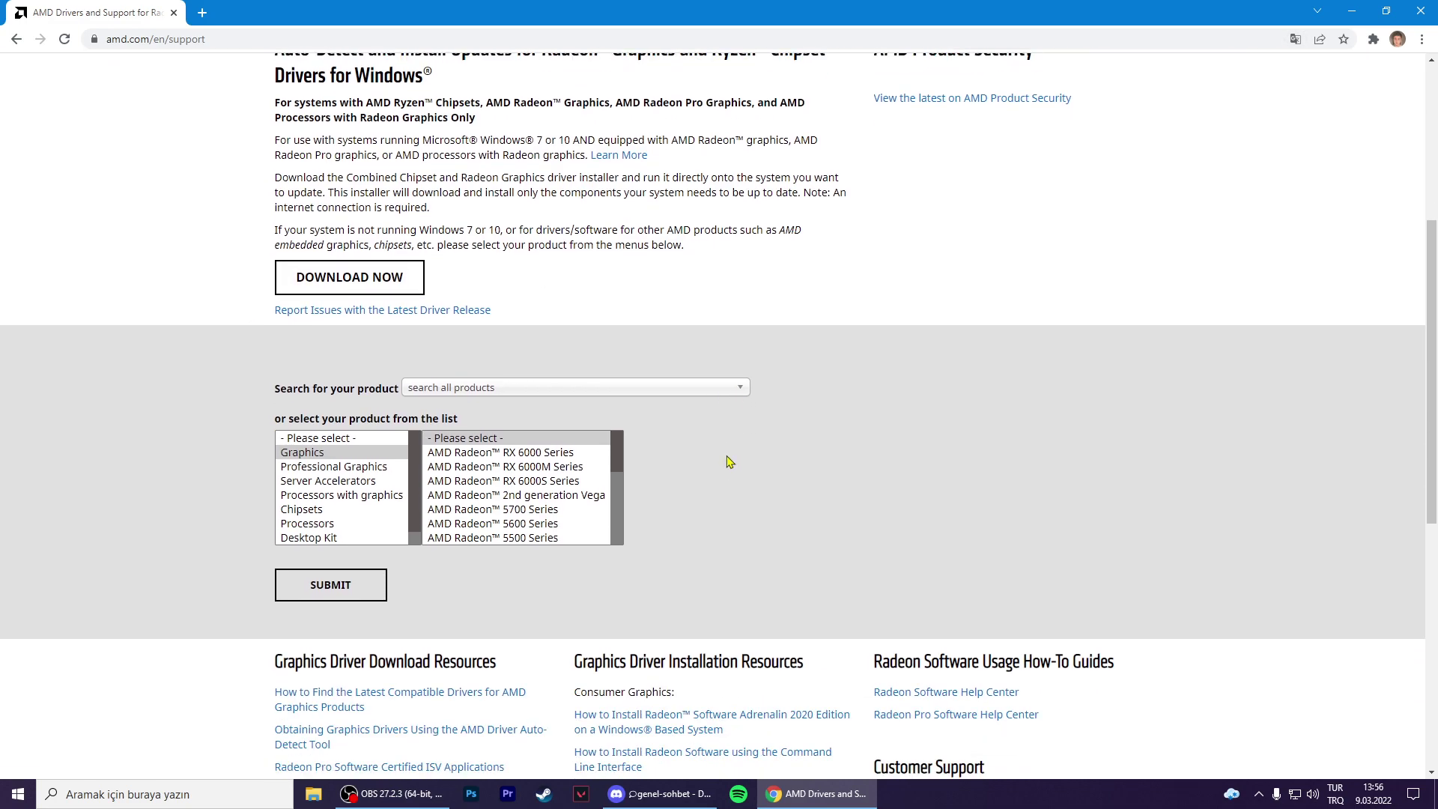
scroll(706, 620, up, 3)
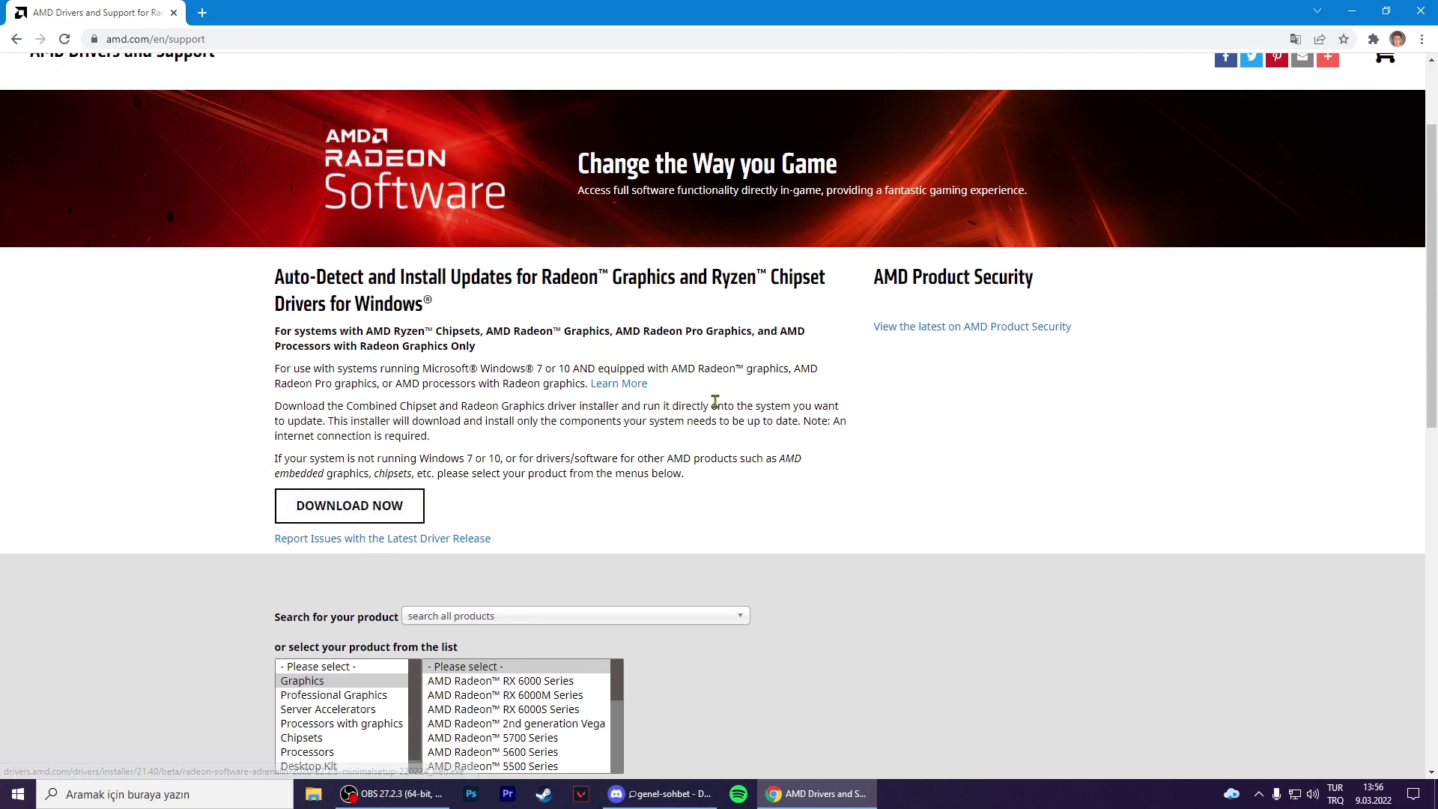
scroll(592, 509, up, 2)
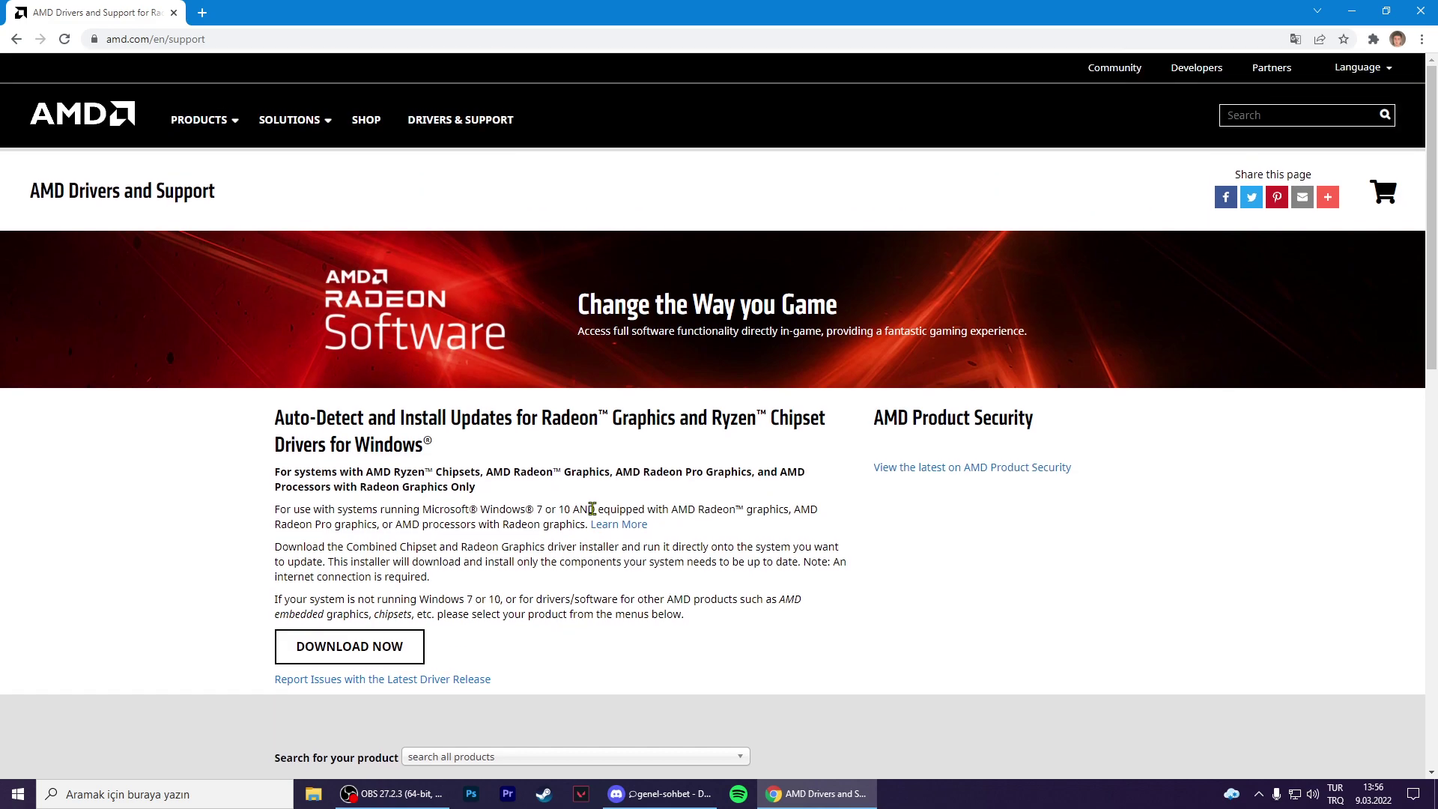
scroll(592, 509, down, 1)
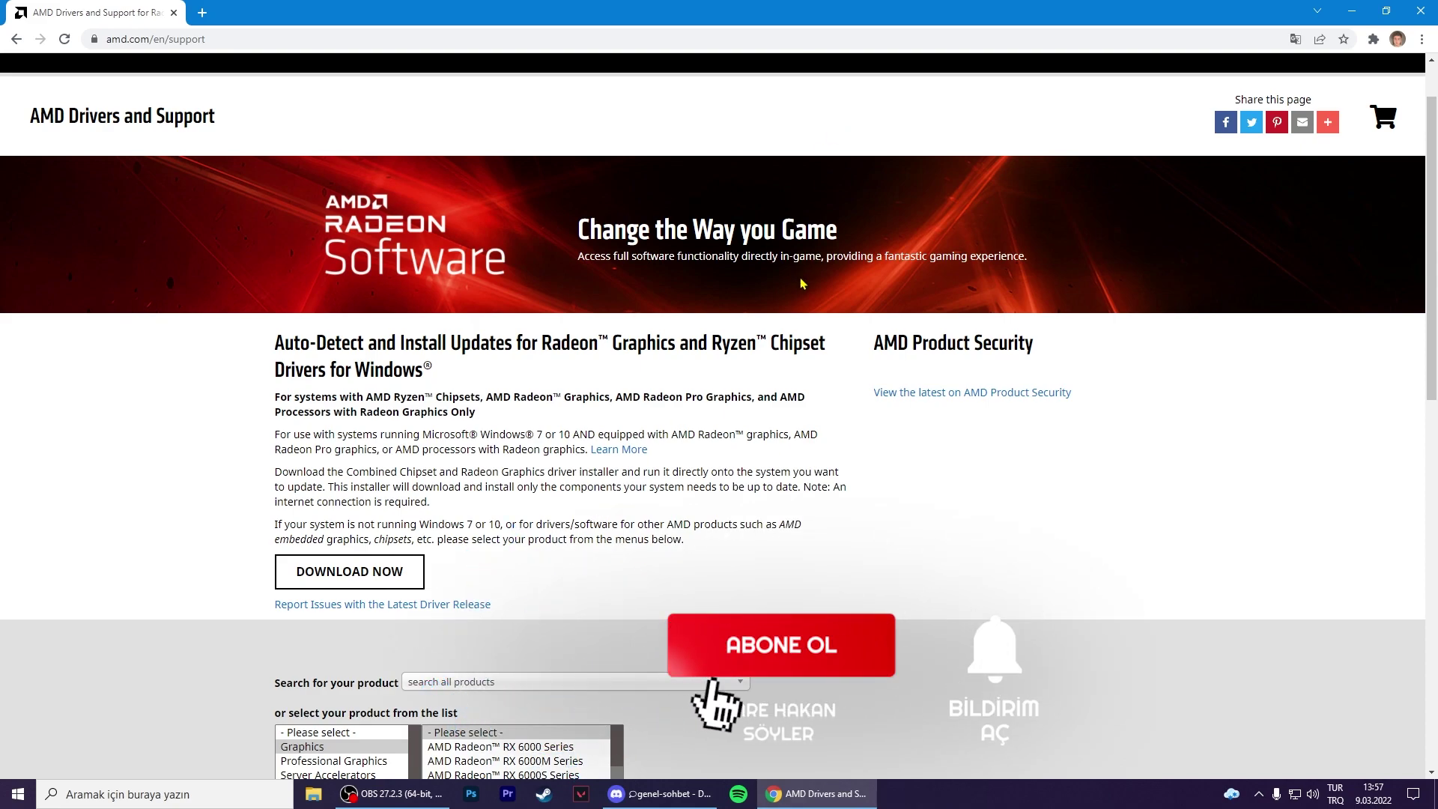
- Switch to Discord to view the genel-sohbet channel and close its window
click(641, 796)
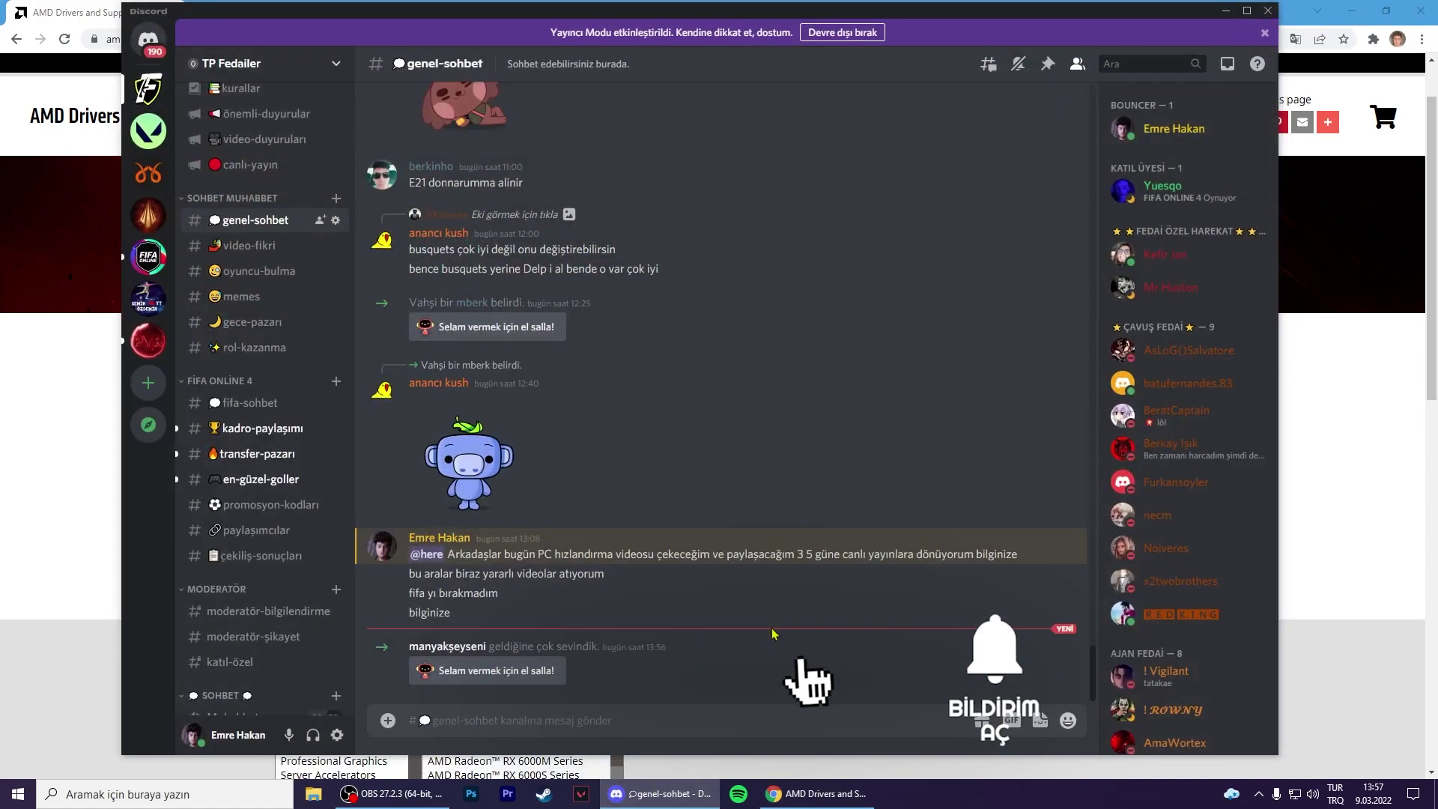
click(1268, 10)
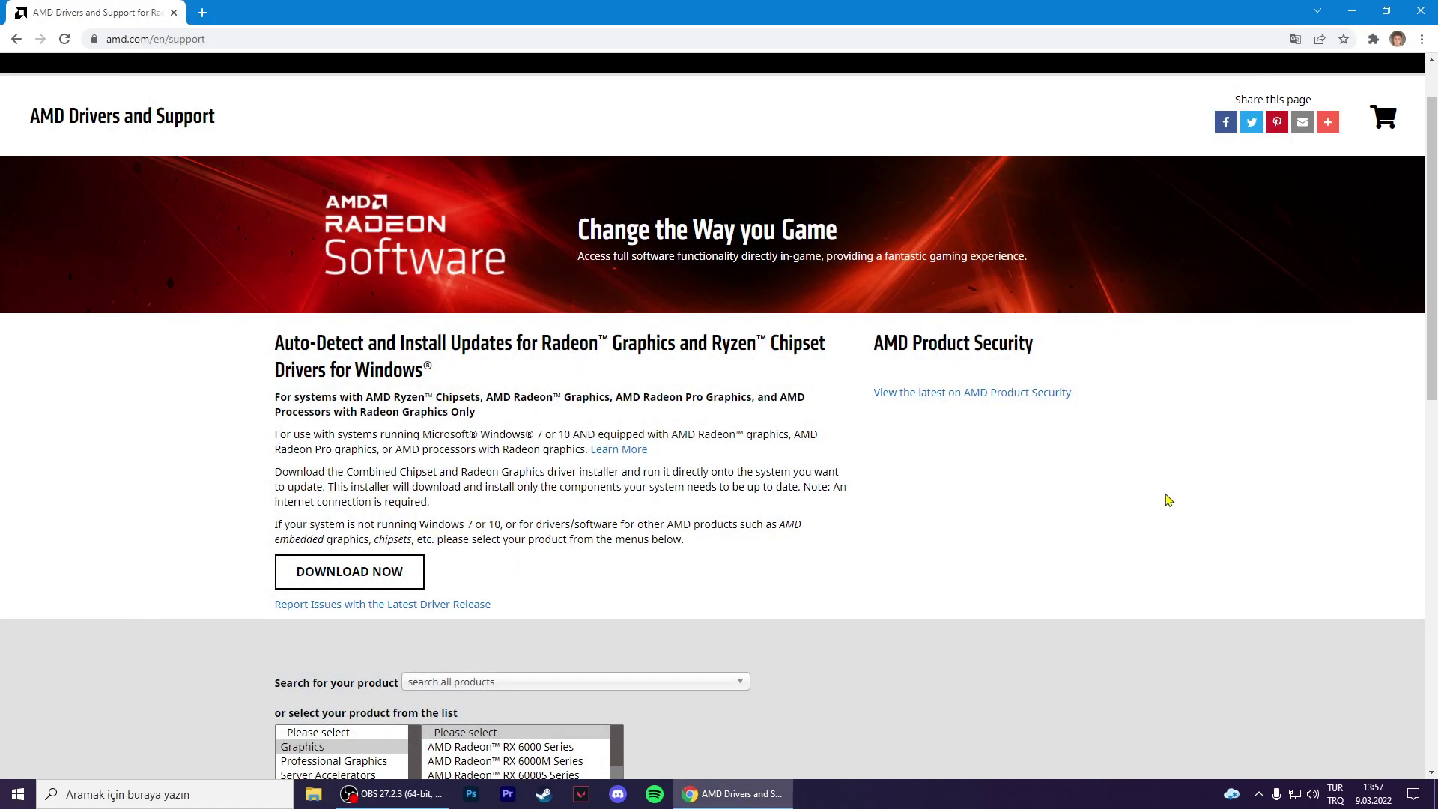